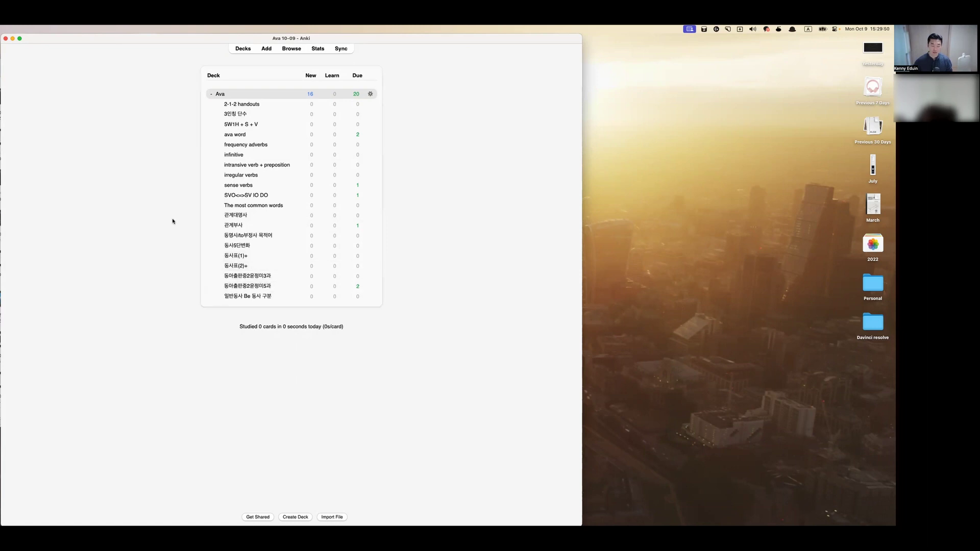
# - Switch from the current profile to the JH 06-26 profile
pyautogui.press('super+shift+p')
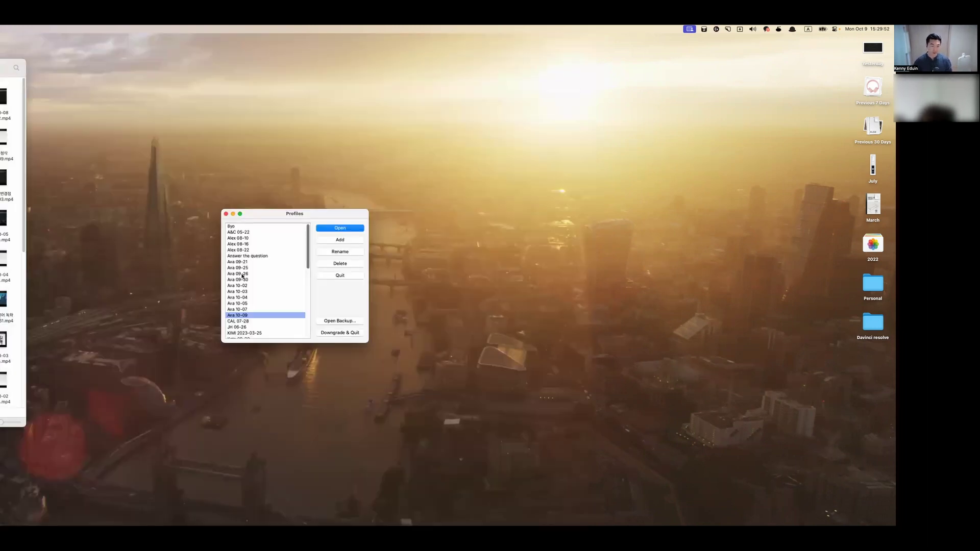
pyautogui.click(241, 255)
pyautogui.scroll(-2, 246, 274)
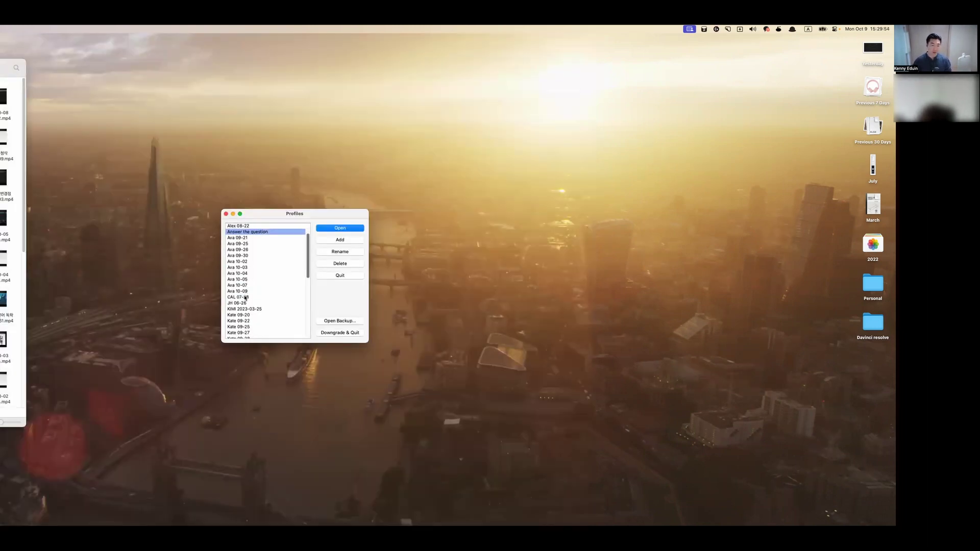
pyautogui.doubleClick(245, 303)
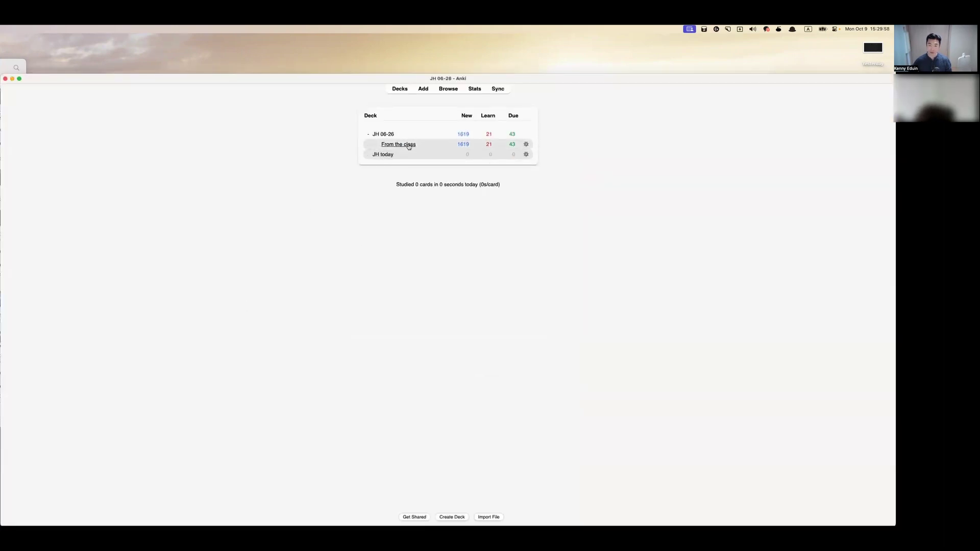
# - Start a new note in the JH 06-26 deck and enter "public holiday" on its front
pyautogui.click(383, 134)
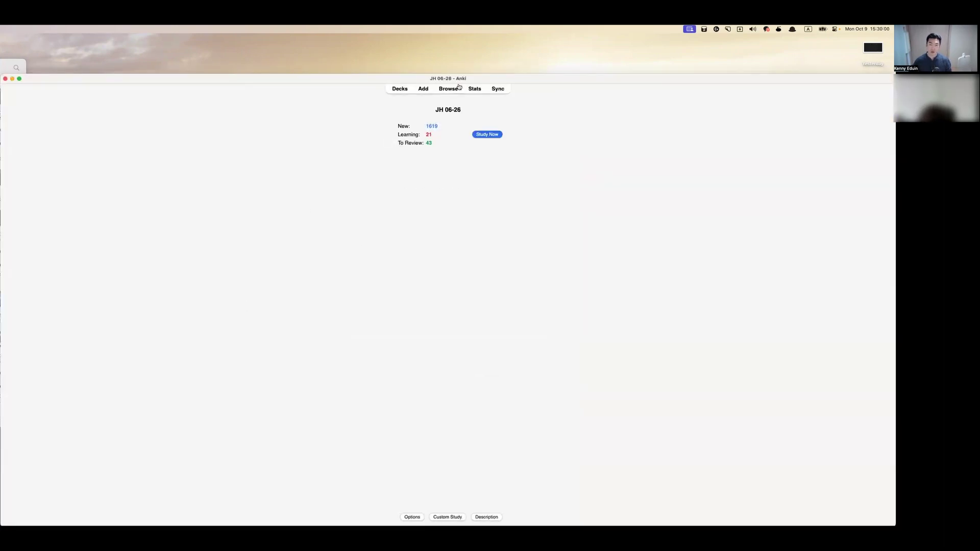
pyautogui.click(430, 89)
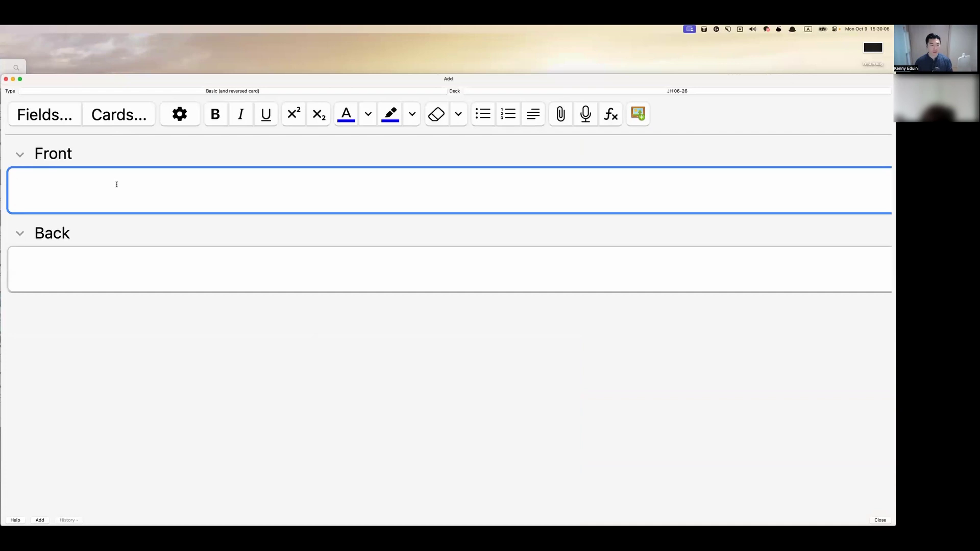
pyautogui.write('s')
pyautogui.press('BackSpace')
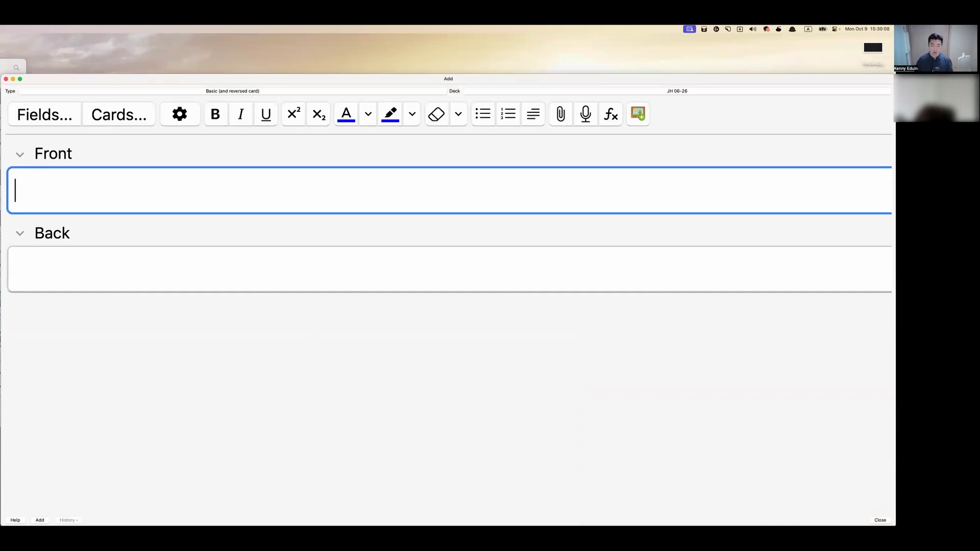
pyautogui.write('public holit')
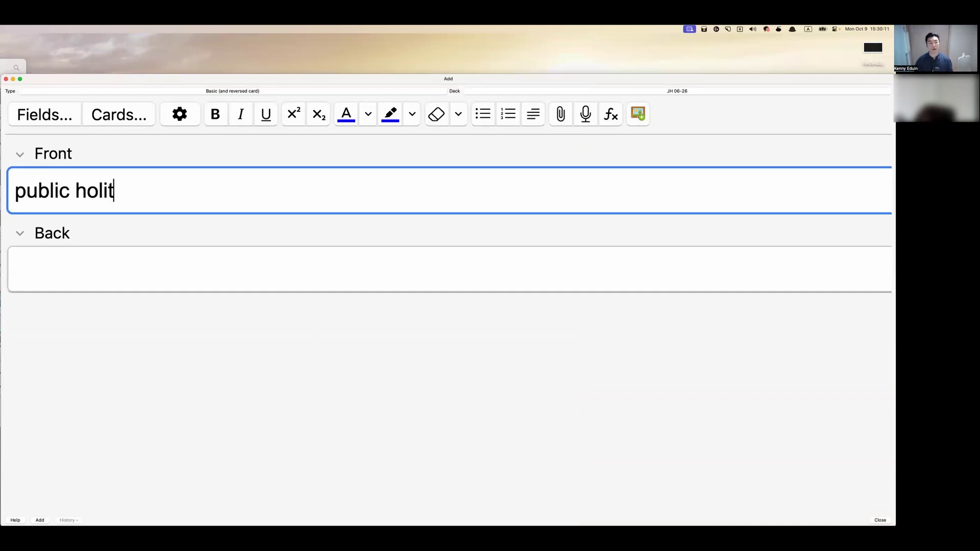
pyautogui.press('BackSpace')
pyautogui.write('day')
# - Look up "public holiday" in the Daum English dictionary and enlarge the page to read its meanings
pyautogui.hotkey('alt', 'space')
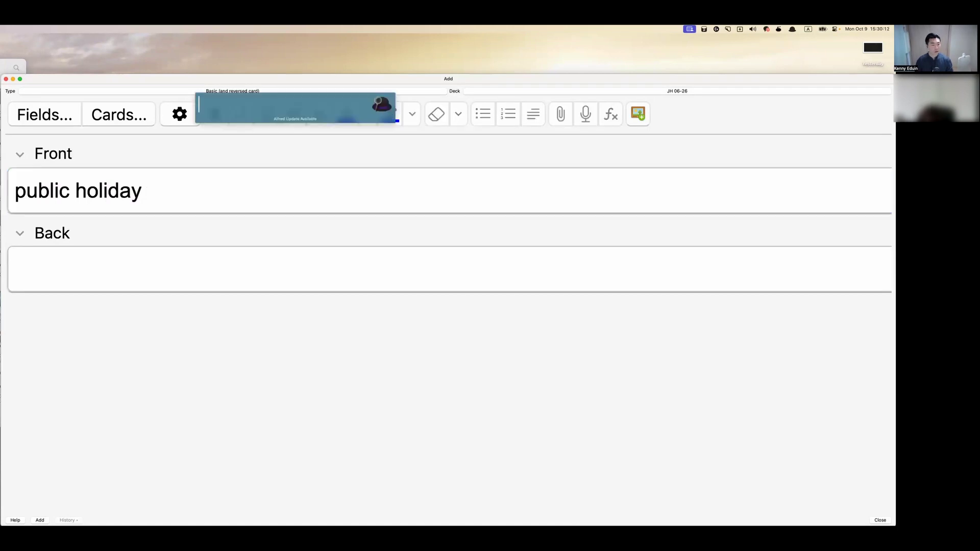
pyautogui.write('ed public ')
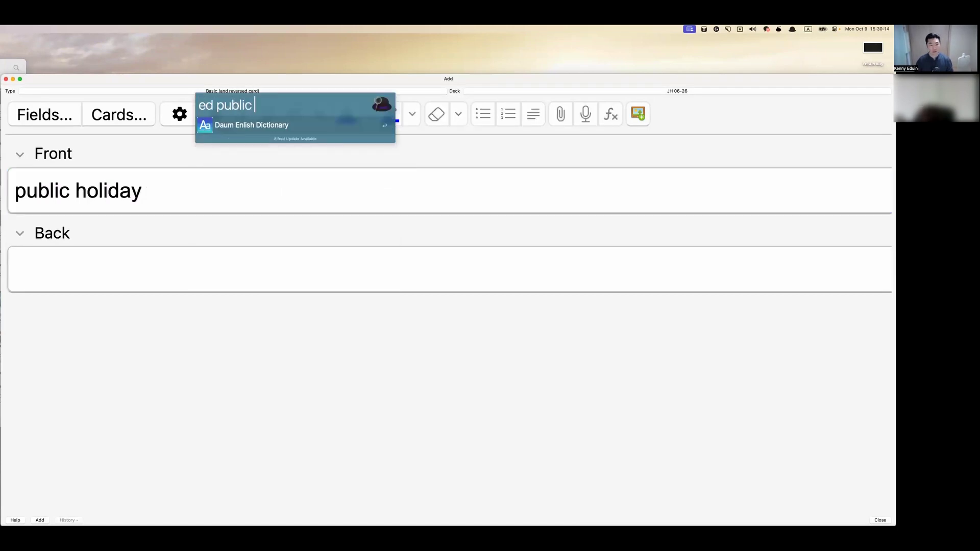
pyautogui.write('holiday')
pyautogui.press('Return')
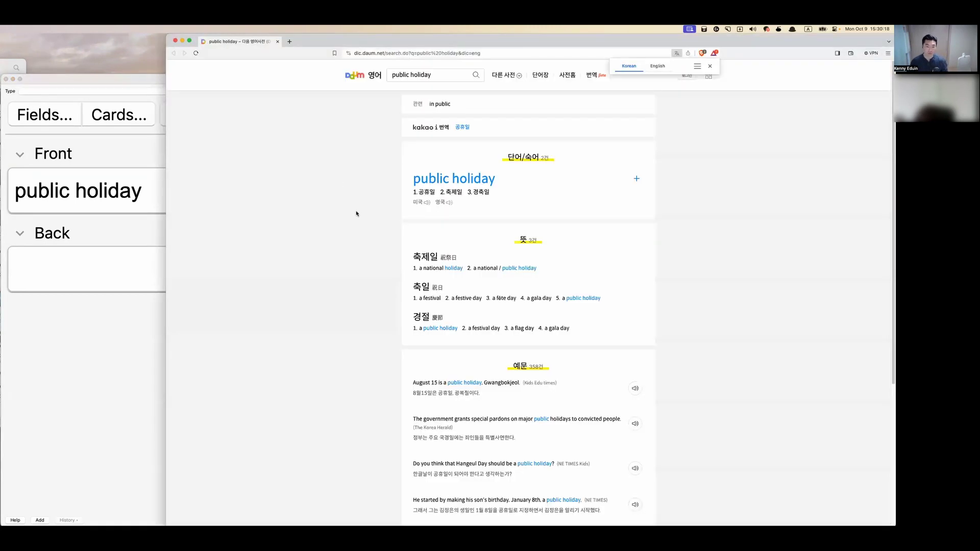
pyautogui.press('super+equal')
pyautogui.press('super+equal')
pyautogui.press('super+equal')
pyautogui.press('super+equal')
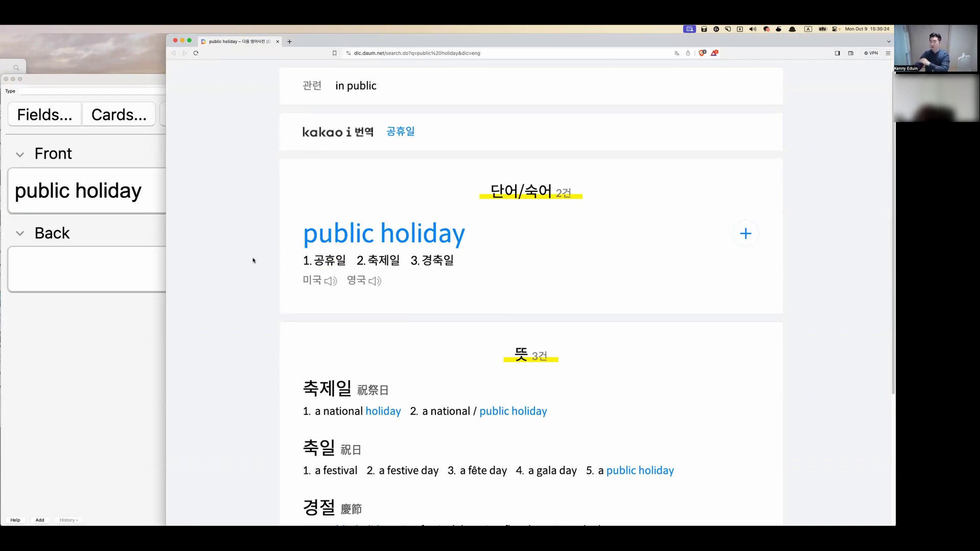
# - Try to record audio for the front of the public holiday note, then delete the inserted sound clip
pyautogui.click(136, 252)
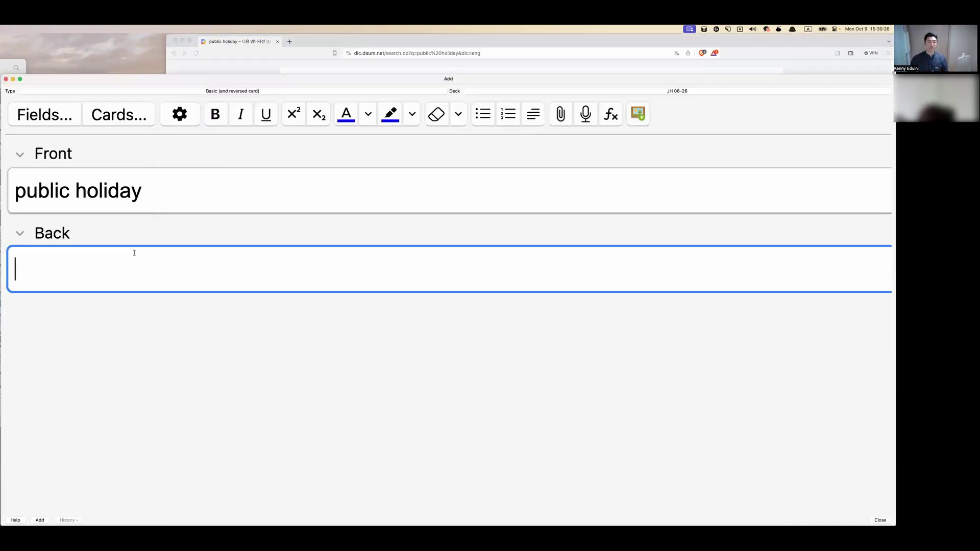
pyautogui.click(164, 200)
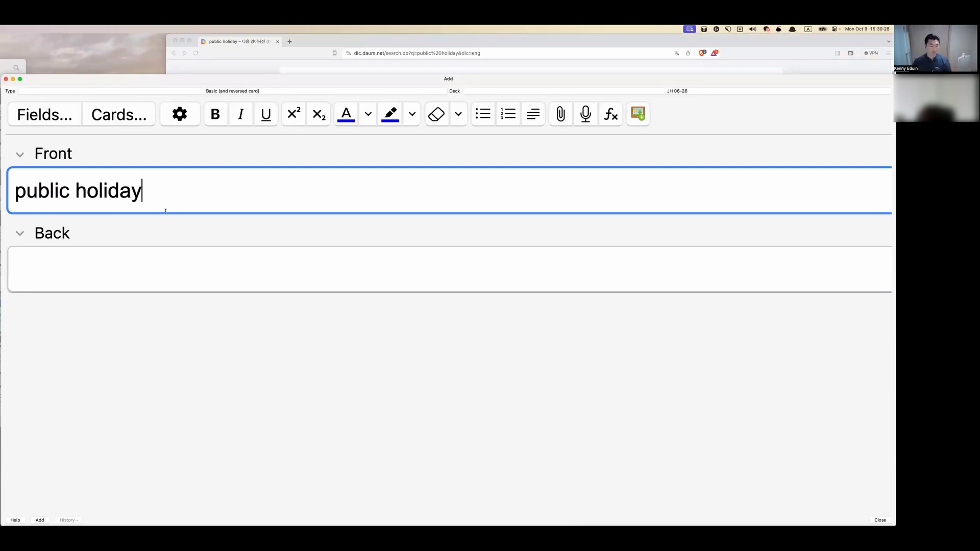
pyautogui.press('F5')
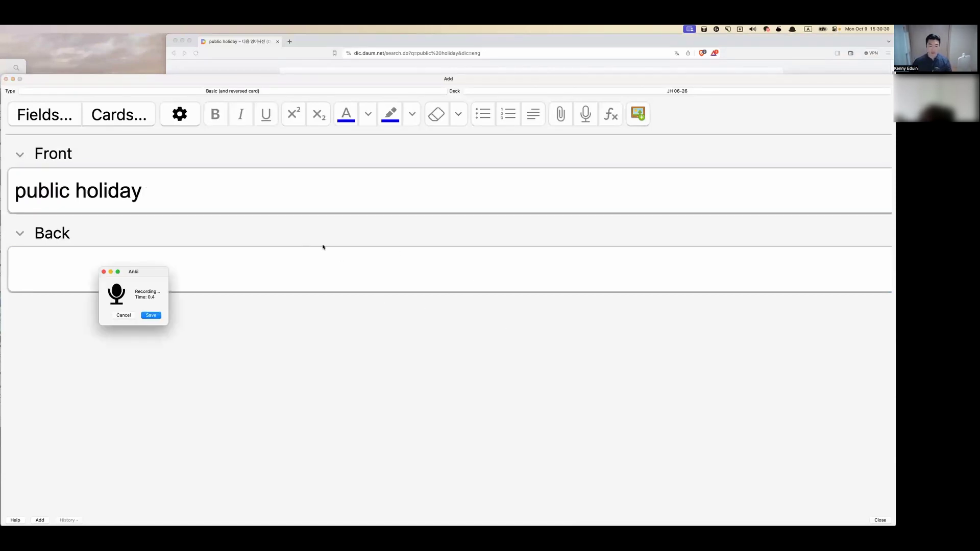
pyautogui.press('Escape')
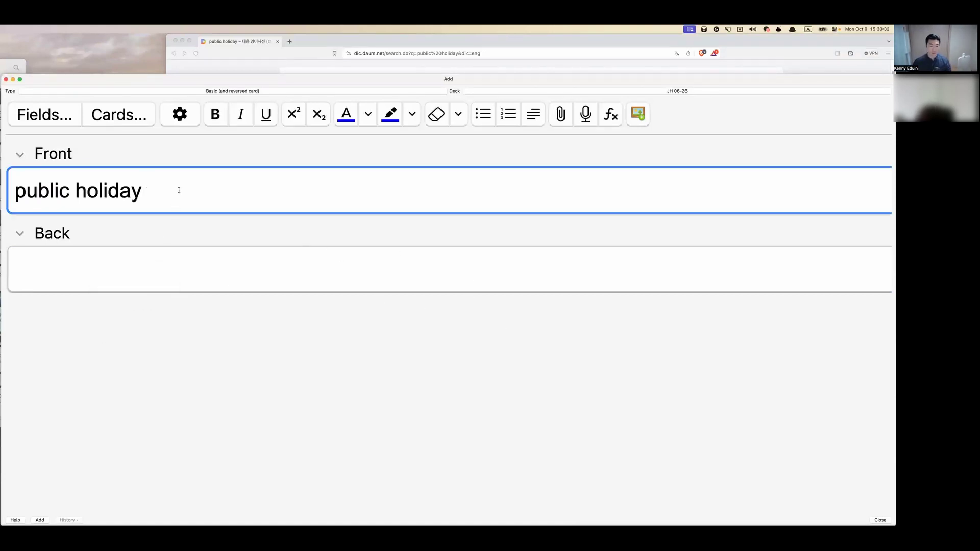
pyautogui.press('F5')
pyautogui.click(149, 317)
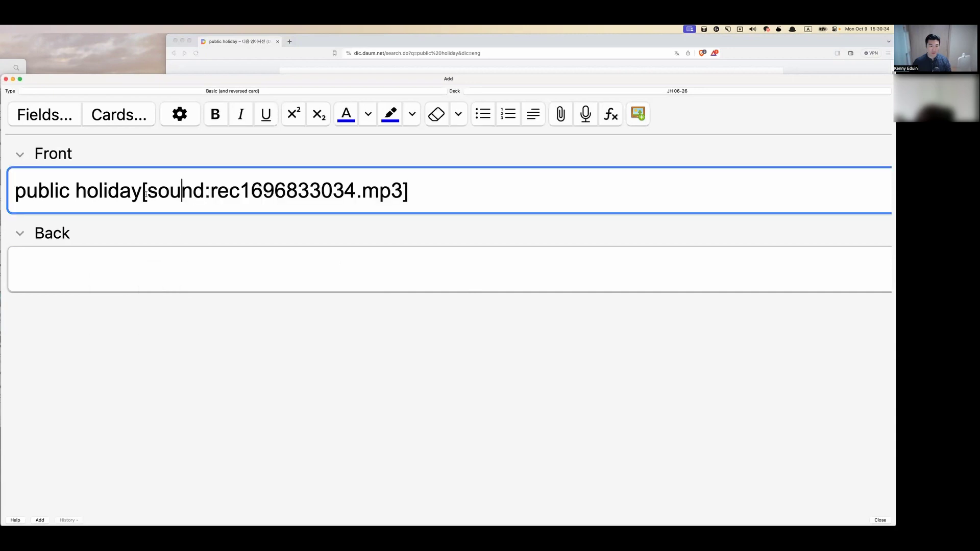
pyautogui.moveTo(143, 193); pyautogui.dragTo(443, 196)
pyautogui.press('BackSpace')
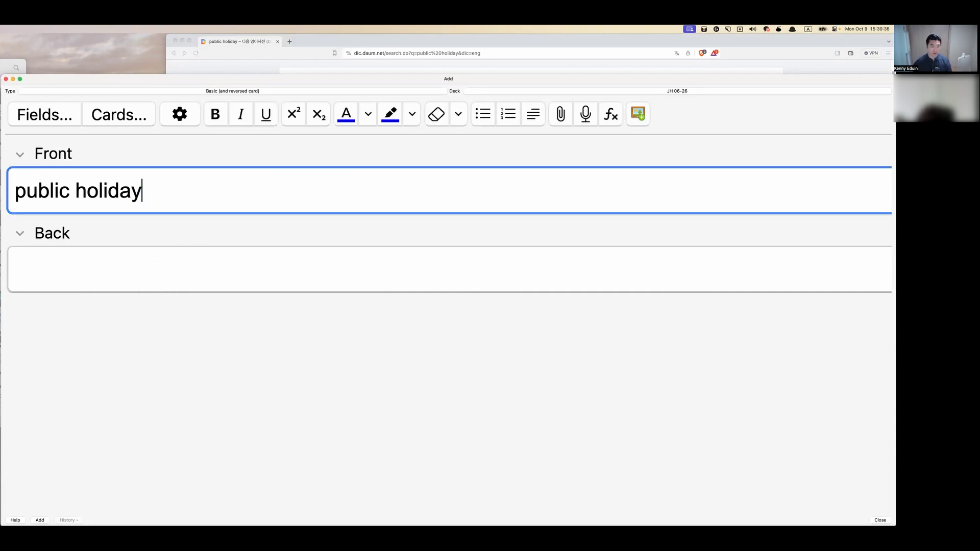
# - Complete the public holiday note with a voice recording on the front and "공휴일" on the back, and add it to the deck
pyautogui.press('F5')
pyautogui.press('Return')
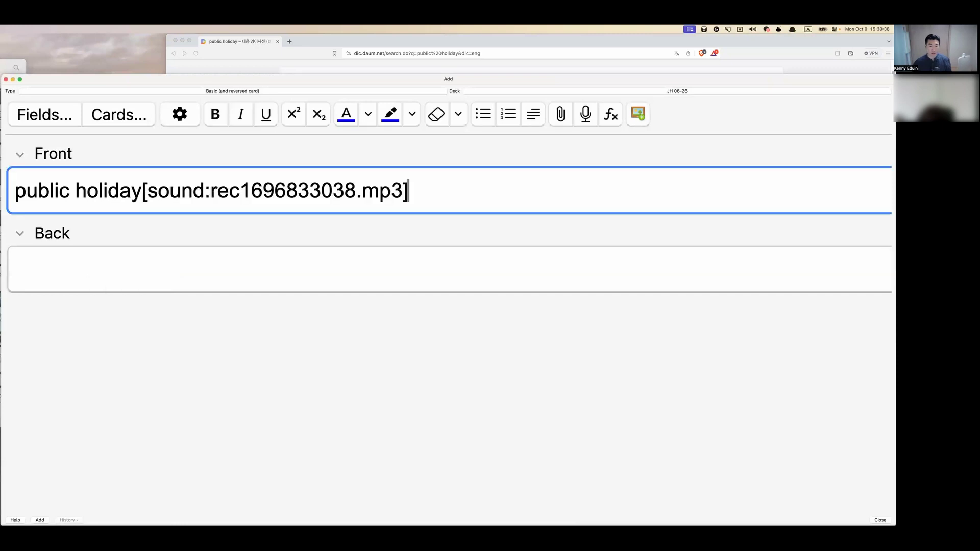
pyautogui.press('Tab')
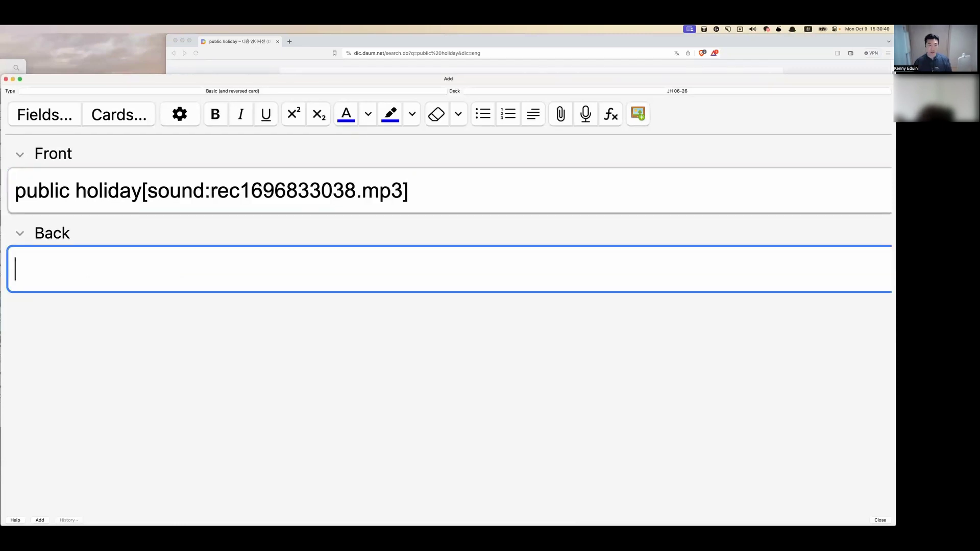
pyautogui.write('공휴일')
pyautogui.press('Right')
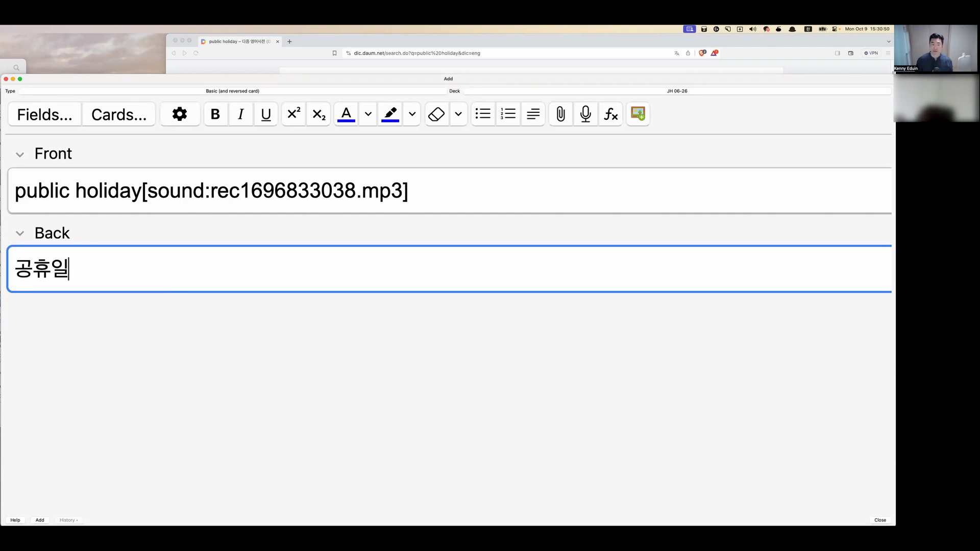
pyautogui.press('super+Return')
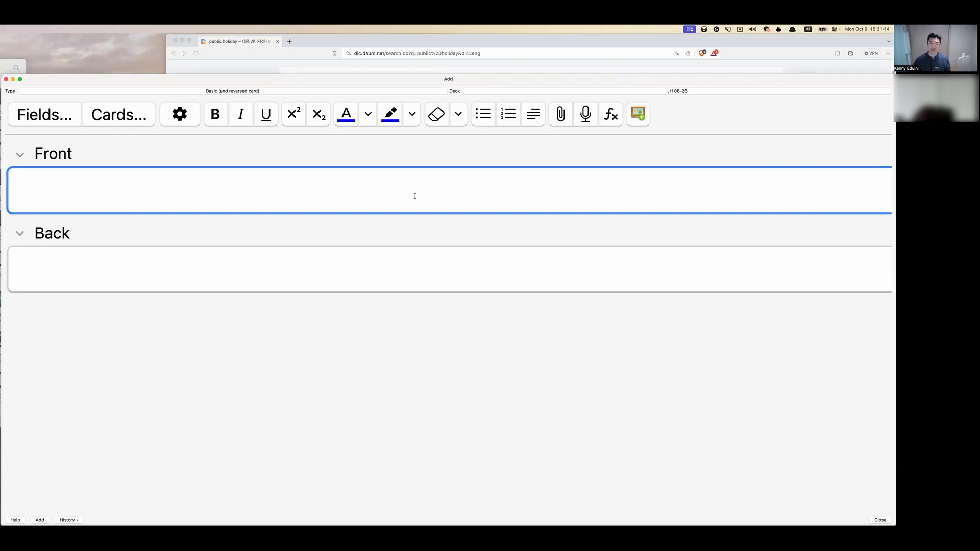
pyautogui.hotkey('ctrl', 'space')
pyautogui.write('ekdma')
pyautogui.press('BackSpace')
pyautogui.press('BackSpace')
pyautogui.press('BackSpace')
pyautogui.press('BackSpace')
pyautogui.press('BackSpace')
pyautogui.hotkey('ctrl', 'space')
# - Enter "다음 문장을 옳게 고치시오" on the new note's front, with "I did sleep" on a second line
pyautogui.write('다')
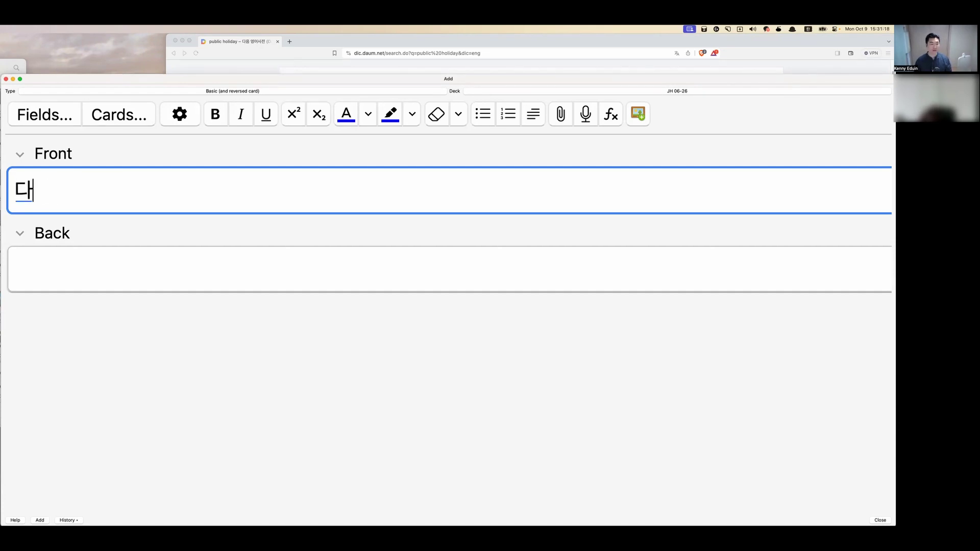
pyautogui.write('음 ㅁㅜㄴ장을 올')
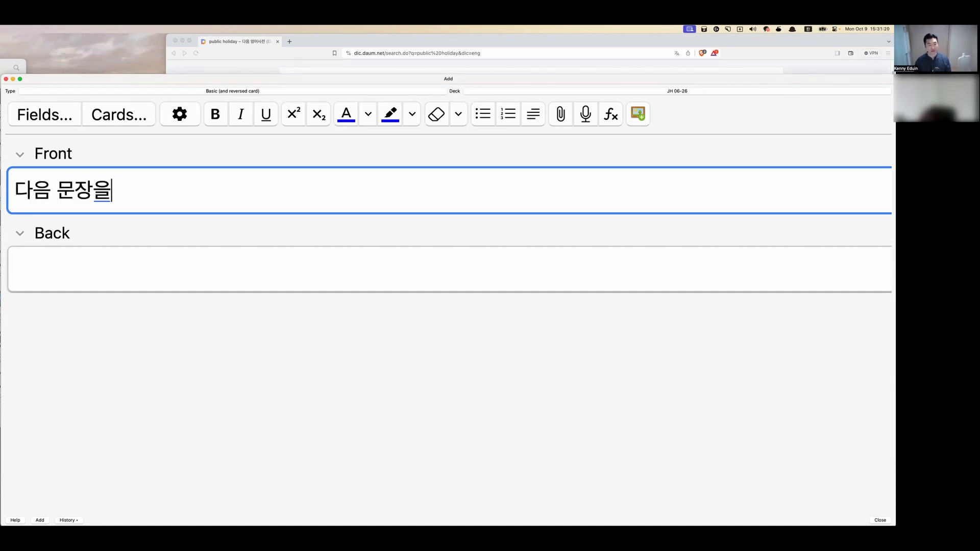
pyautogui.write('ㅎ게 고치시오')
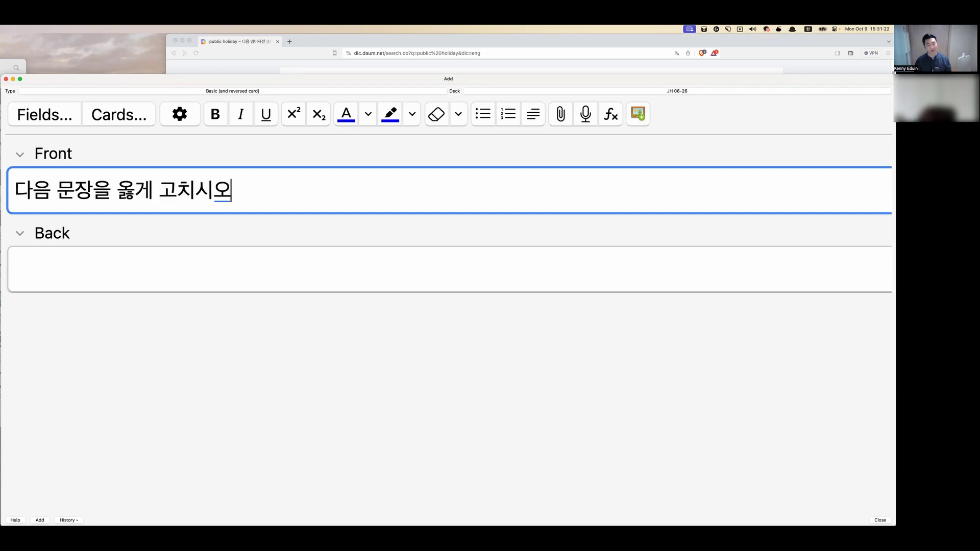
pyautogui.press('Return')
pyautogui.hotkey('ctrl', 'space')
pyautogui.write('I did sleep')
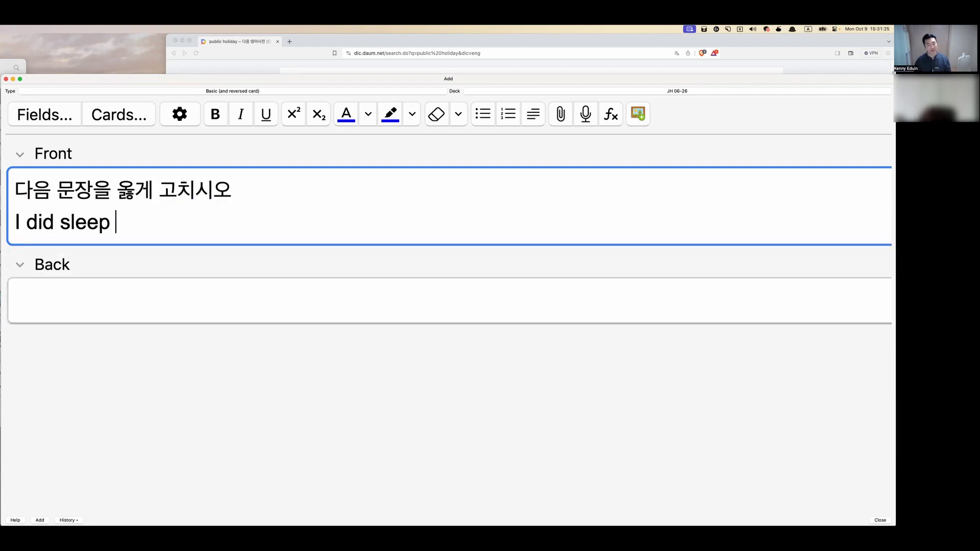
pyautogui.press('BackSpace')
pyautogui.press('Tab')
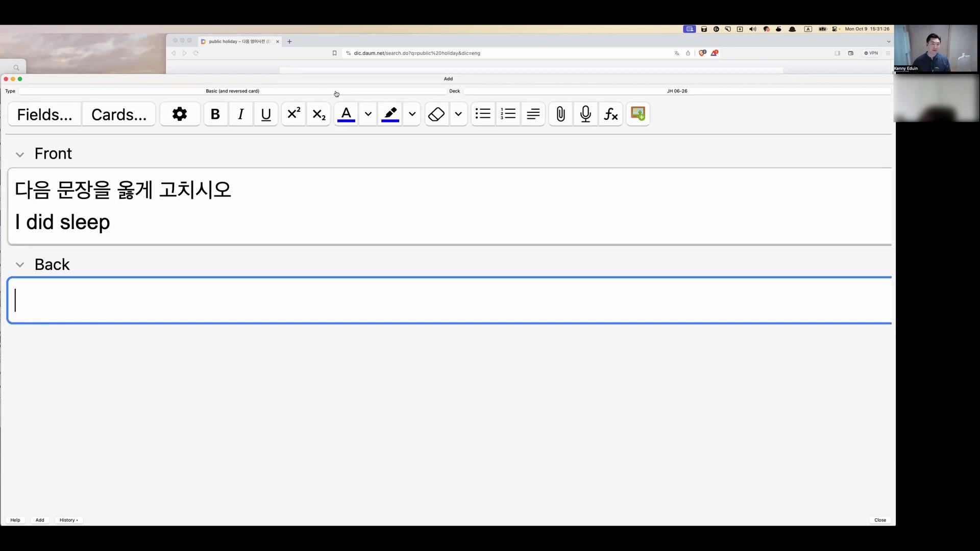
# - Change the note type to Basic (type in the answer)
pyautogui.click(286, 91)
pyautogui.click(132, 294)
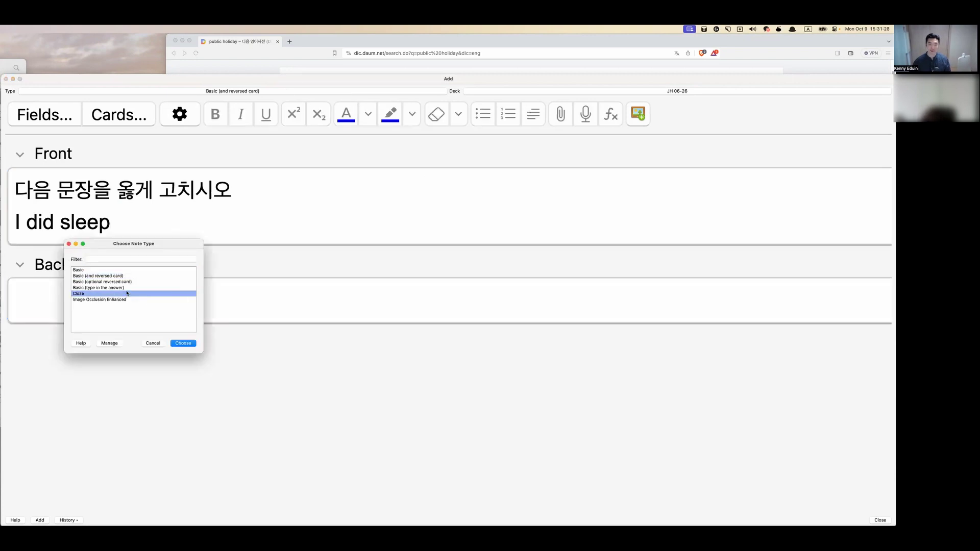
pyautogui.click(136, 277)
pyautogui.click(135, 281)
pyautogui.click(136, 288)
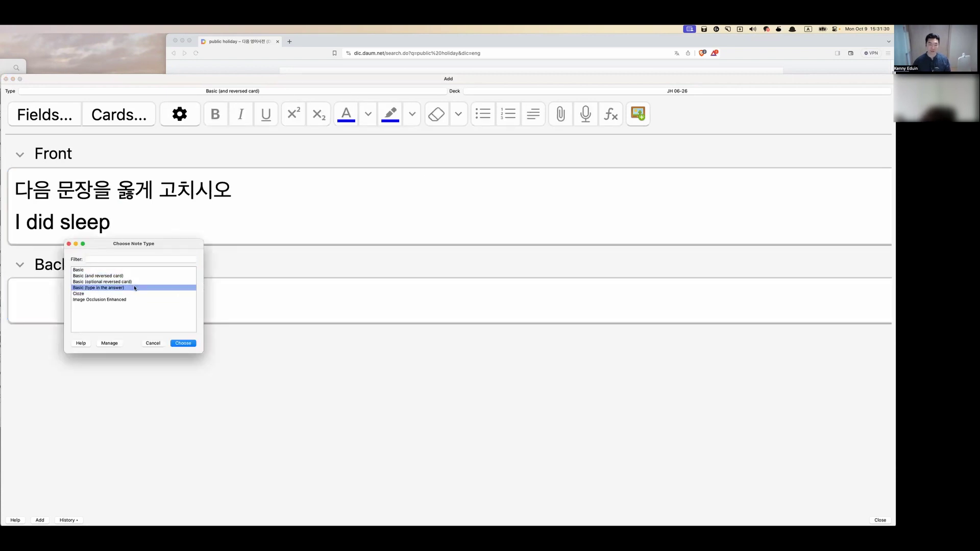
pyautogui.click(135, 282)
pyautogui.click(136, 288)
pyautogui.doubleClick(135, 288)
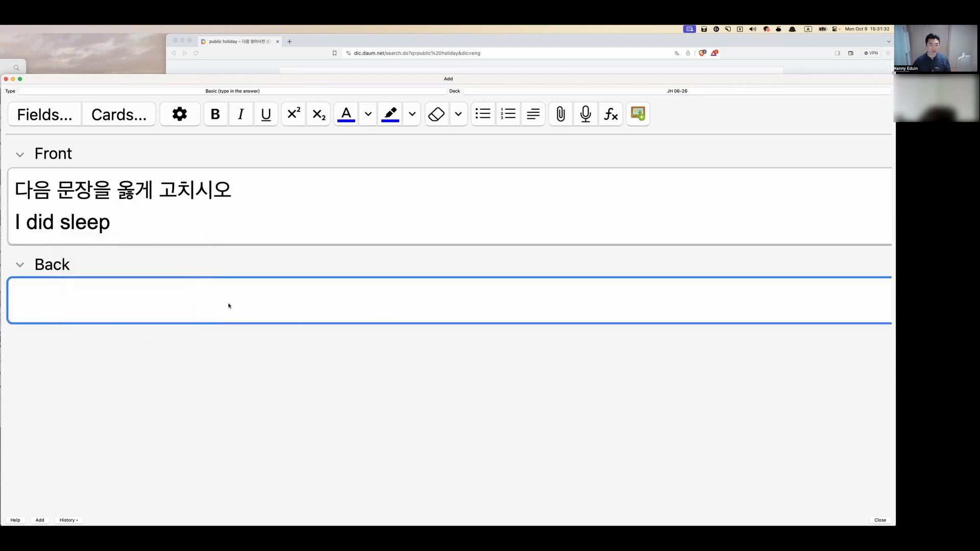
# - Enter "I slept" as the answer on the back and add the note to the deck
pyautogui.click(137, 225)
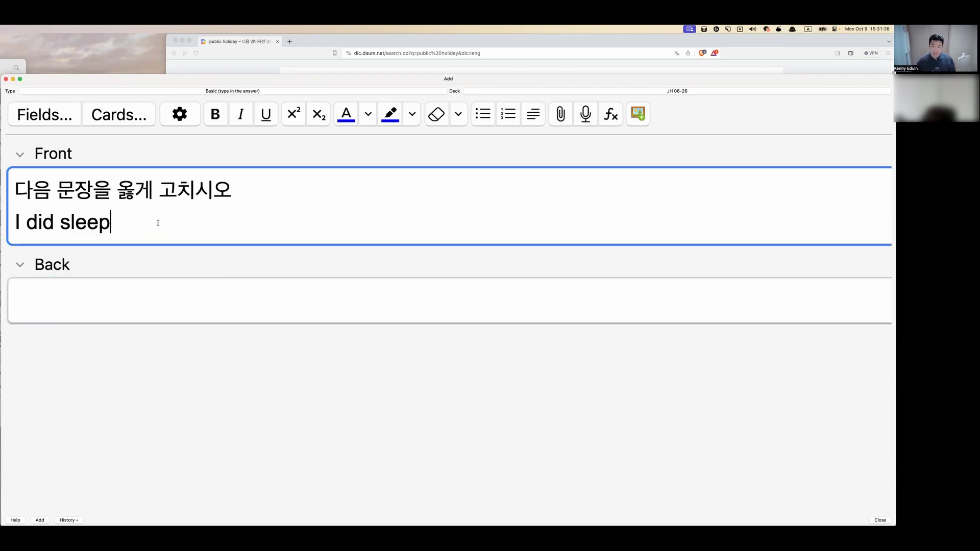
pyautogui.click(160, 301)
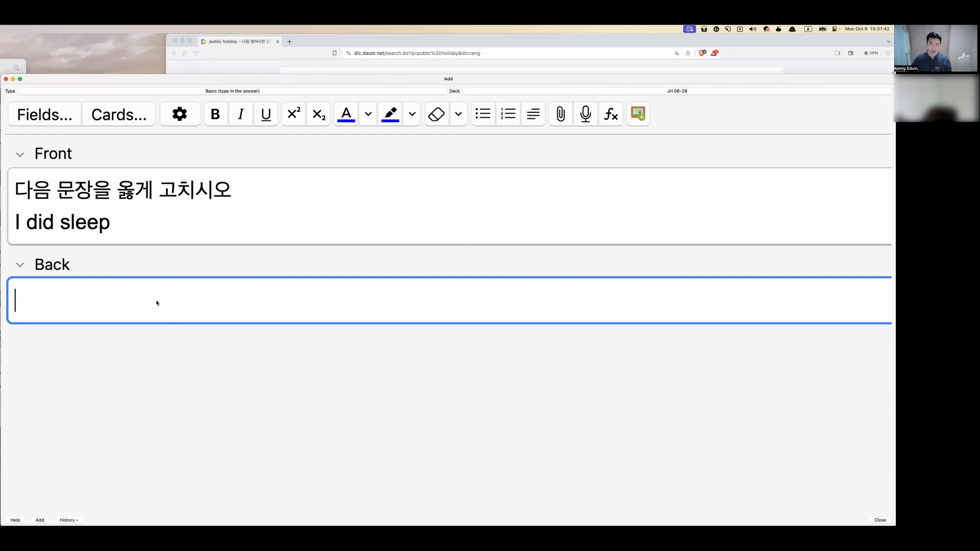
pyautogui.write('I slept')
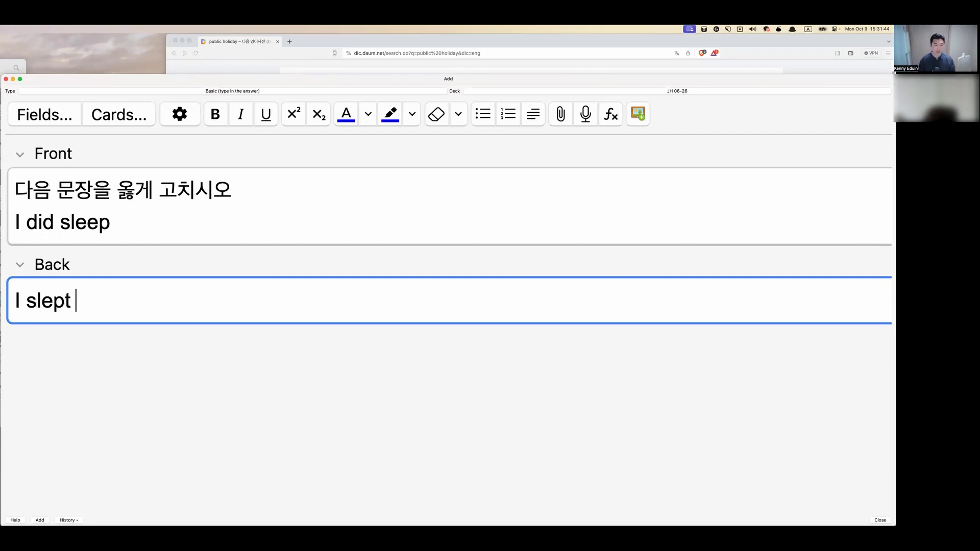
pyautogui.press('BackSpace')
pyautogui.press('super+Return')
pyautogui.click(180, 270)
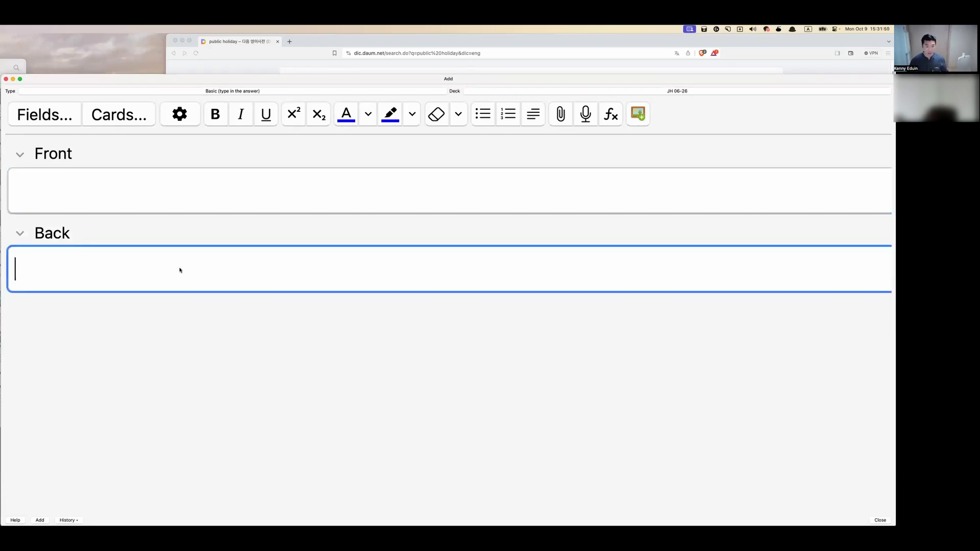
pyautogui.press('super+Tab')
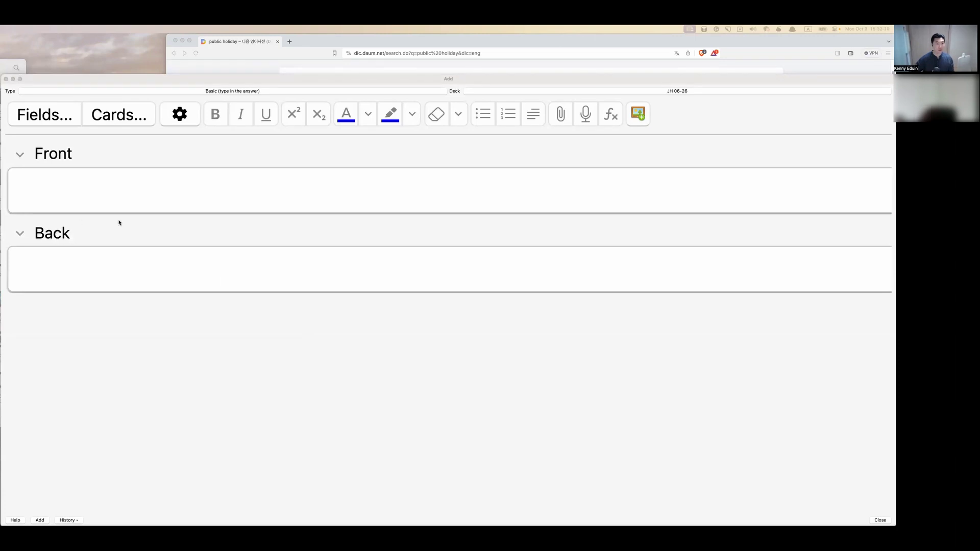
pyautogui.click(180, 210)
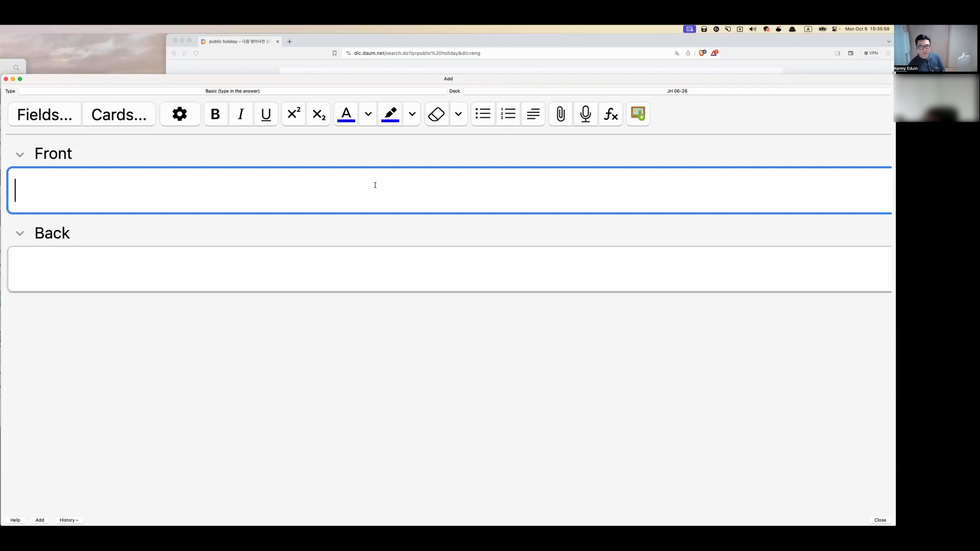
# - Enter "protect" on the front of the new note and attach a voice recording after it
pyautogui.write('s')
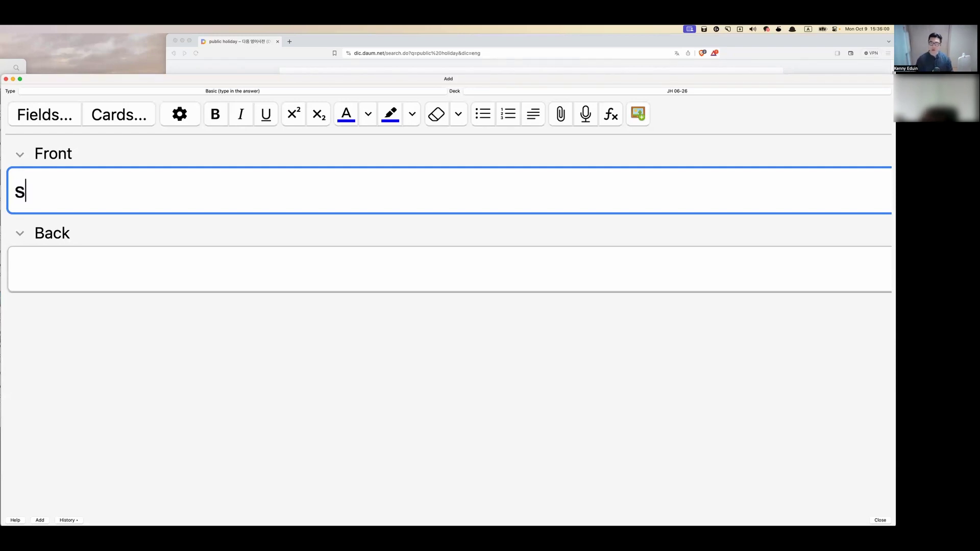
pyautogui.press('BackSpace')
pyautogui.write('pro')
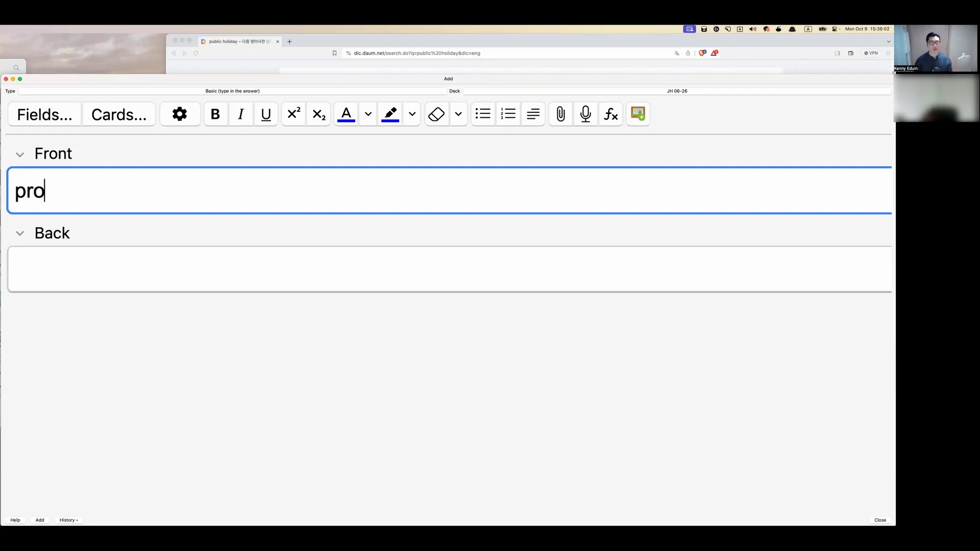
pyautogui.write('tect')
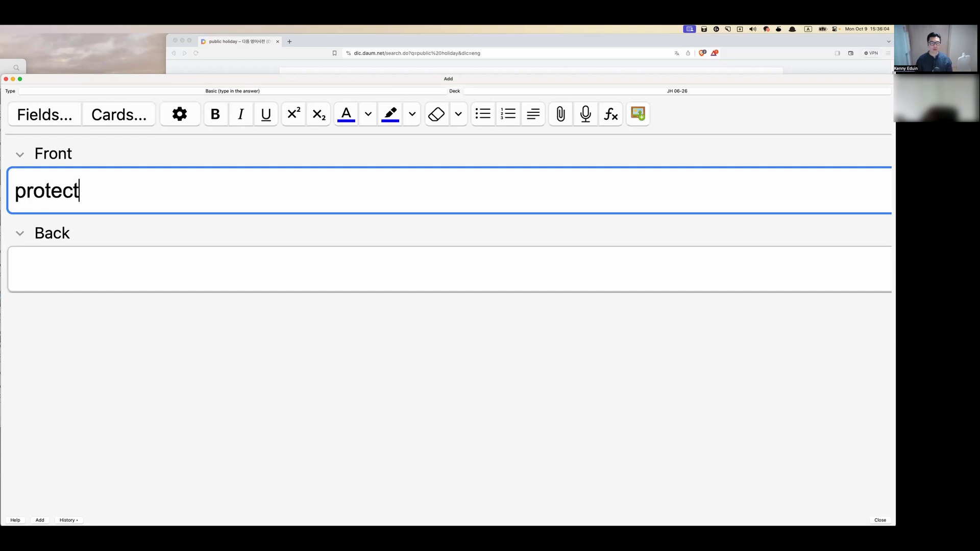
pyautogui.press('F5')
pyautogui.press('Return')
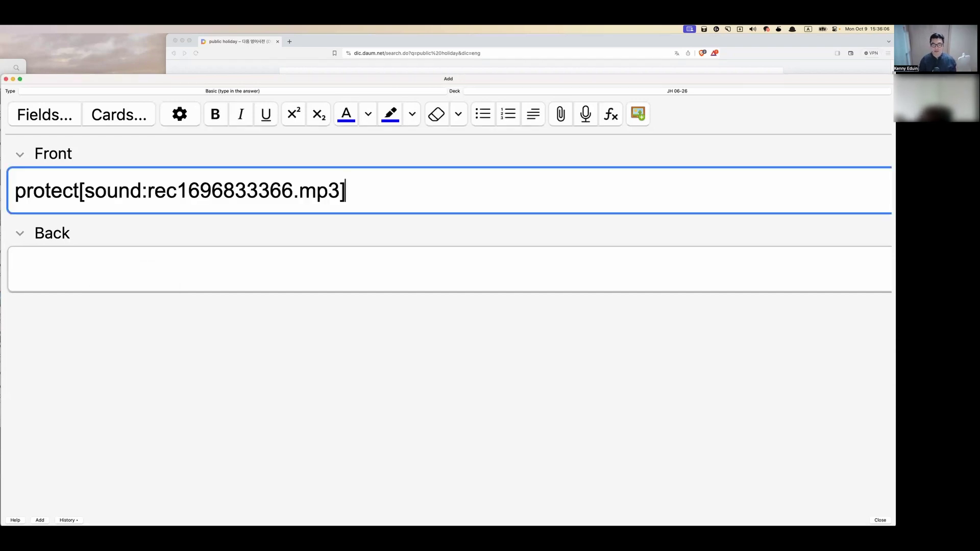
# - Enter "~을 보호하다" on the back of the protect note and add it to the deck
pyautogui.press('Tab')
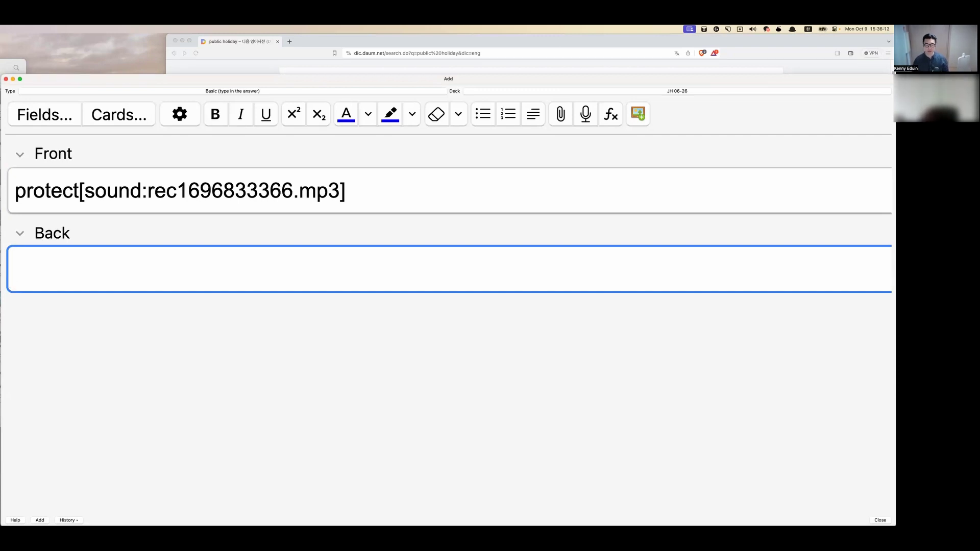
pyautogui.write('~을 ㅂㅗ호하다')
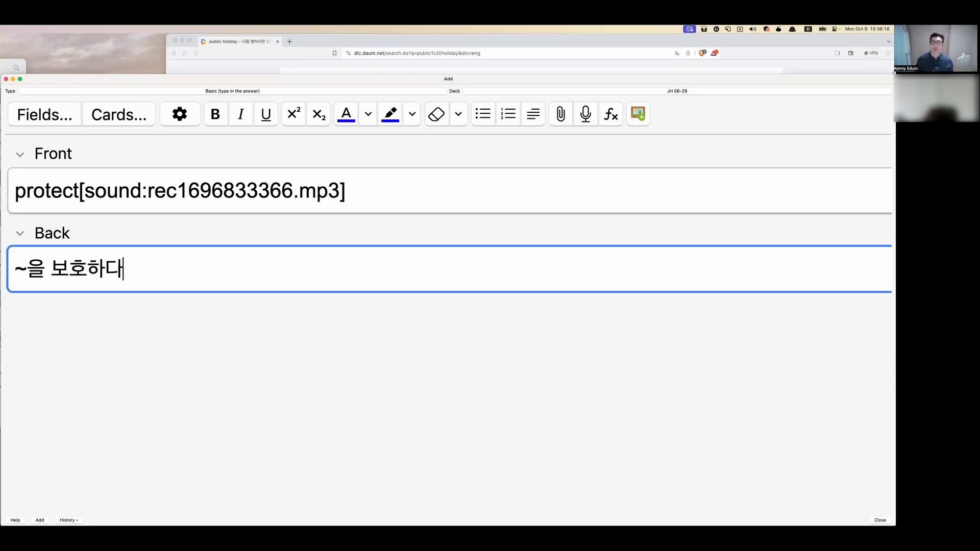
pyautogui.press('super+Return')
# - Enter "protector" on the new note's front and look the word up in the Daum English dictionary in the browser
pyautogui.press('capslock')
pyautogui.write('s')
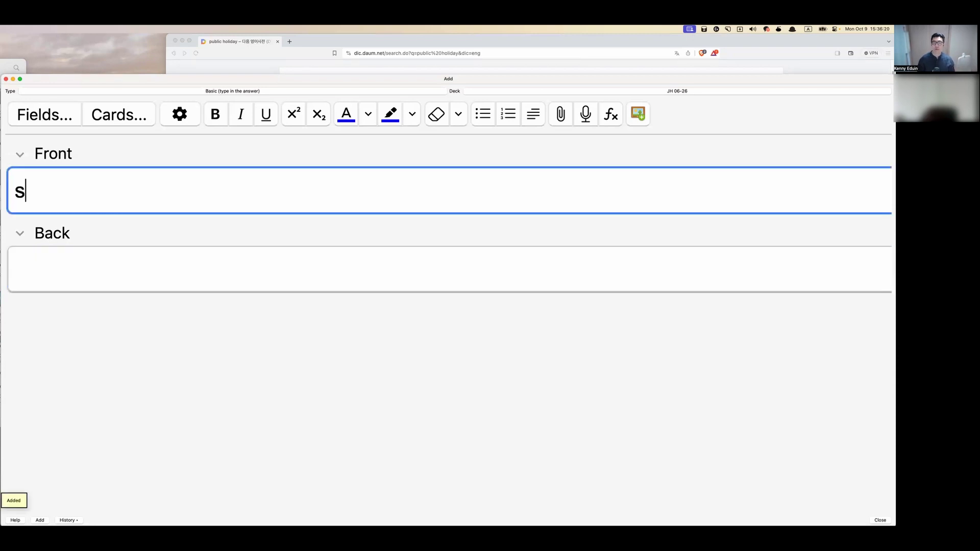
pyautogui.press('BackSpace')
pyautogui.write('protector')
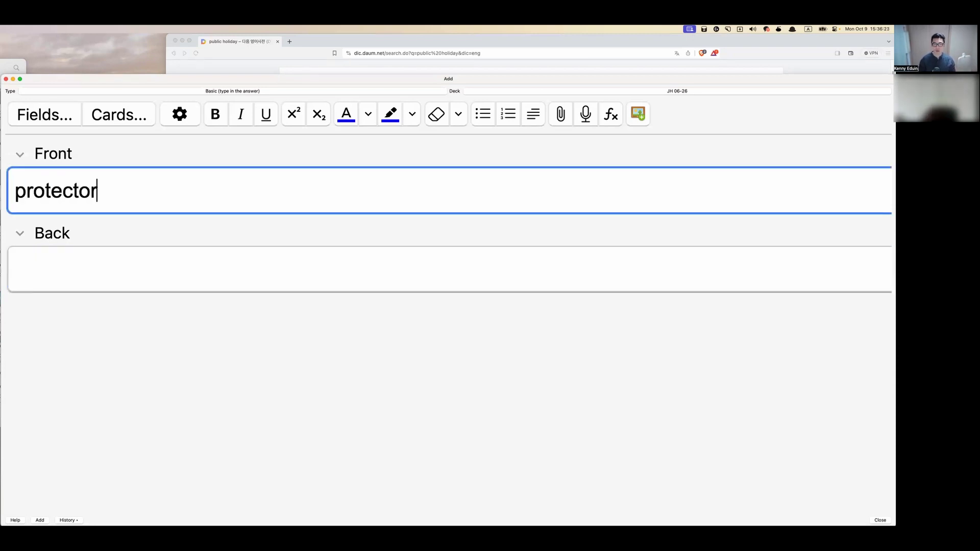
pyautogui.press('super+a')
pyautogui.hotkey('alt', 'space')
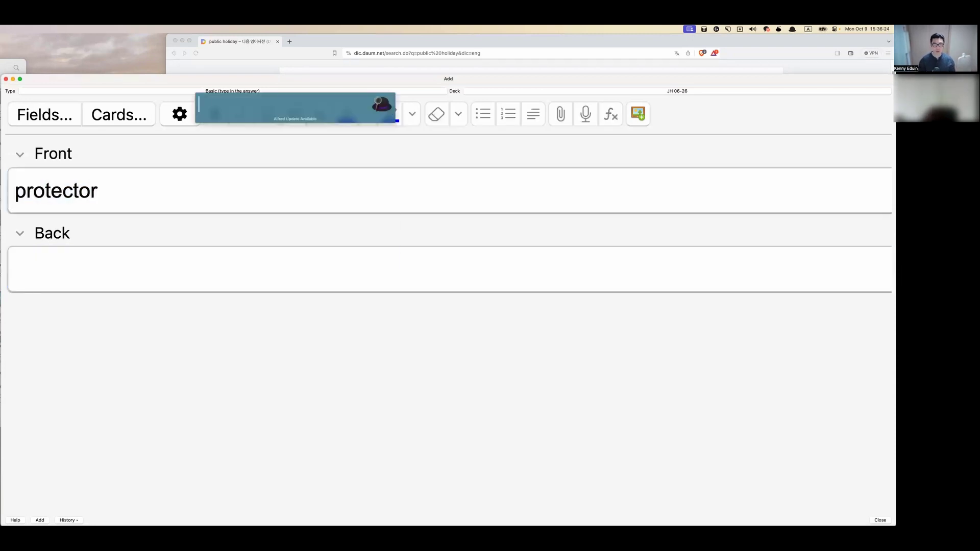
pyautogui.press('Return')
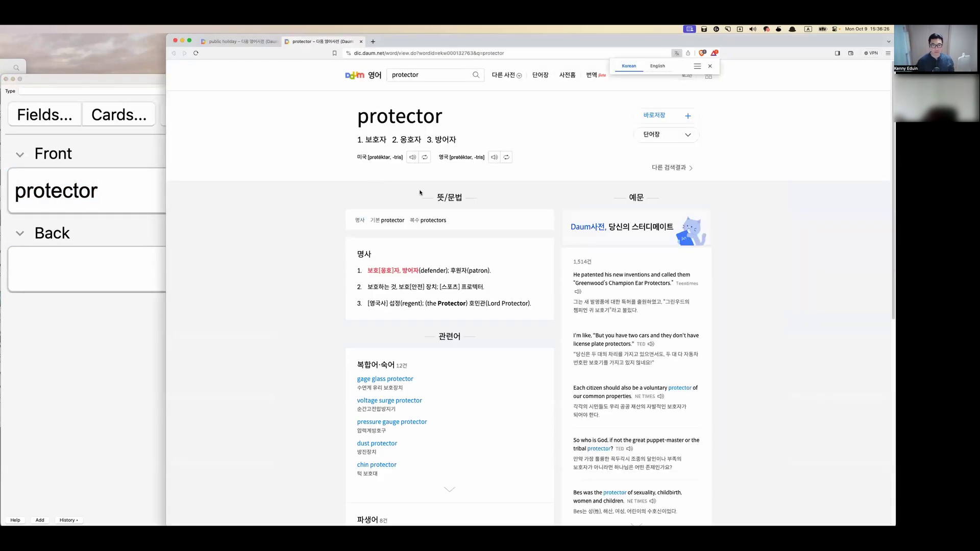
# - Return to Anki's Add window and attach a voice recording after "protector" on the front
pyautogui.click(73, 259)
pyautogui.click(153, 205)
pyautogui.press('F5')
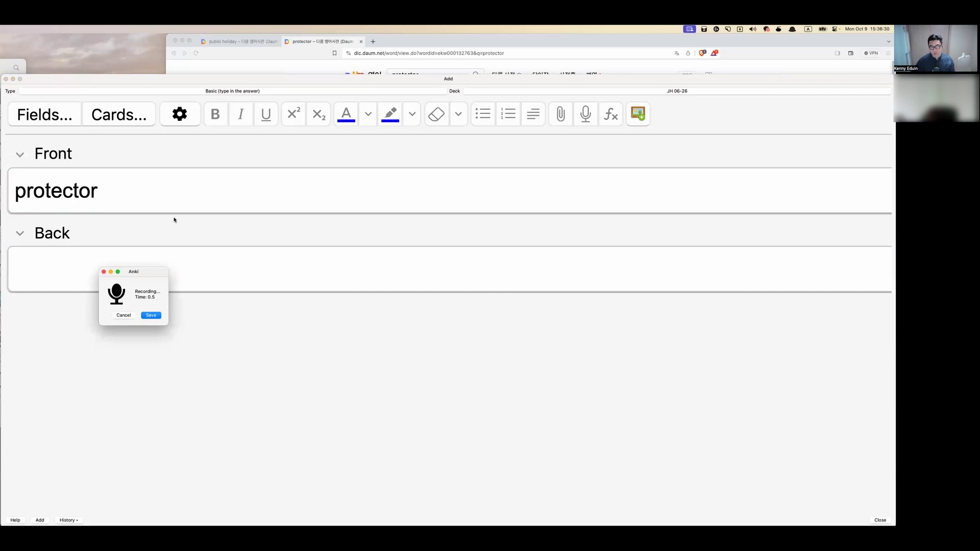
pyautogui.click(151, 315)
pyautogui.click(176, 267)
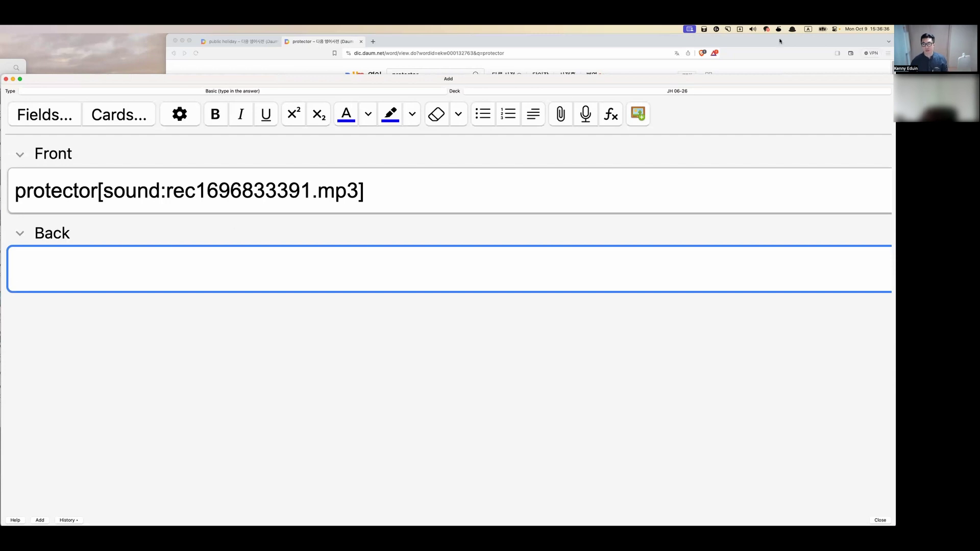
pyautogui.click(835, 29)
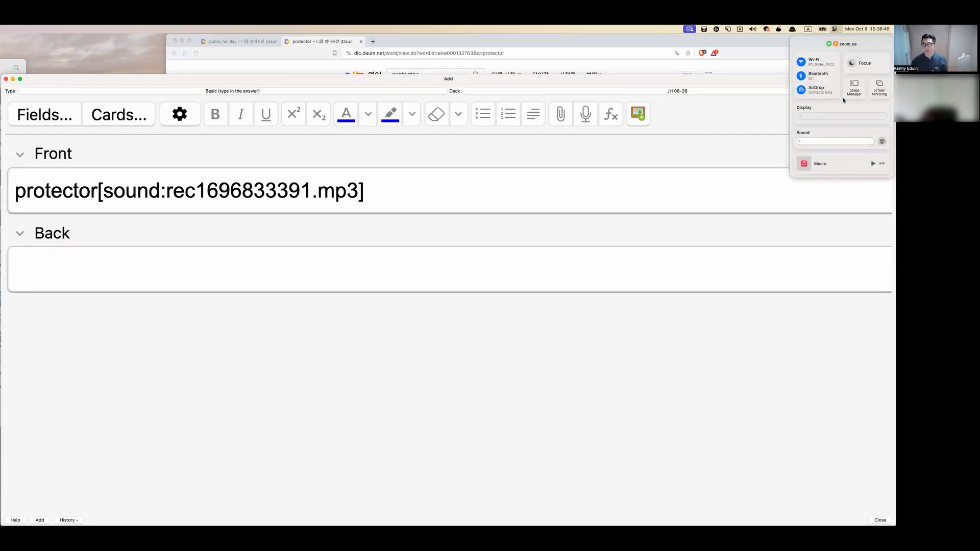
pyautogui.click(689, 30)
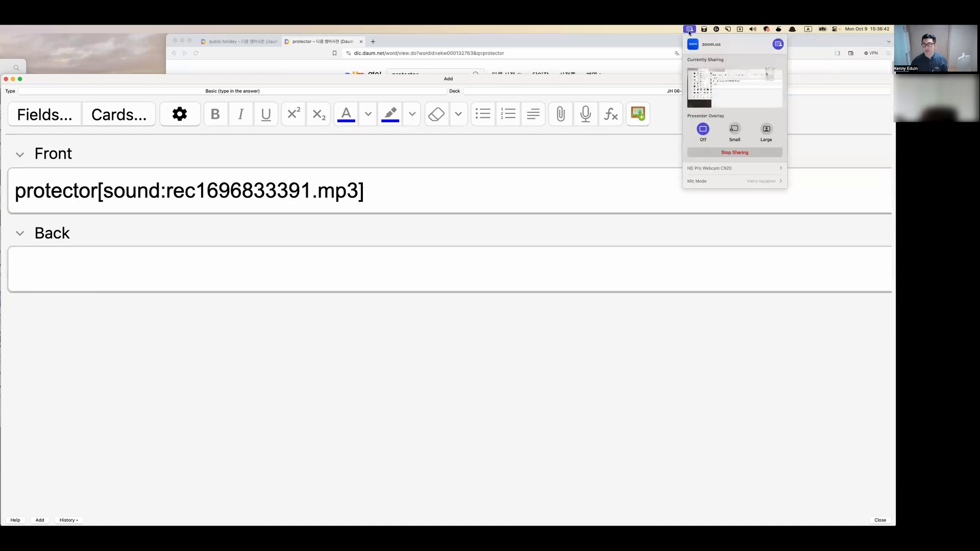
pyautogui.click(700, 183)
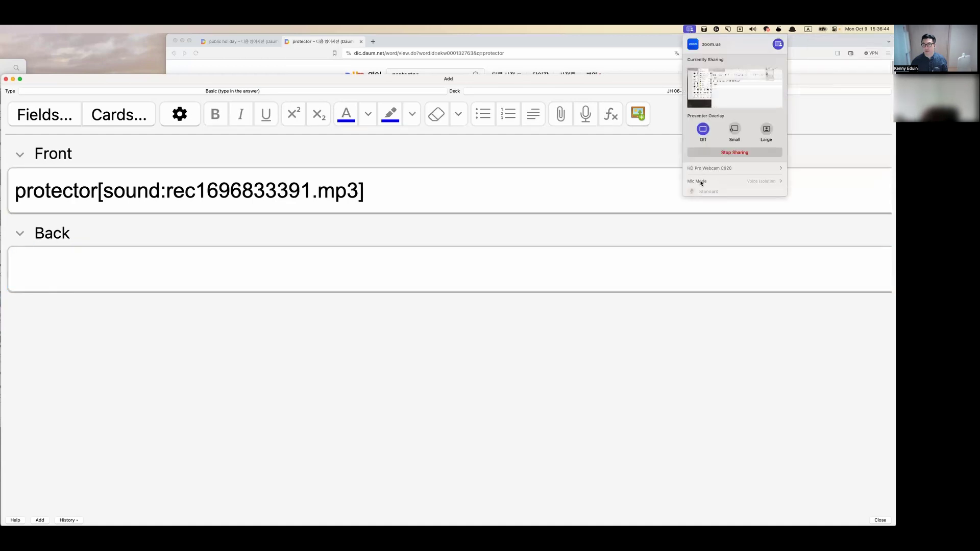
# - Enter "1. 보호하는사람 2. 보호하는 것" on the back of the protector note and add it to the deck
pyautogui.click(346, 267)
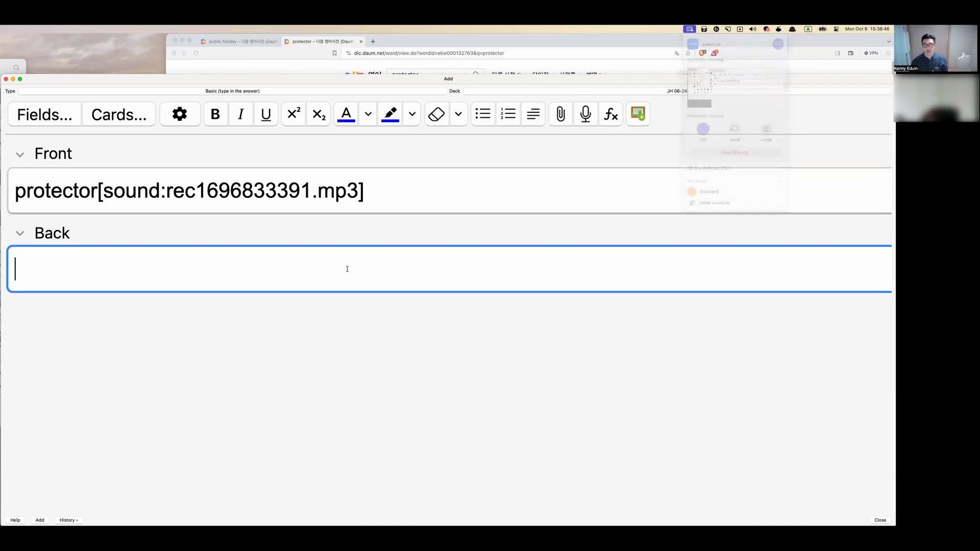
pyautogui.write('s')
pyautogui.press('BackSpace')
pyautogui.write('1. s')
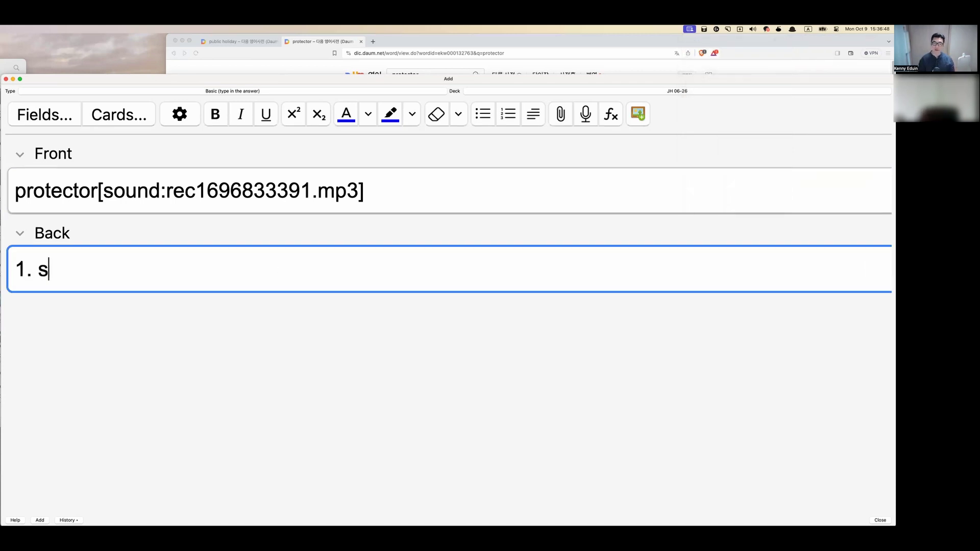
pyautogui.press('BackSpace')
pyautogui.hotkey('ctrl', 'space')
pyautogui.write('ㄴ')
pyautogui.press('BackSpace')
pyautogui.write('보호하드')
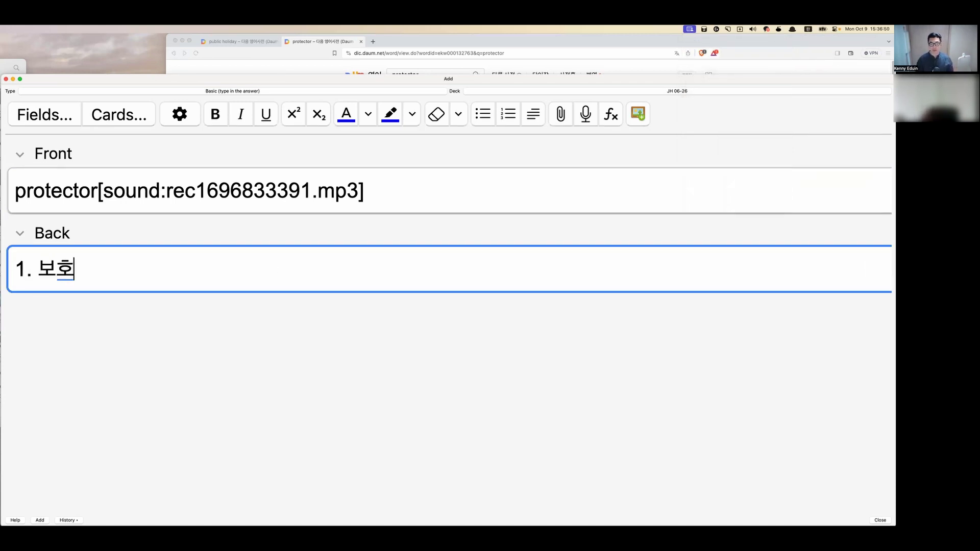
pyautogui.press('BackSpace')
pyautogui.press('BackSpace')
pyautogui.write('는사람 2. ')
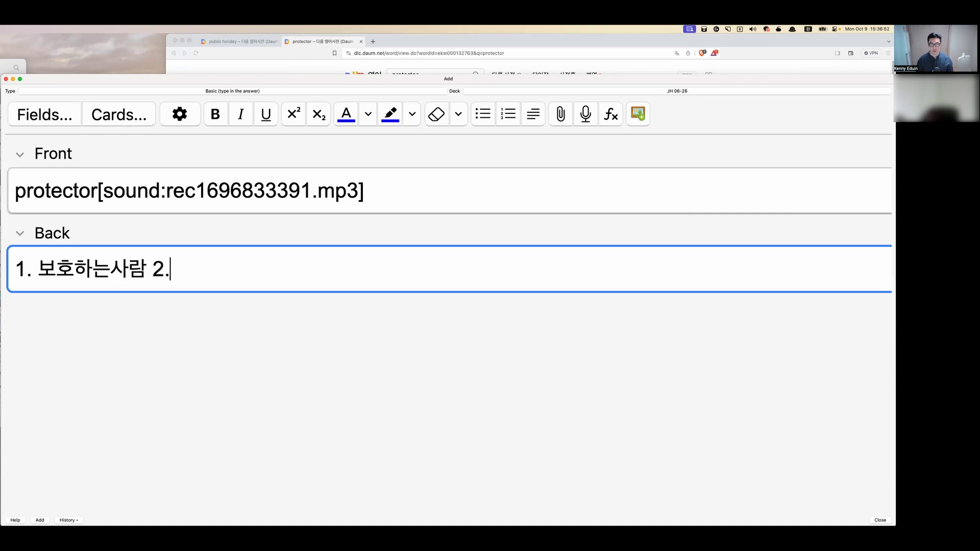
pyautogui.write('보호하는 것')
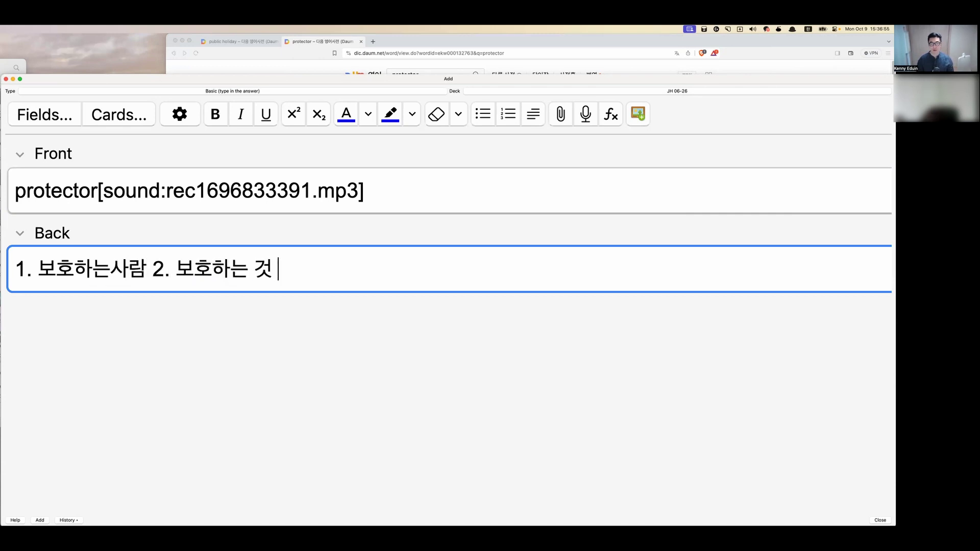
pyautogui.press('BackSpace')
pyautogui.press('super+Return')
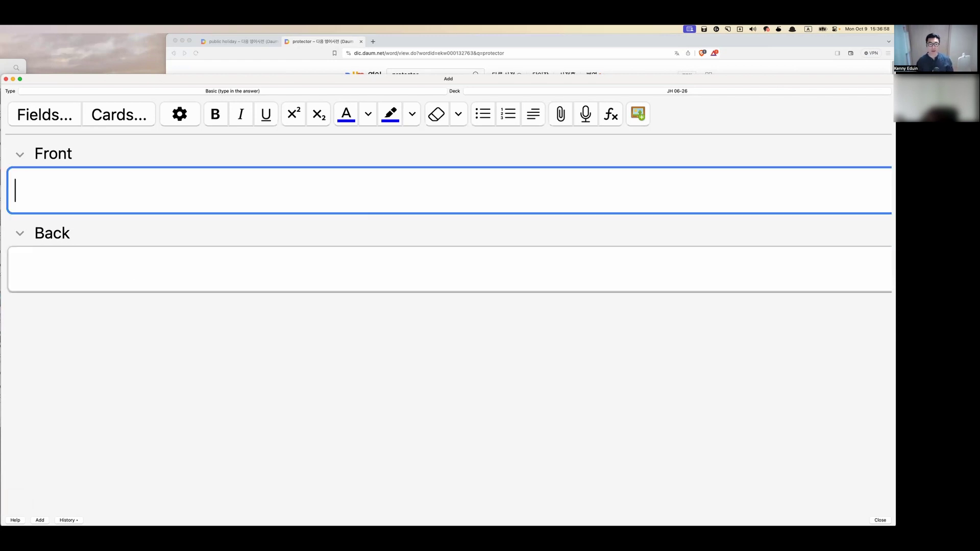
# - Enter "screen protector" on the front of the new note and attach a voice recording after it
pyautogui.write('screen ')
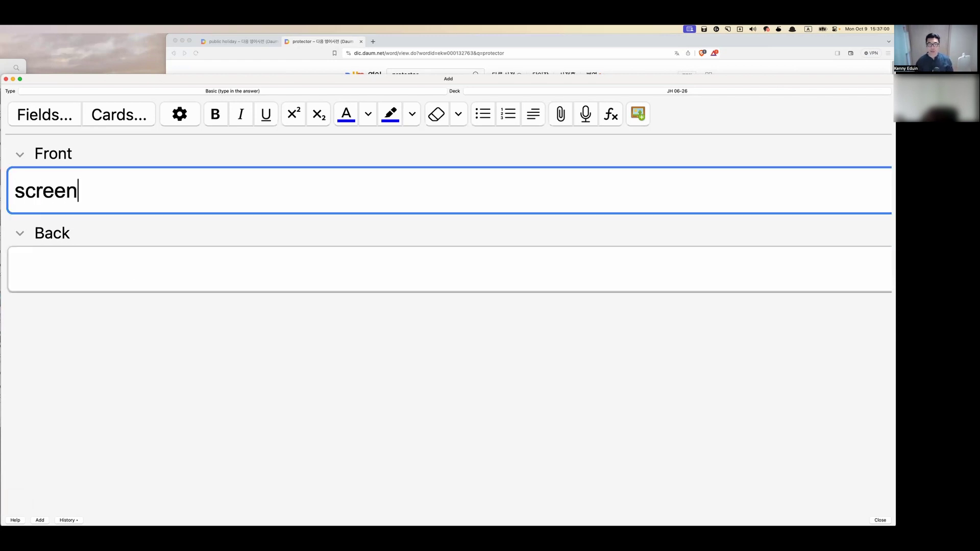
pyautogui.write('protec')
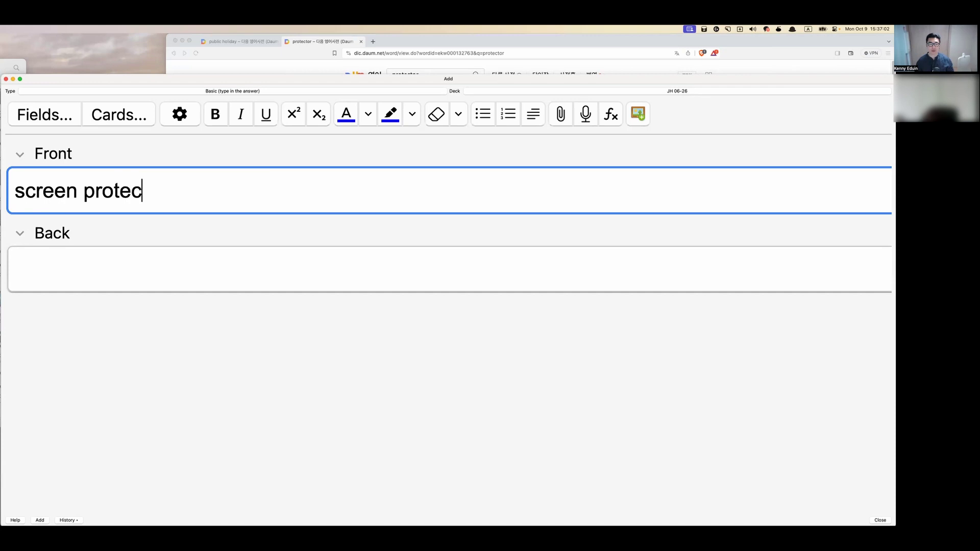
pyautogui.write('tor')
pyautogui.press('F5')
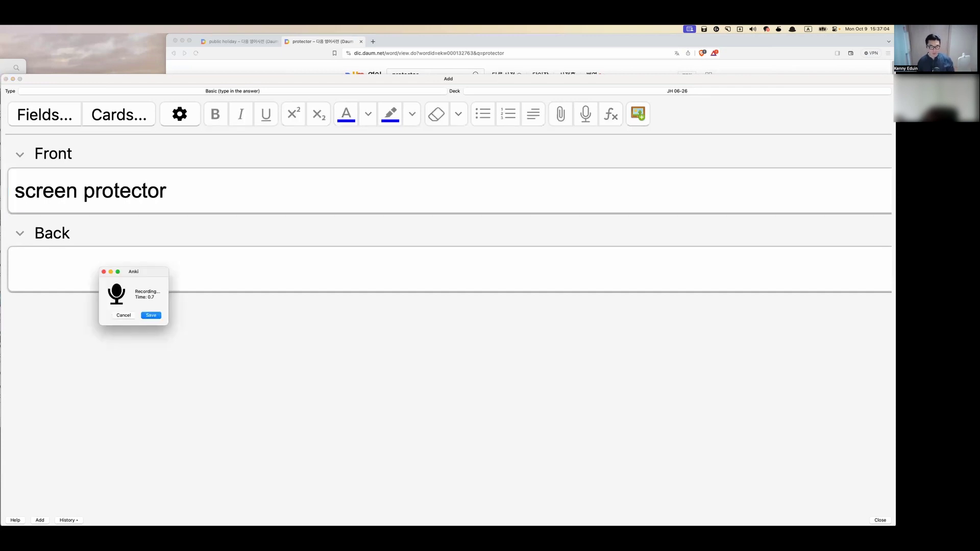
pyautogui.press('Return')
# - Enter "스크린보호기" on the back of the screen protector note and add it to the deck
pyautogui.press('Tab')
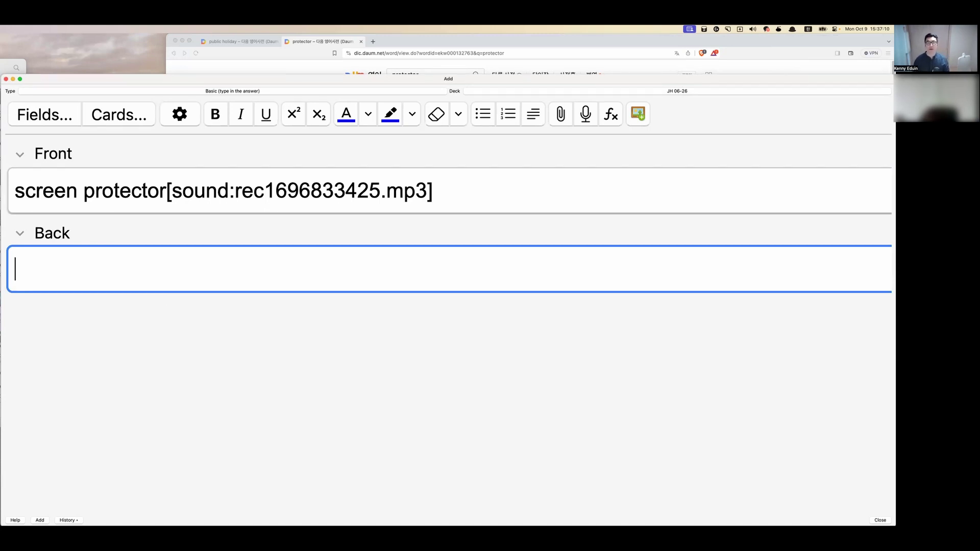
pyautogui.write('스')
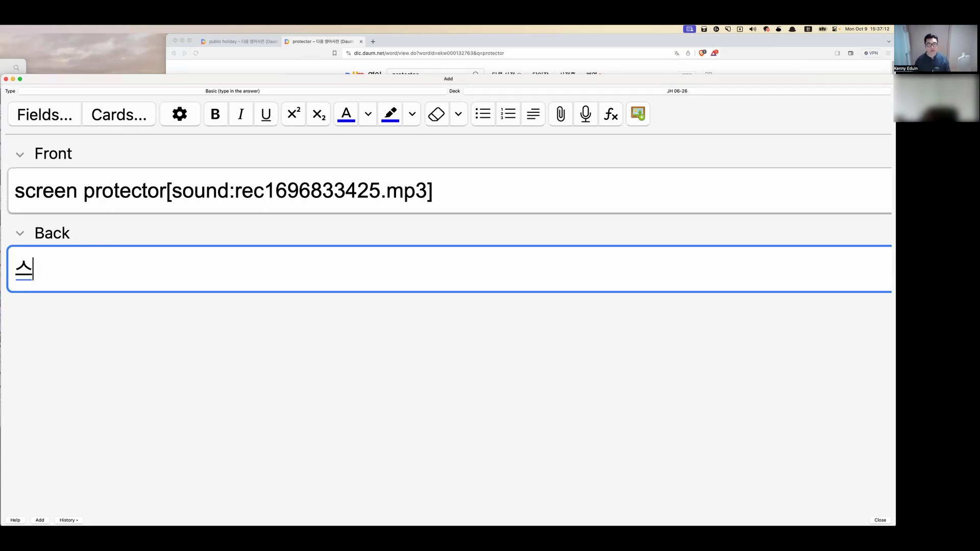
pyautogui.write('크린보호기')
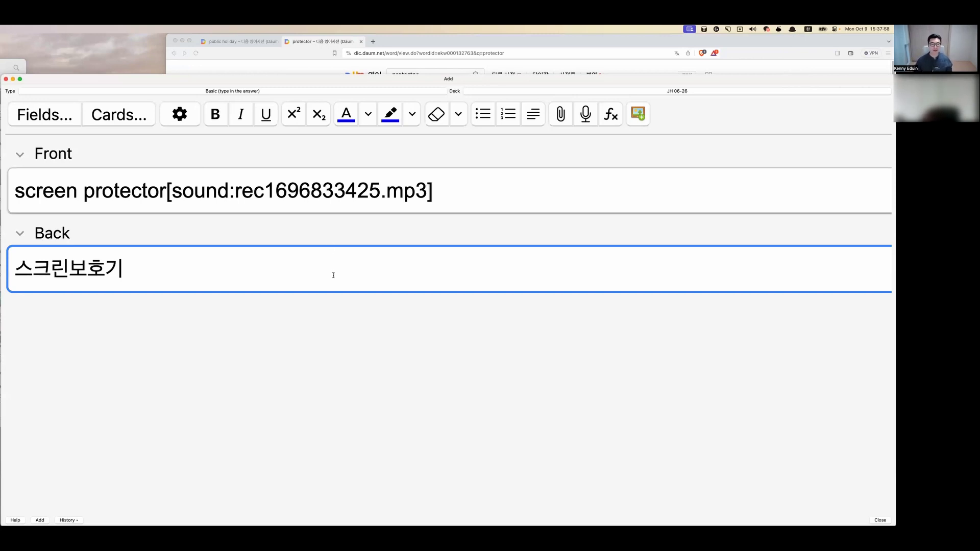
pyautogui.press('super+Return')
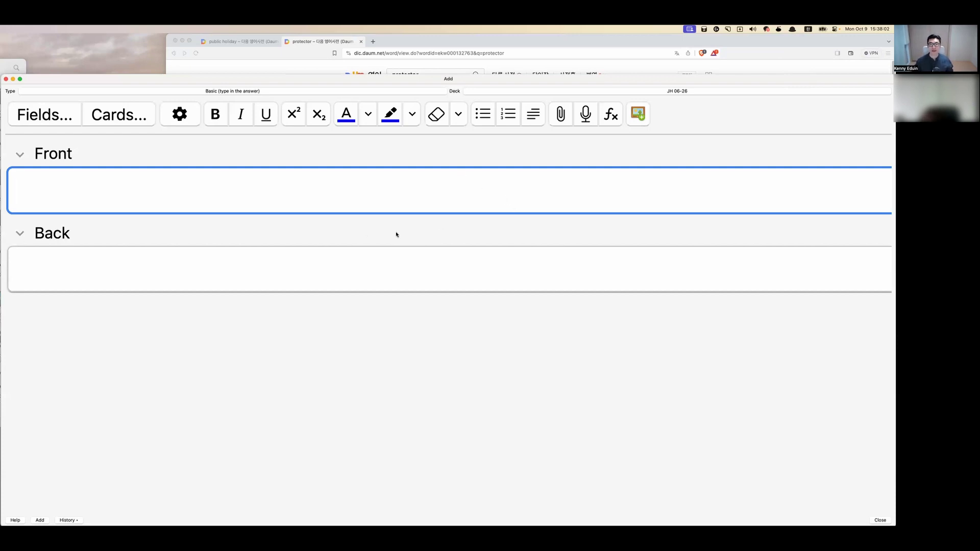
pyautogui.click(355, 256)
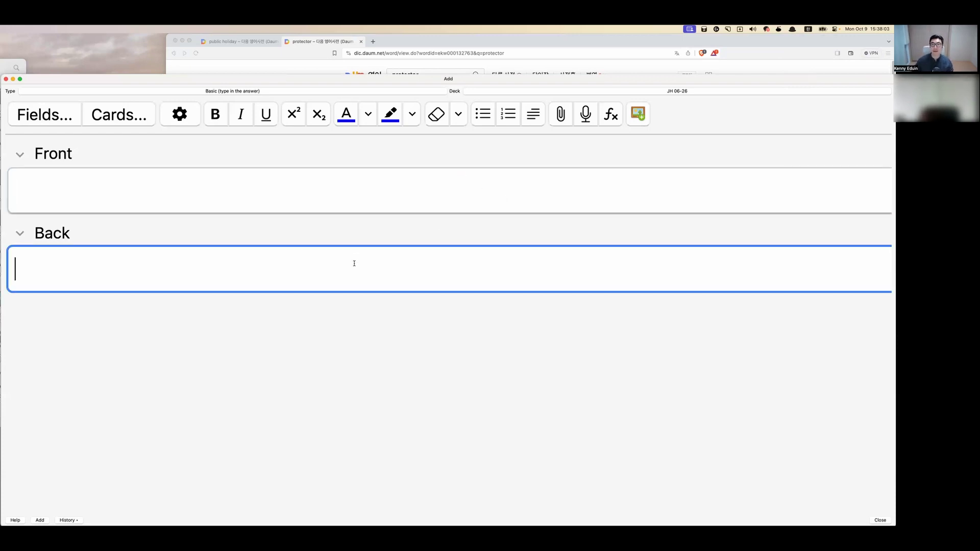
pyautogui.click(366, 203)
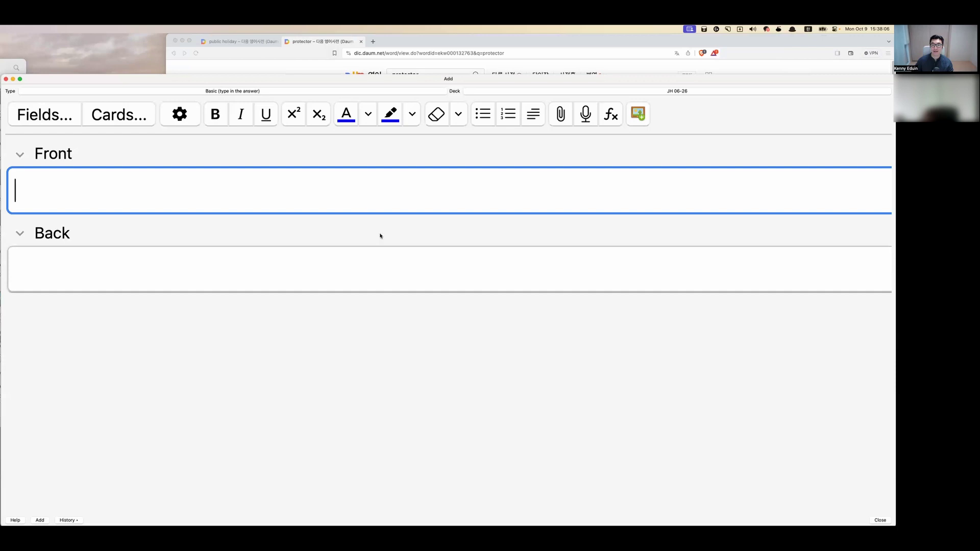
pyautogui.click(389, 266)
pyautogui.click(378, 208)
pyautogui.click(332, 272)
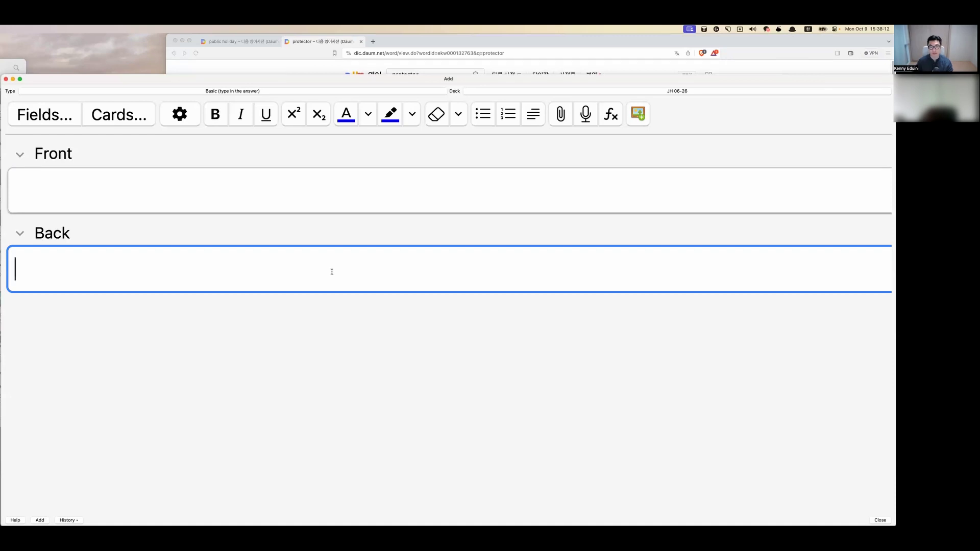
pyautogui.click(401, 199)
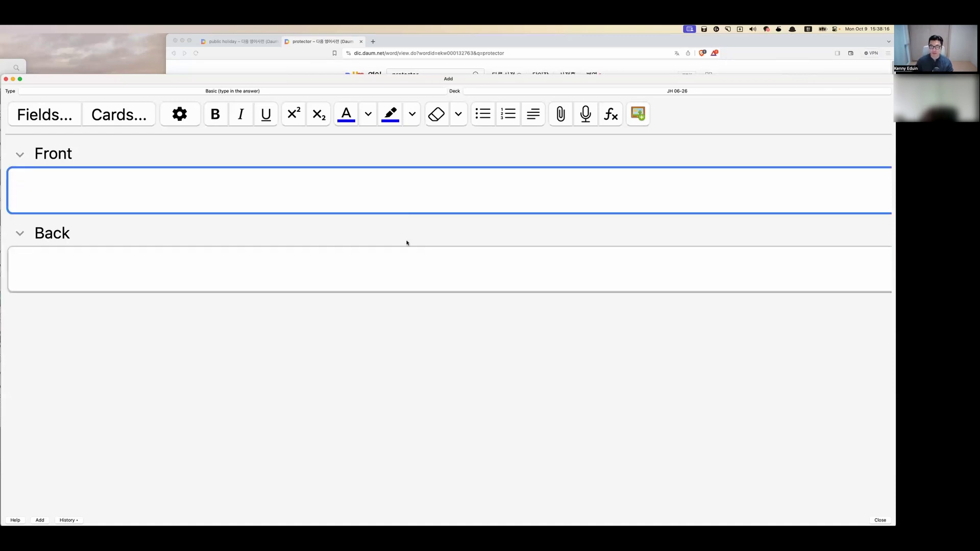
pyautogui.click(403, 263)
pyautogui.click(406, 179)
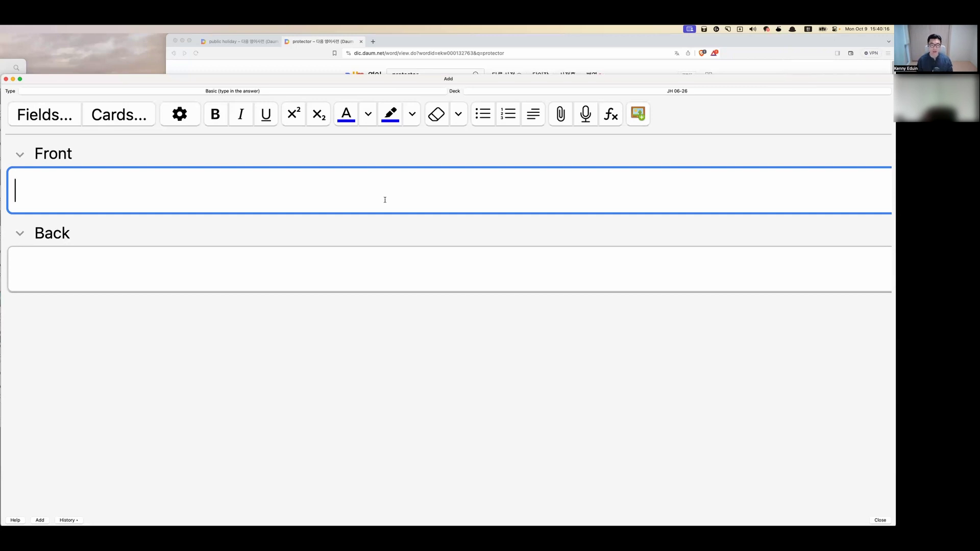
# - Switch to ChatGPT in the browser with an empty chat
pyautogui.hotkey('alt', 'space')
pyautogui.write('chat')
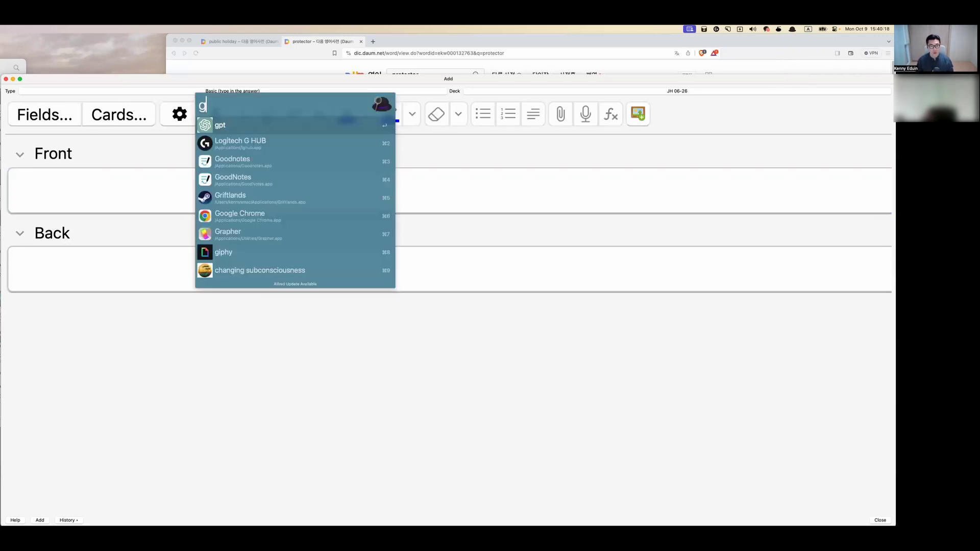
pyautogui.press('Return')
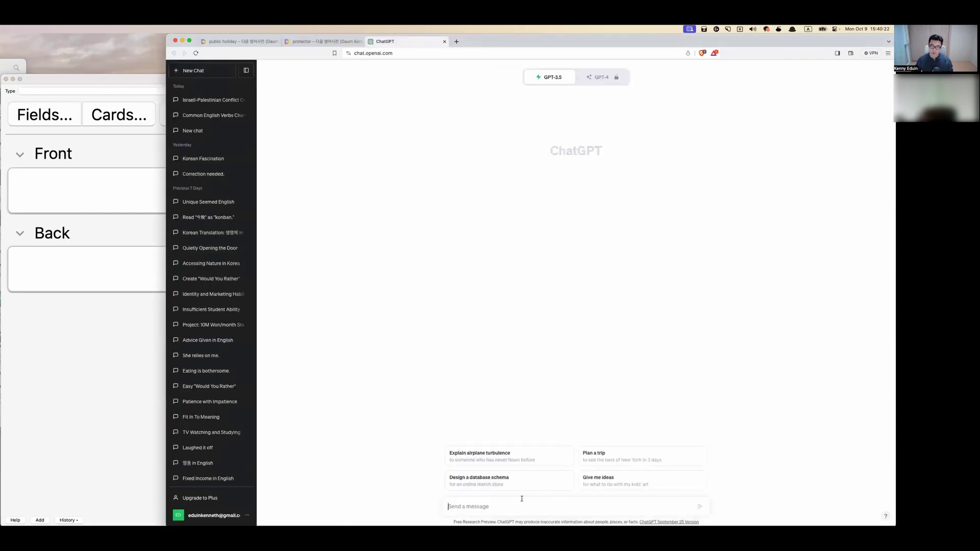
# - Ask ChatGPT to "write a very short story for my student"
pyautogui.write('write a')
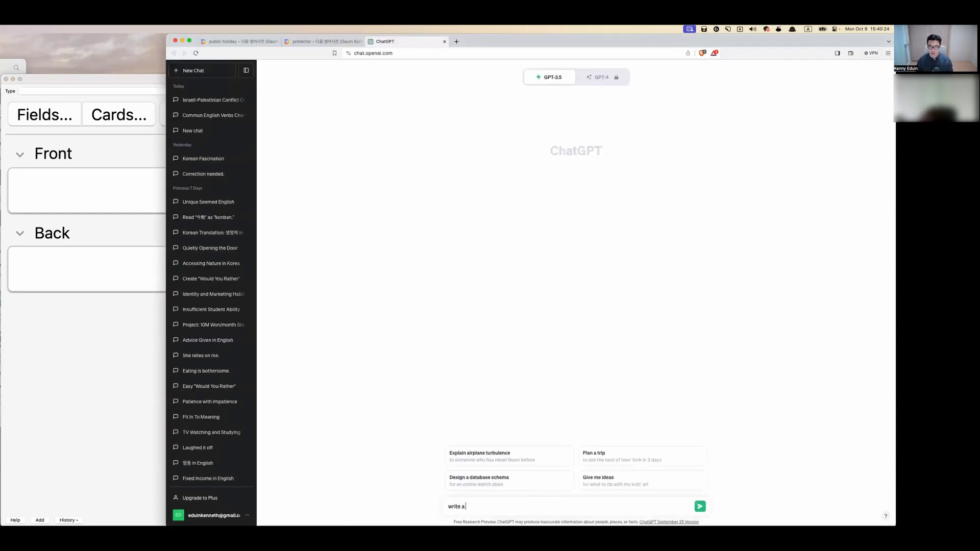
pyautogui.write(' s')
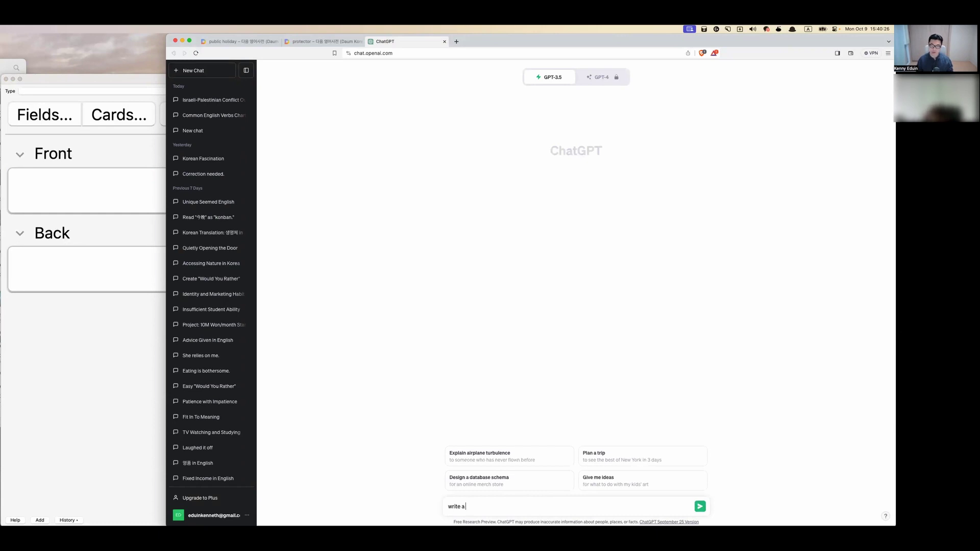
pyautogui.write('hort ')
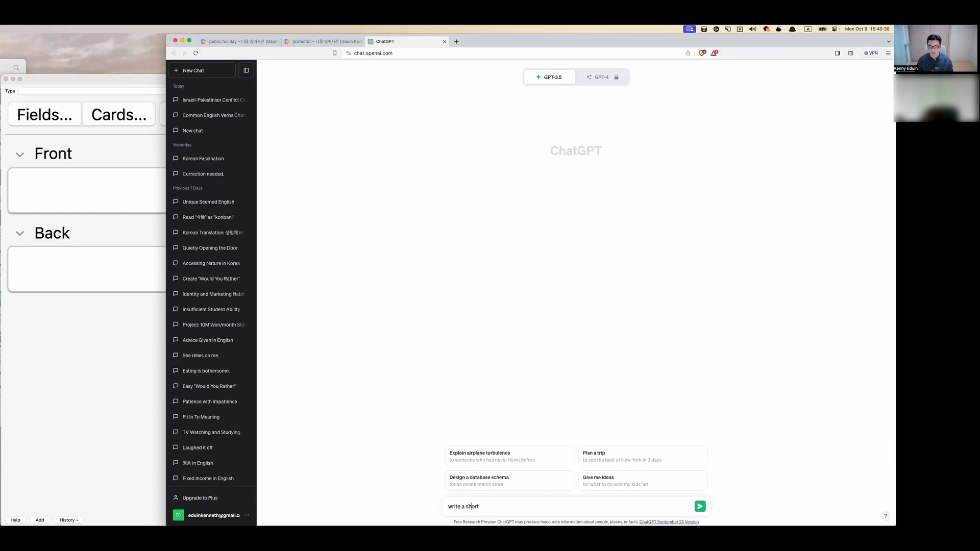
pyautogui.write('very ')
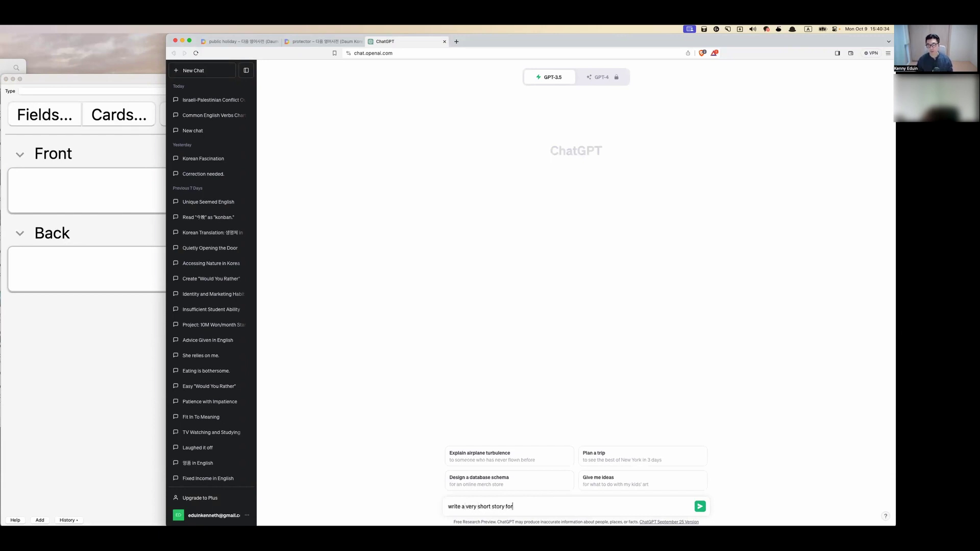
pyautogui.write(' stud')
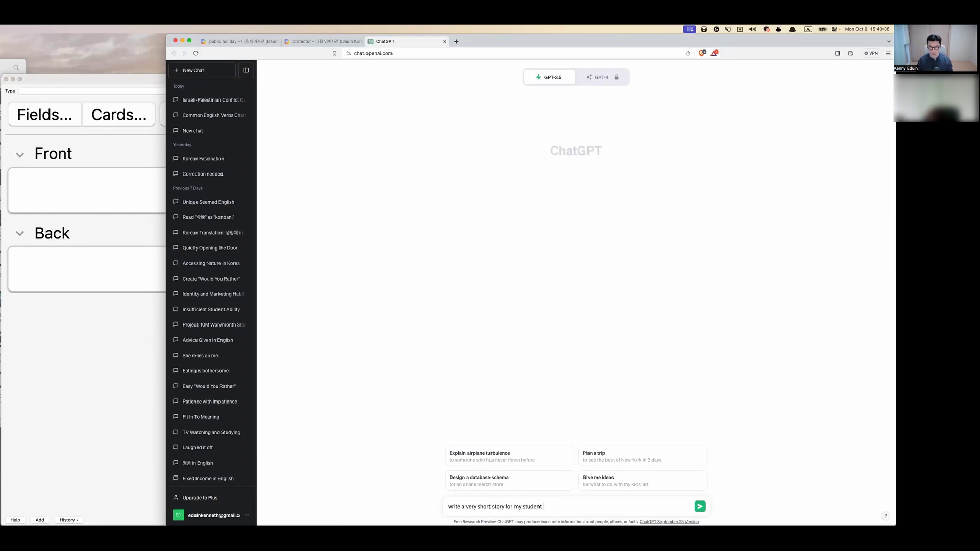
pyautogui.write('ent')
pyautogui.press('Return')
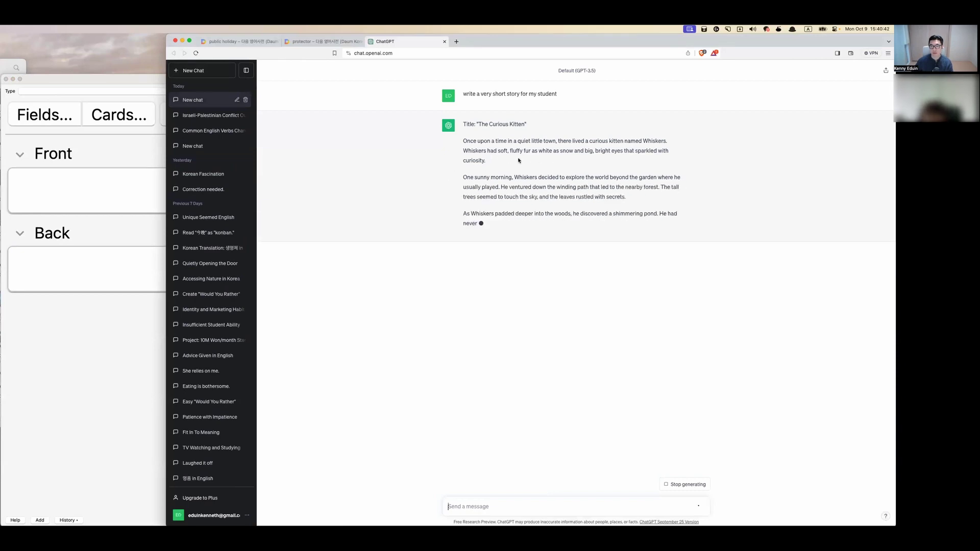
# - Copy the first paragraph of the kitten story, switch to Freeform and open the With JH board in a widened window
pyautogui.moveTo(488, 161); pyautogui.dragTo(462, 141)
pyautogui.press('cmd+c')
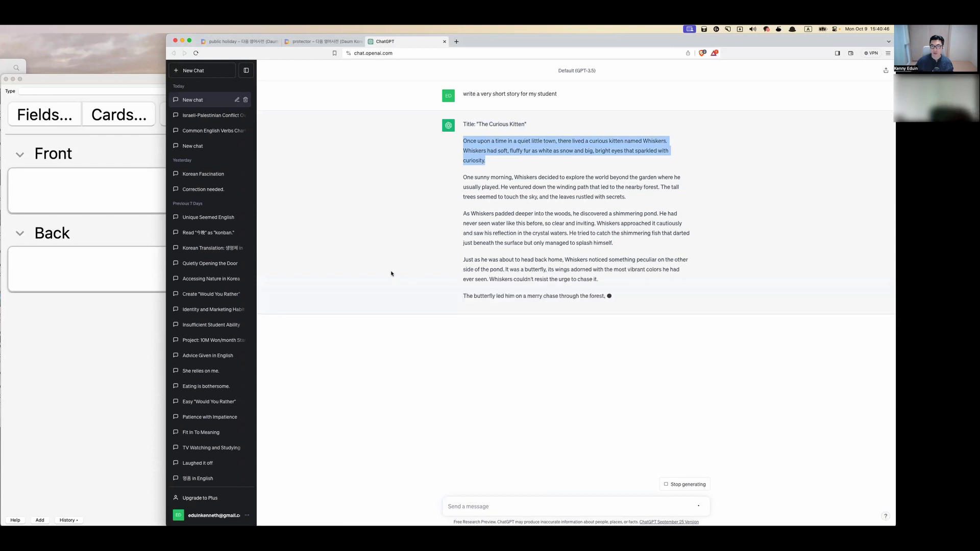
pyautogui.hotkey('alt', 'space')
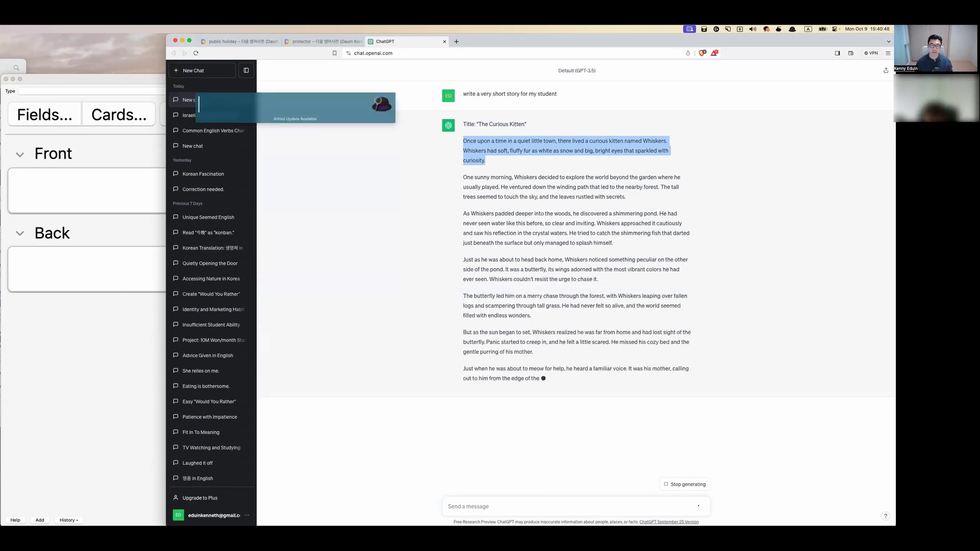
pyautogui.write('fre')
pyautogui.press('Return')
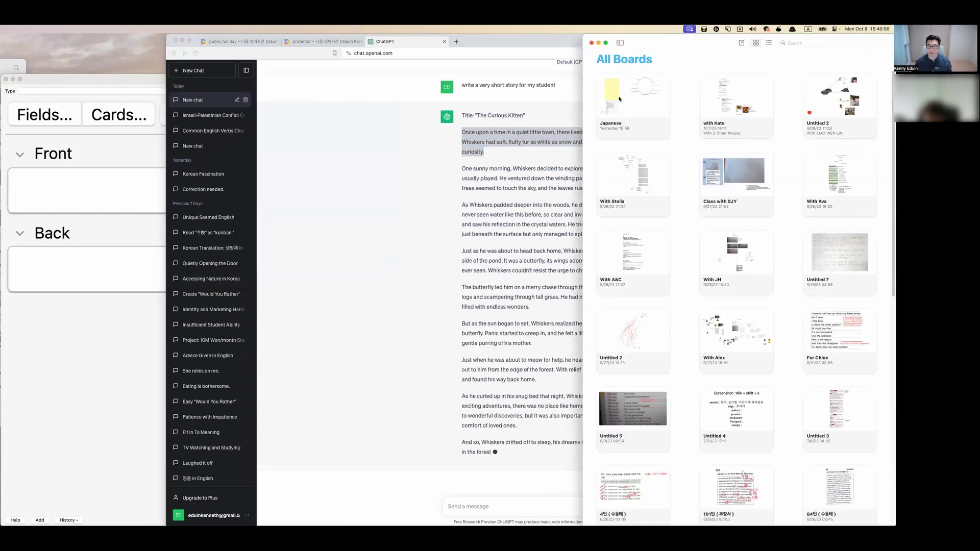
pyautogui.click(795, 43)
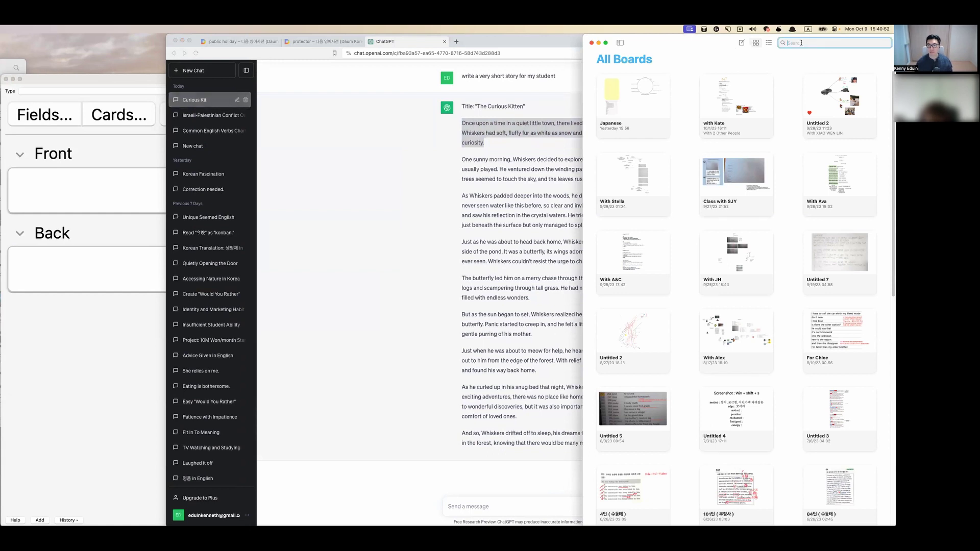
pyautogui.write('jh')
pyautogui.doubleClick(607, 76)
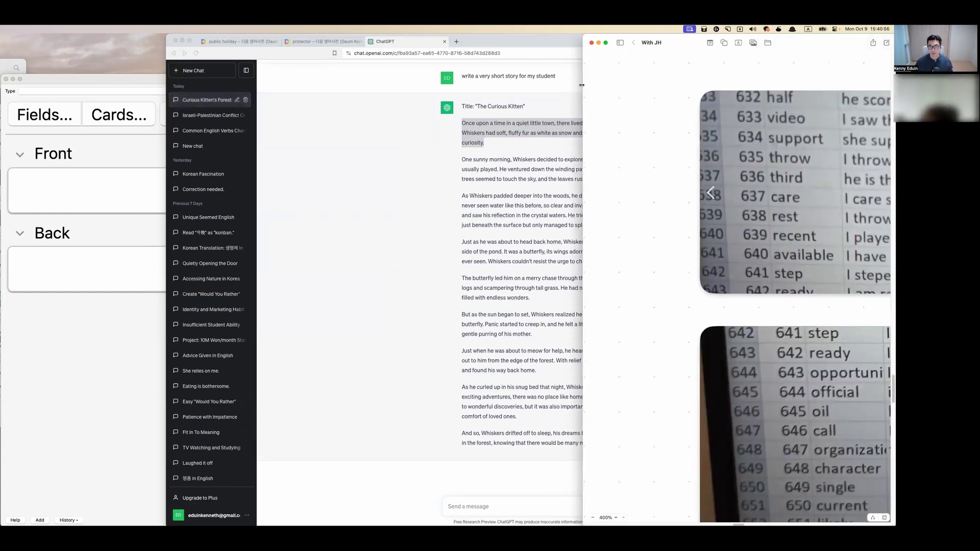
pyautogui.moveTo(583, 86); pyautogui.dragTo(4, 130)
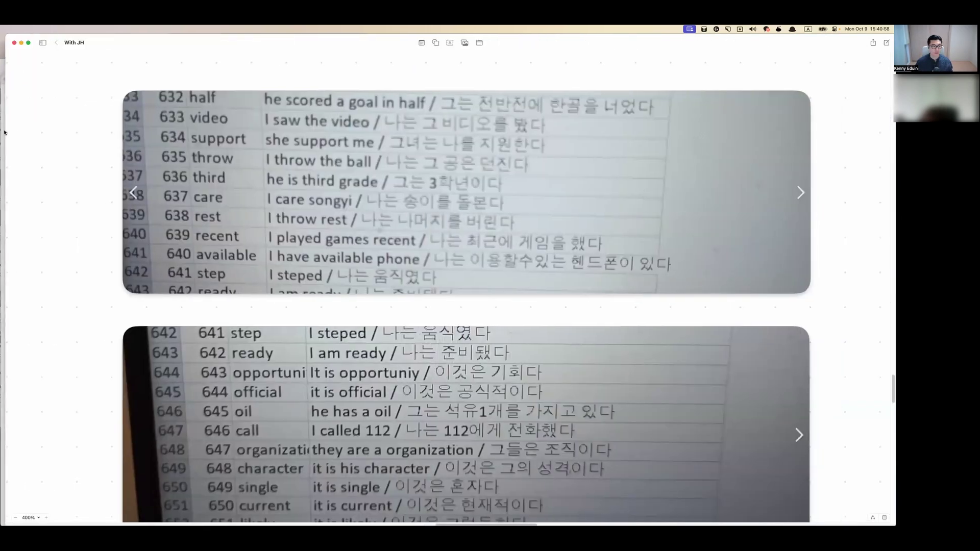
# - Add a text box in the empty area beside the word-list photos and paste the copied story paragraph into it
pyautogui.hscroll(10, 488, 278)
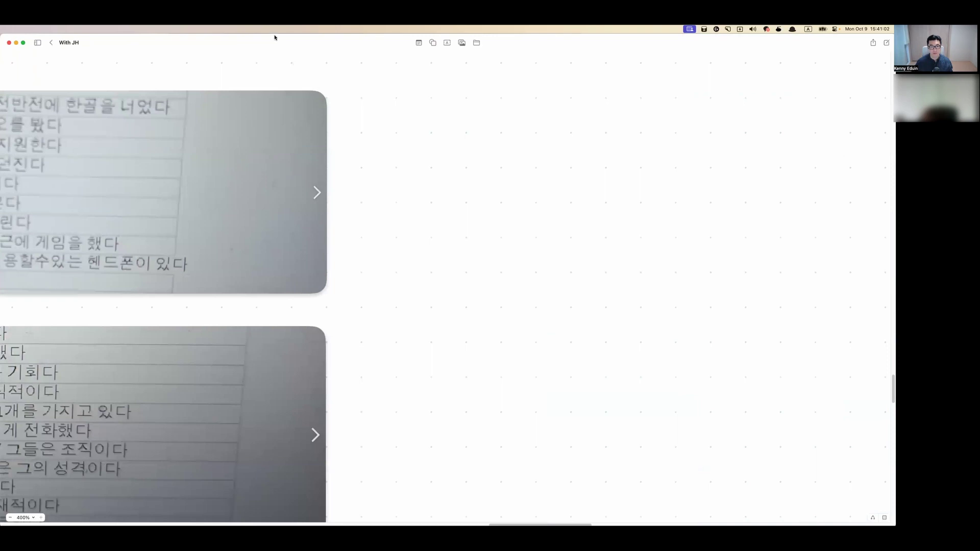
pyautogui.moveTo(298, 43); pyautogui.dragTo(338, 81)
pyautogui.click(447, 83)
pyautogui.moveTo(507, 291); pyautogui.dragTo(612, 225)
pyautogui.click(612, 227)
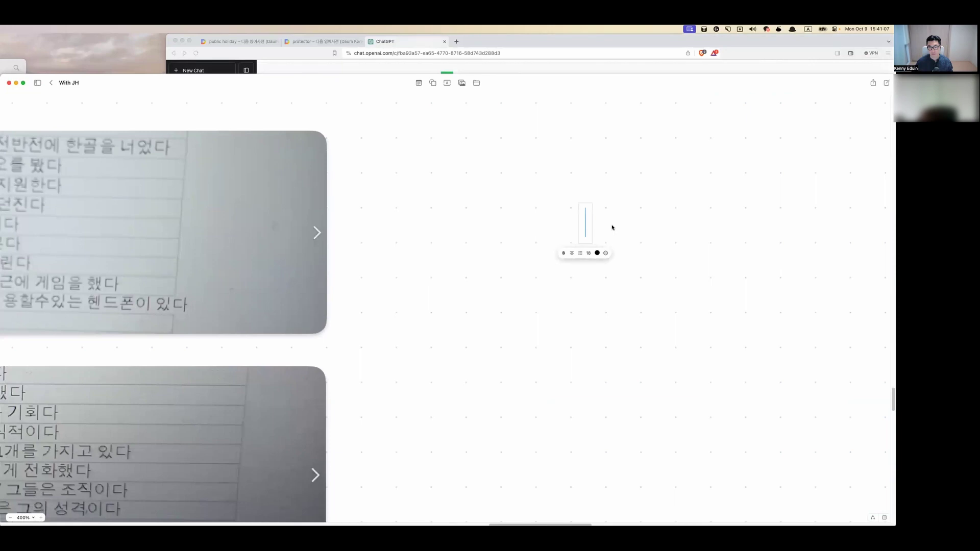
pyautogui.click(580, 253)
pyautogui.click(573, 254)
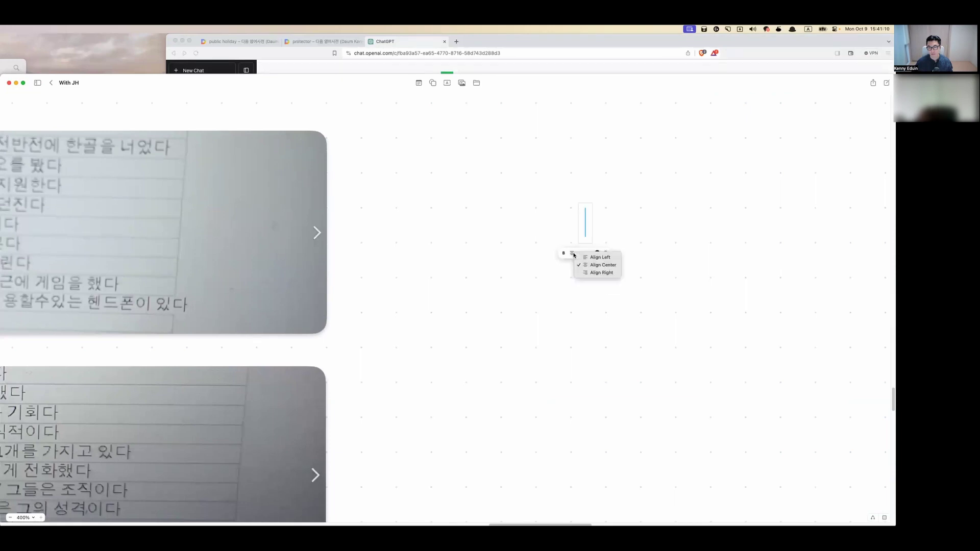
pyautogui.click(602, 265)
pyautogui.press('cmd+v')
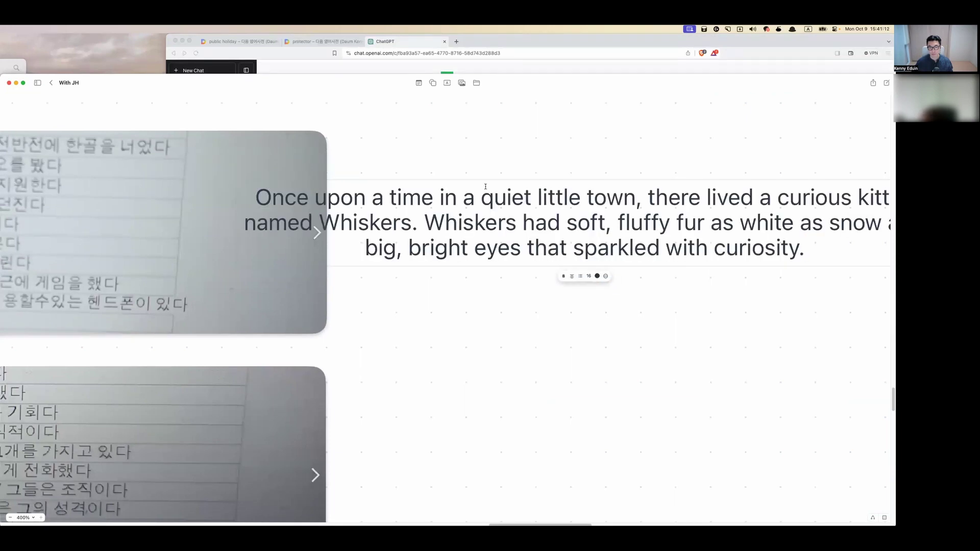
# - Left-align the pasted story paragraph and reposition its text box on the board
pyautogui.click(572, 276)
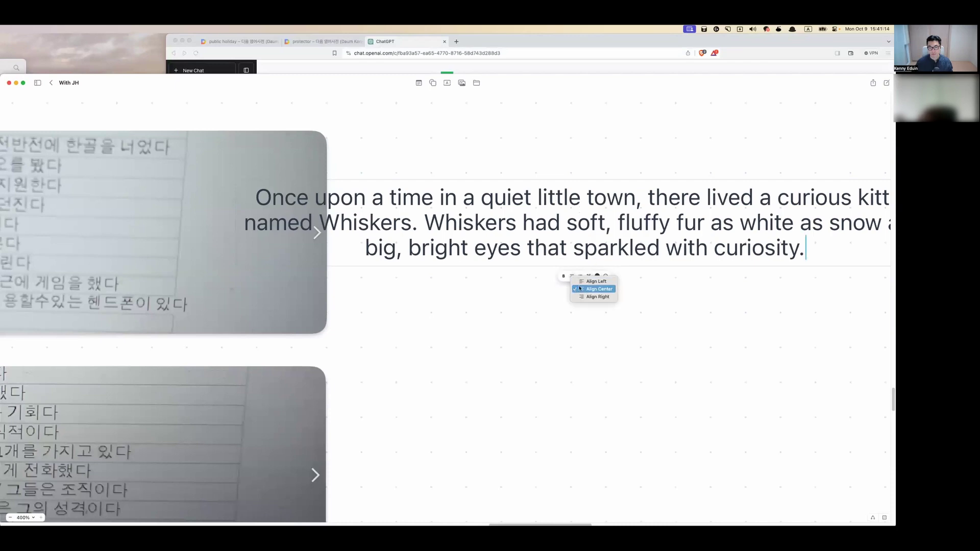
pyautogui.click(582, 284)
pyautogui.moveTo(689, 178); pyautogui.dragTo(530, 171)
pyautogui.hscroll(10, 661, 293)
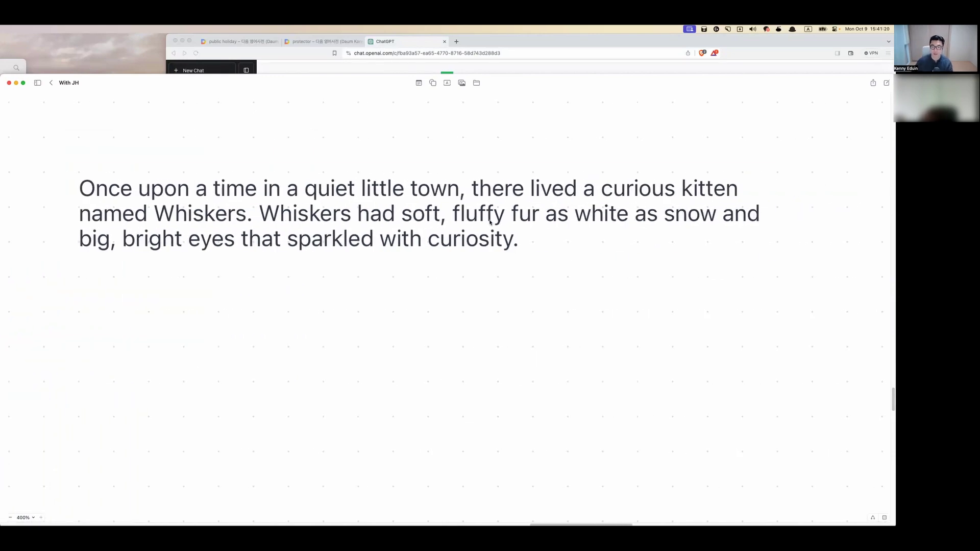
# - Insert a blank line before "Whiskers had soft" to separate the two sentences, and highlight the first sentence
pyautogui.click(488, 220)
pyautogui.doubleClick(264, 216)
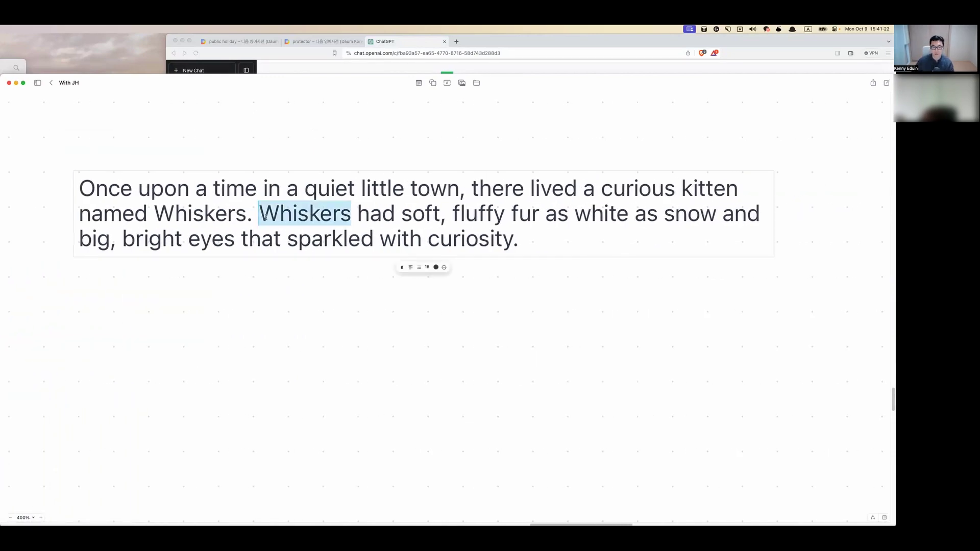
pyautogui.click(265, 217)
pyautogui.press('Return')
pyautogui.press('Return')
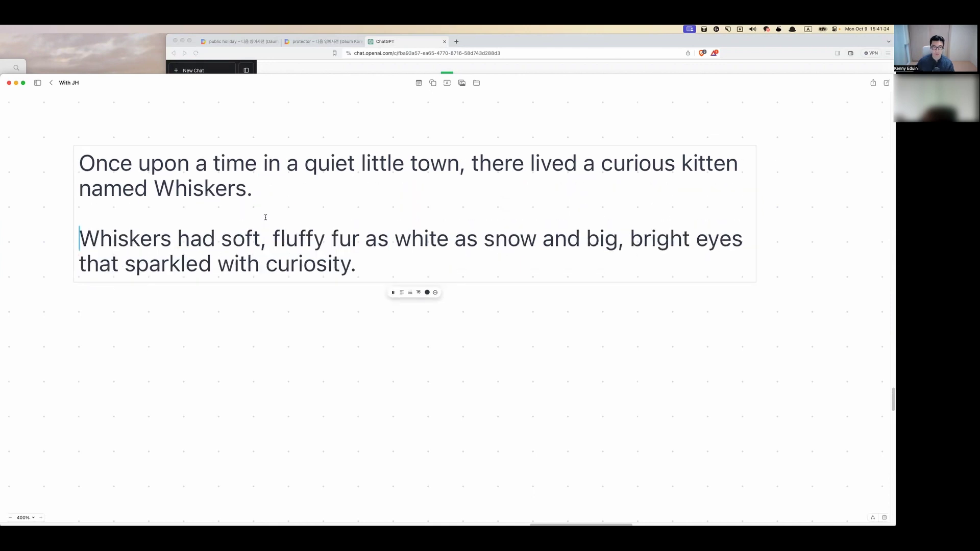
pyautogui.press('Up')
pyautogui.press('Up')
pyautogui.press('Up')
pyautogui.hotkey('shift', 'Down')
pyautogui.hotkey('shift', 'Down')
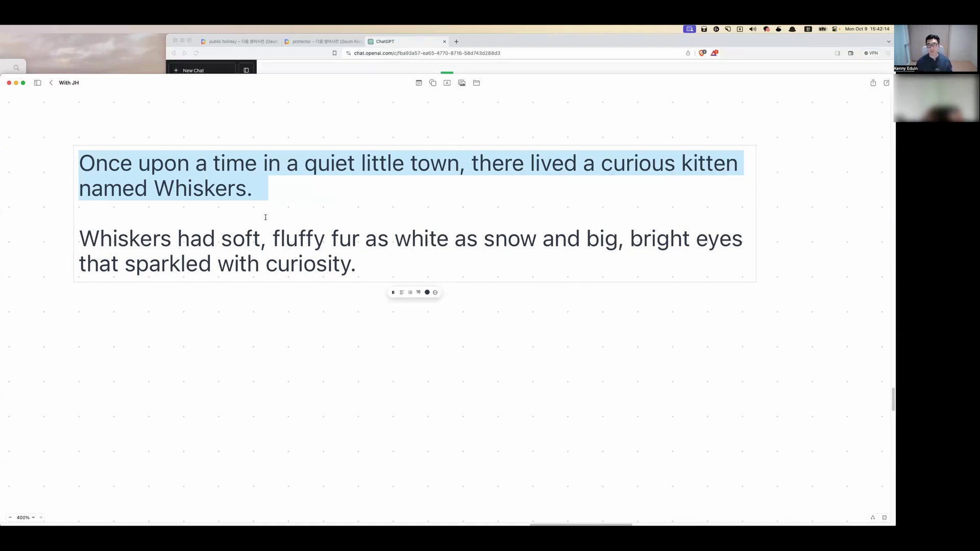
# - Switch to Anki's new note, enter "curious" on the front and attach a voice recording after it
pyautogui.press('super+Tab')
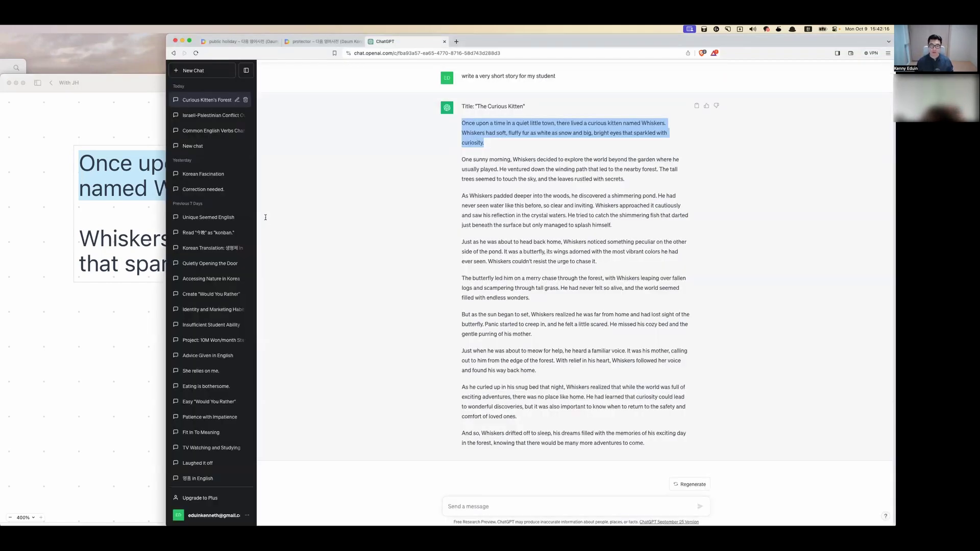
pyautogui.press('super+Tab')
pyautogui.press('super+Tab')
pyautogui.write('척')
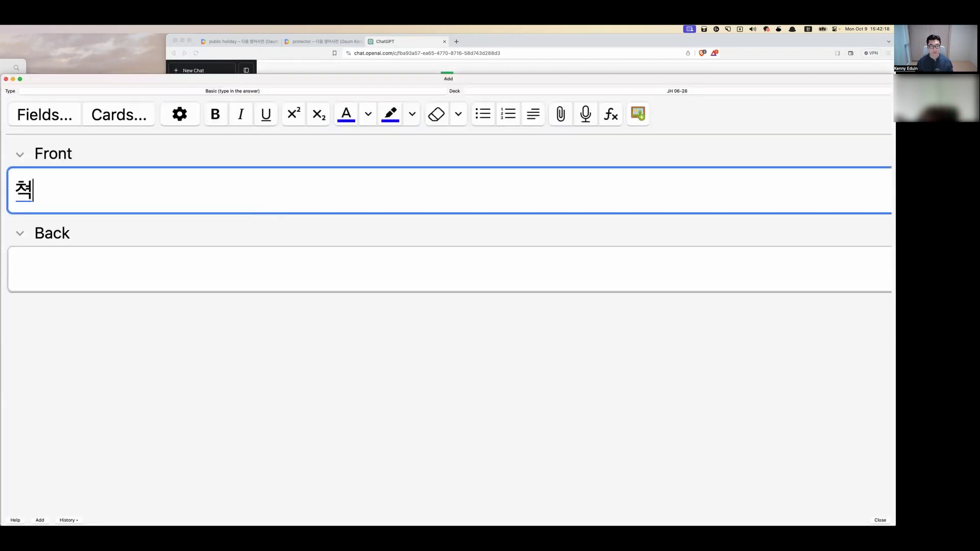
pyautogui.press('BackSpace')
pyautogui.press('BackSpace')
pyautogui.press('BackSpace')
pyautogui.hotkey('ctrl', 'space')
pyautogui.write('curious')
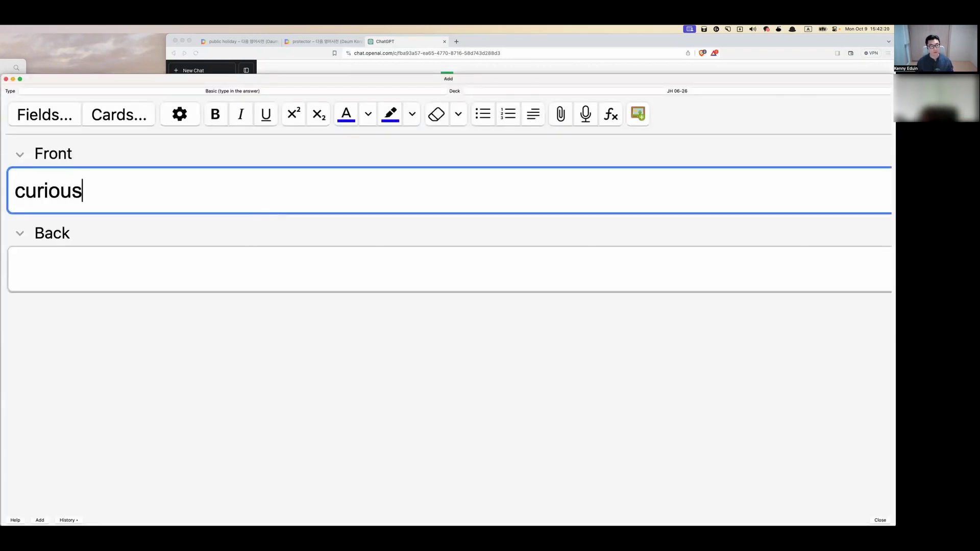
pyautogui.press('F5')
pyautogui.press('Return')
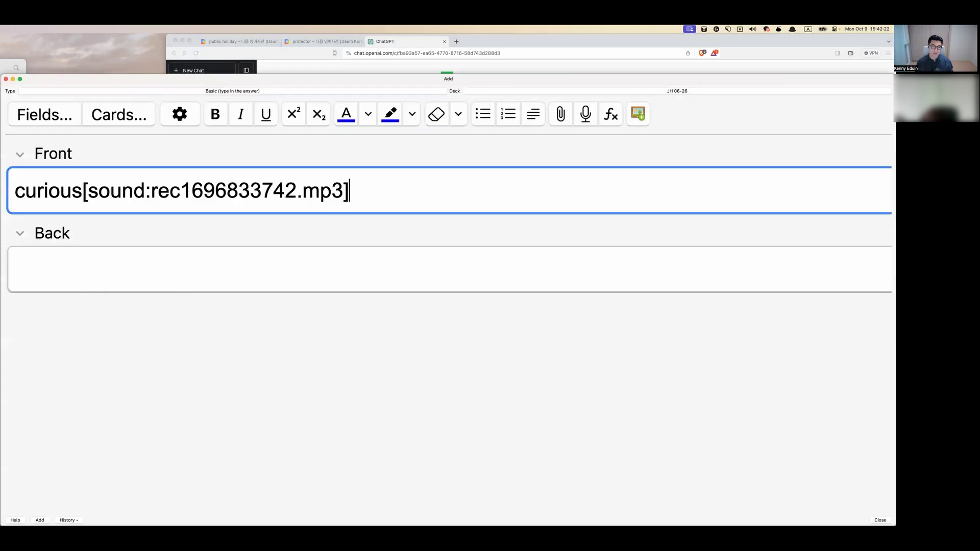
# - Enter "호기심많은" on the back of the curious note and add it to the deck
pyautogui.press('Tab')
pyautogui.hotkey('ctrl', 'space')
pyautogui.write('호기시')
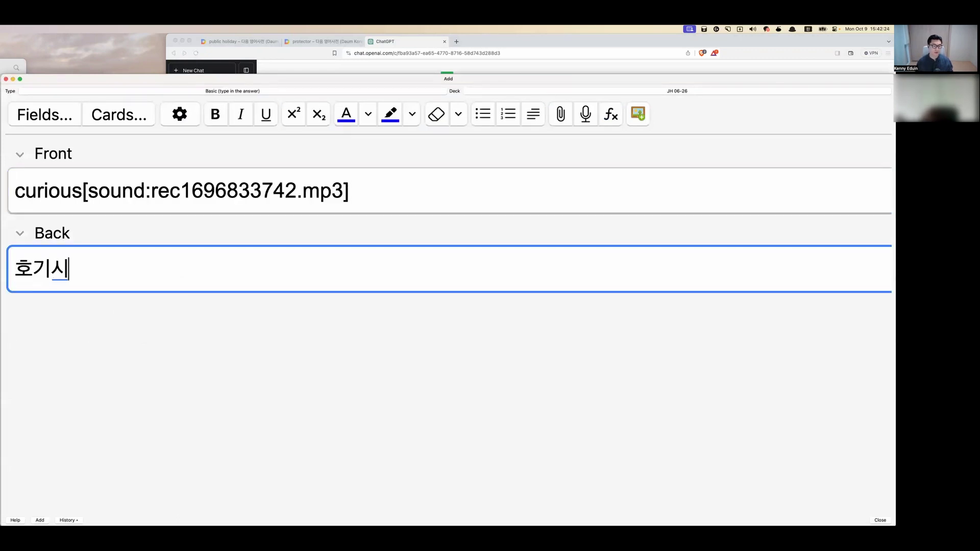
pyautogui.write('ㅁ많은')
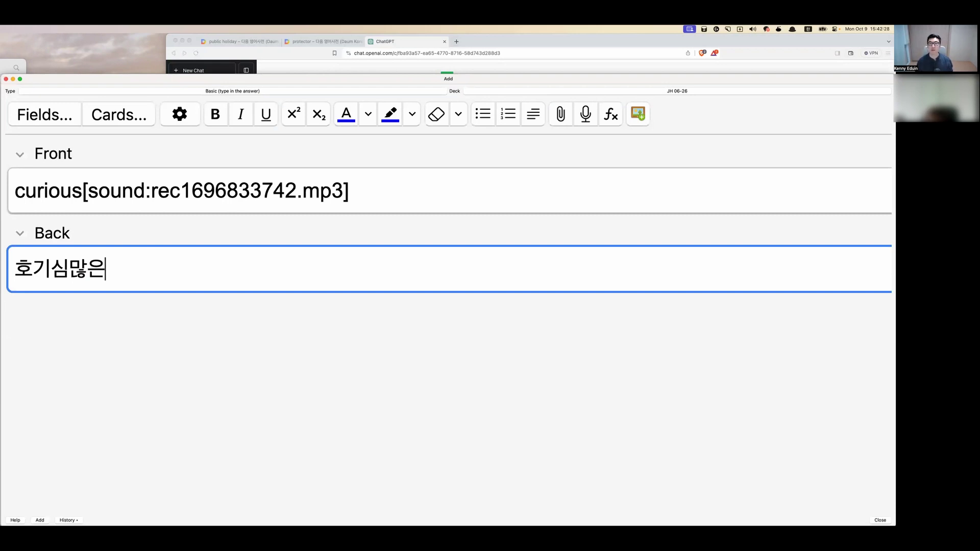
pyautogui.press('super+Return')
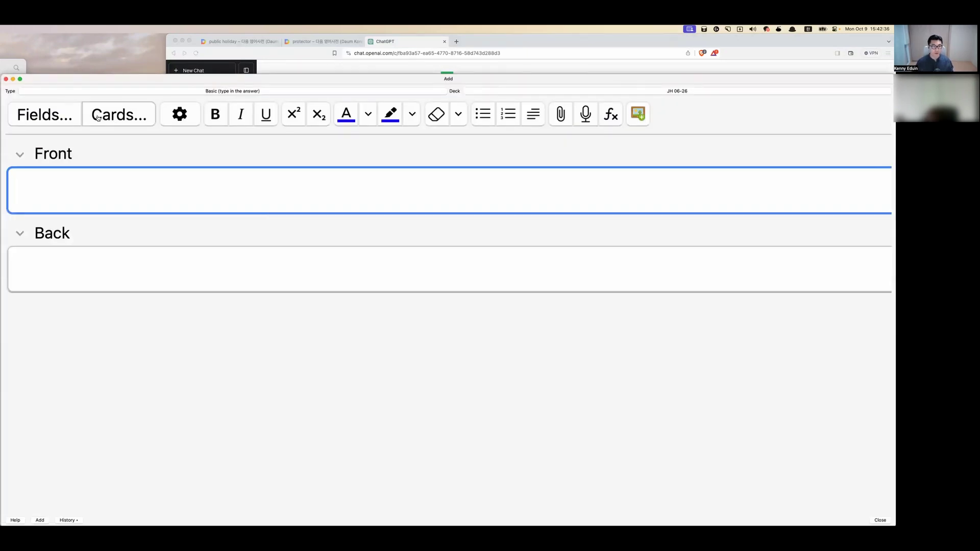
# - Leave the note entry window and delete the curious note in the card browser
pyautogui.press('Escape')
pyautogui.click(447, 90)
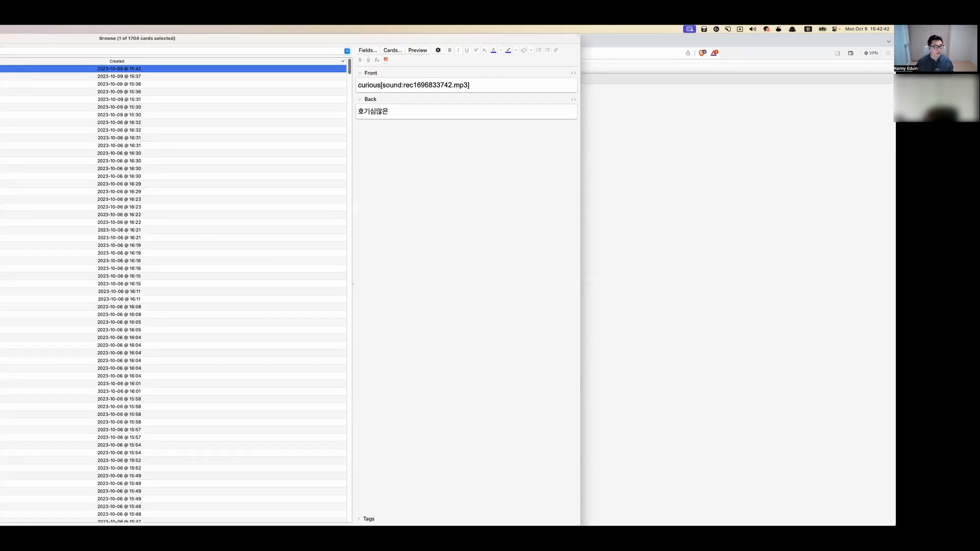
pyautogui.press('super+BackSpace')
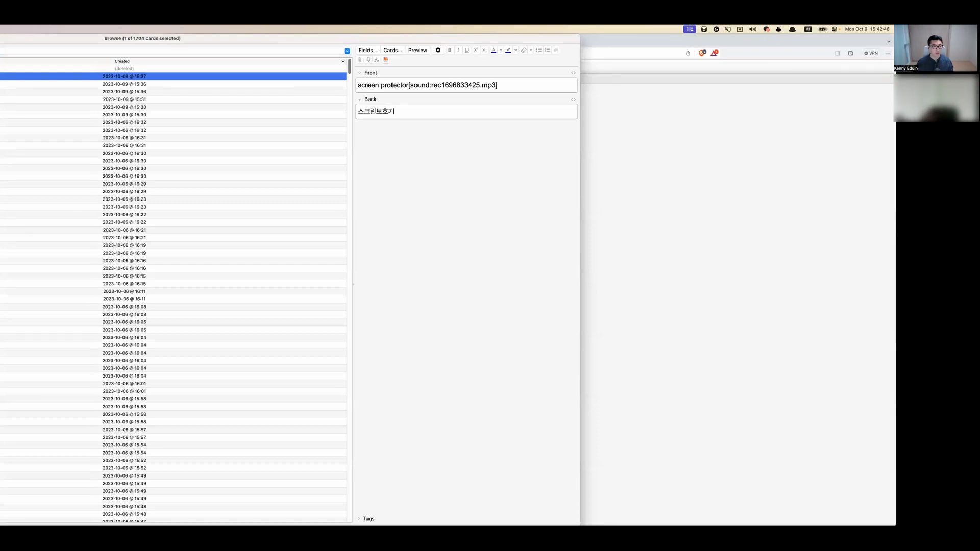
# - Bring the card browser window fully into view and select the screen protector card
pyautogui.moveTo(0, 222)
pyautogui.mouseDown()
pyautogui.moveTo(26, 223)
pyautogui.moveTo(3, 223)
pyautogui.mouseUp()
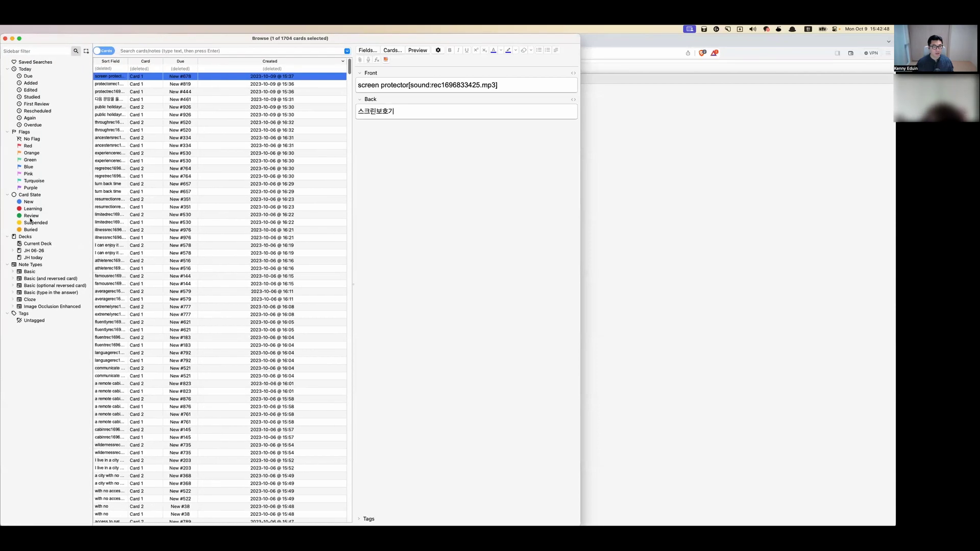
pyautogui.click(138, 85)
pyautogui.click(138, 77)
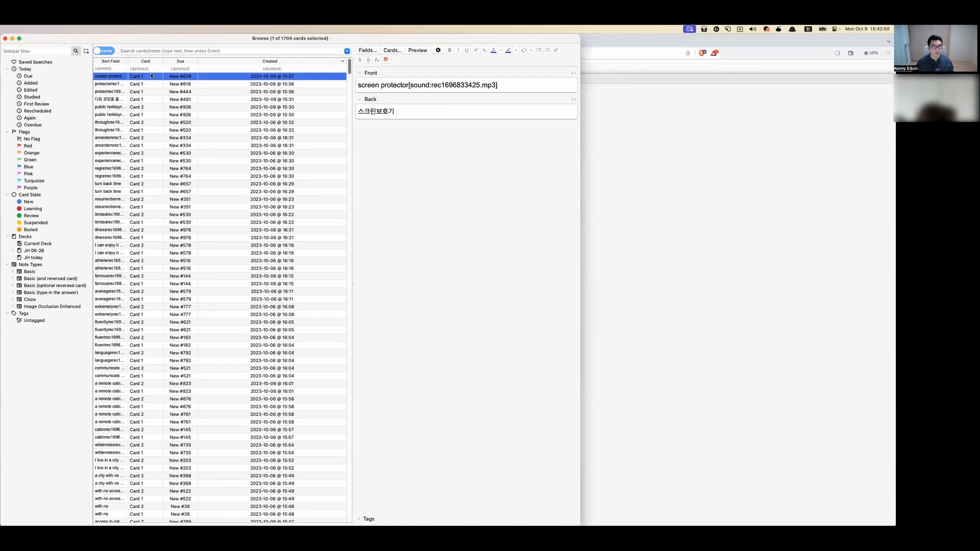
pyautogui.moveTo(242, 36); pyautogui.dragTo(243, 77)
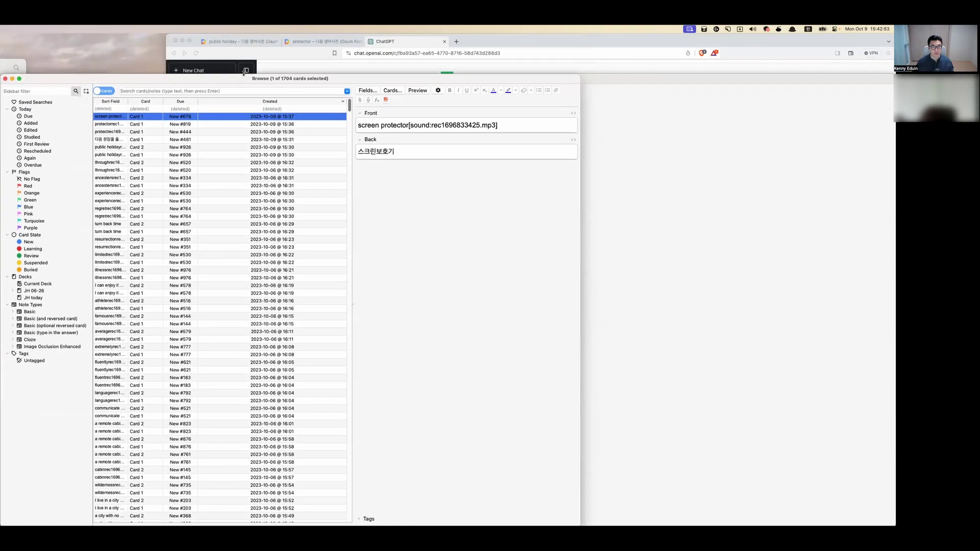
pyautogui.rightClick(246, 119)
pyautogui.moveTo(286, 193)
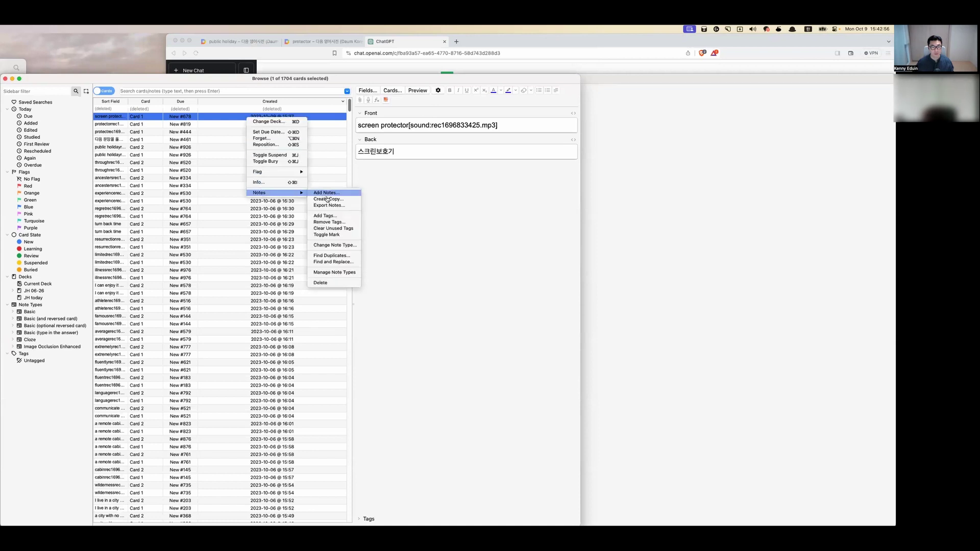
pyautogui.click(335, 245)
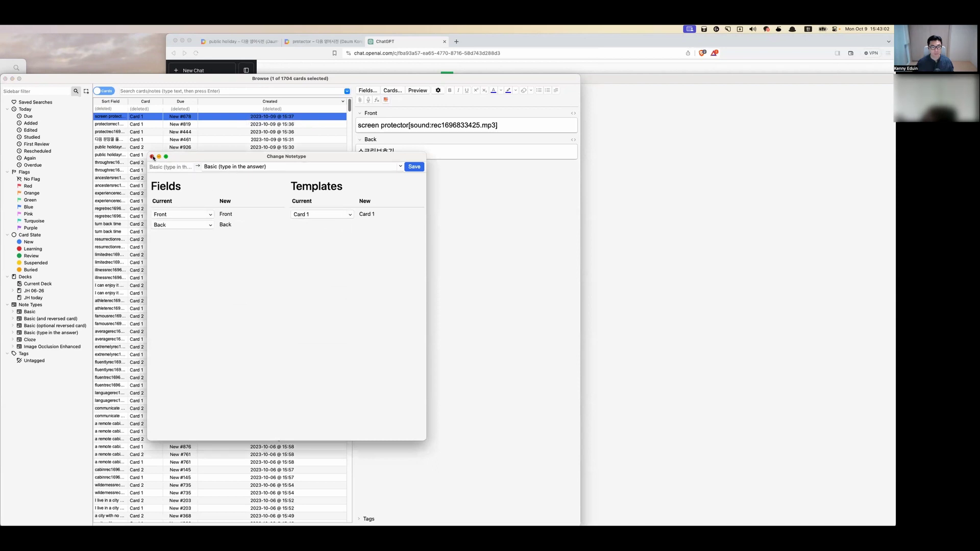
pyautogui.click(153, 158)
# - Delete the protect, protector and screen protector notes together and close the card browser
pyautogui.click(136, 132)
pyautogui.click(135, 124)
pyautogui.click(135, 132)
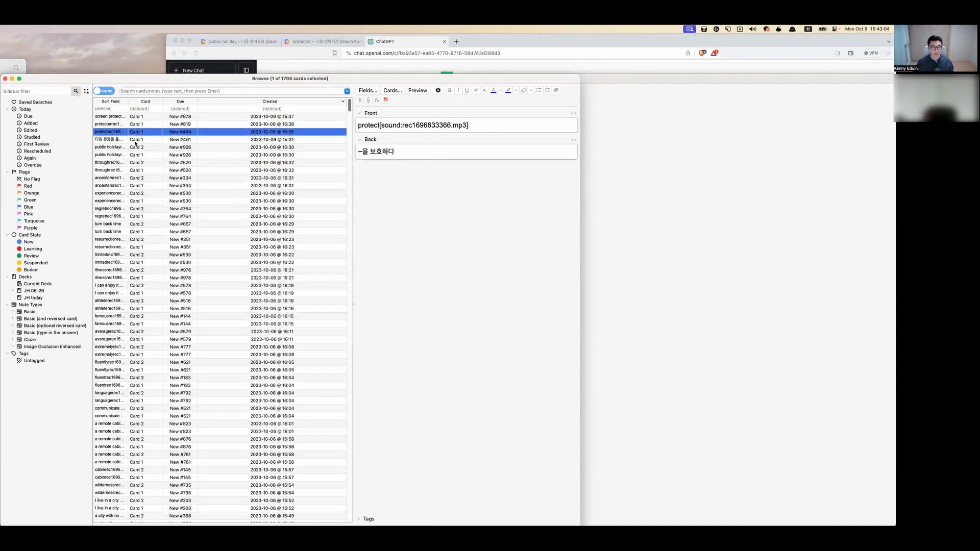
pyautogui.click(135, 139)
pyautogui.click(138, 132)
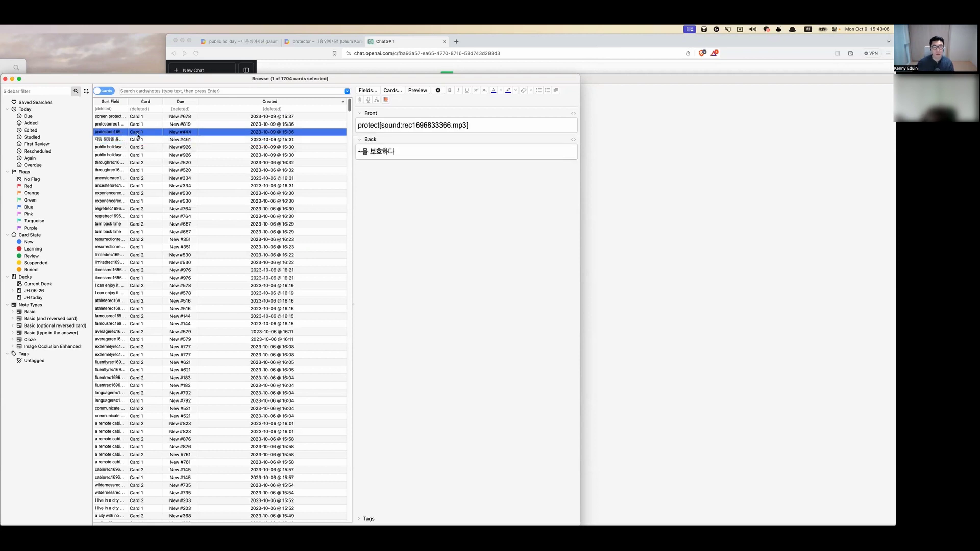
pyautogui.click(143, 124)
pyautogui.press('Up')
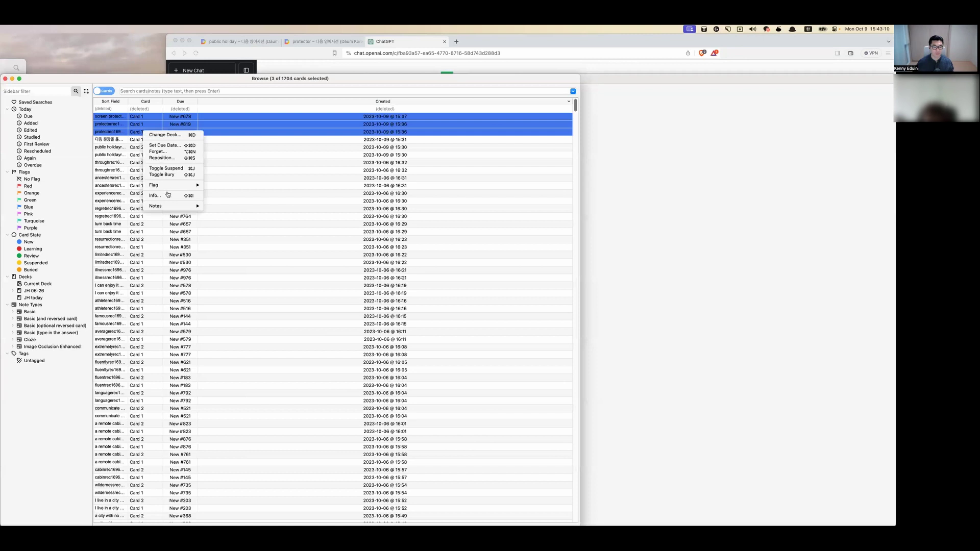
pyautogui.moveTo(169, 206)
pyautogui.click(220, 296)
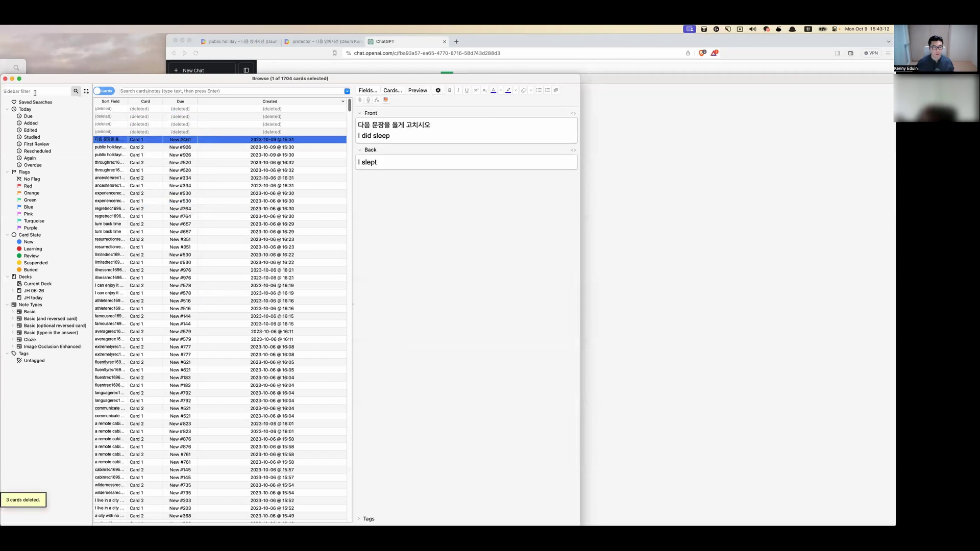
pyautogui.click(5, 79)
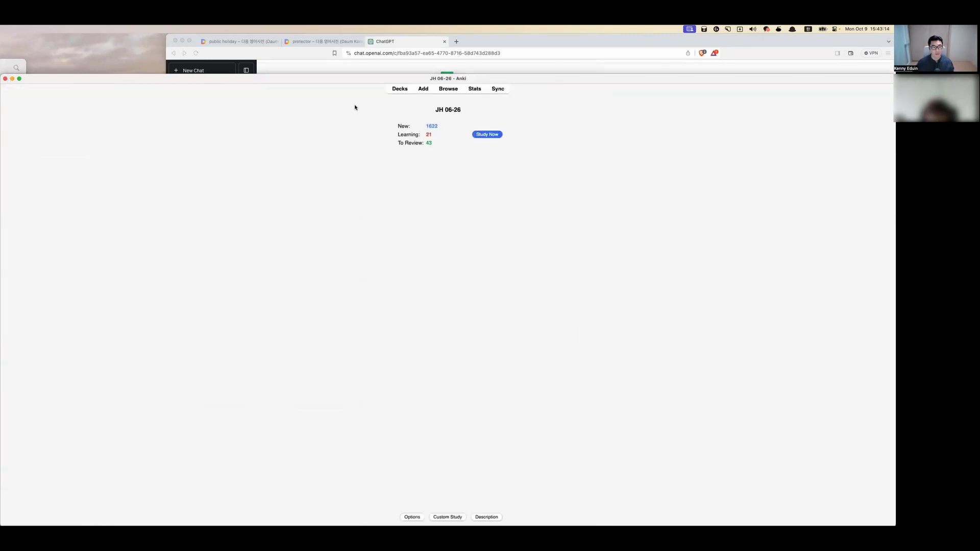
# - Start a new note with "protect" on the front and attach a voice recording after it
pyautogui.click(423, 90)
pyautogui.press('capslock')
pyautogui.write('p')
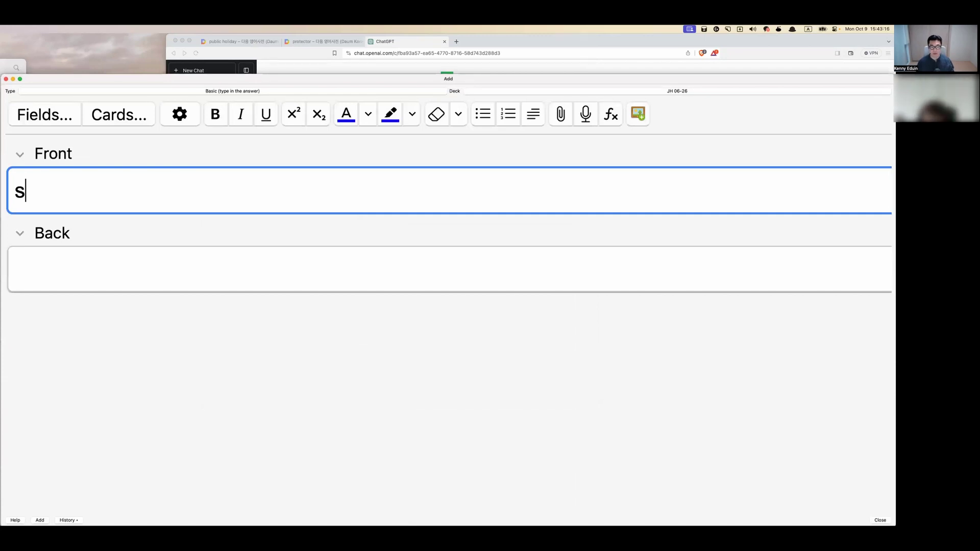
pyautogui.write('rotect')
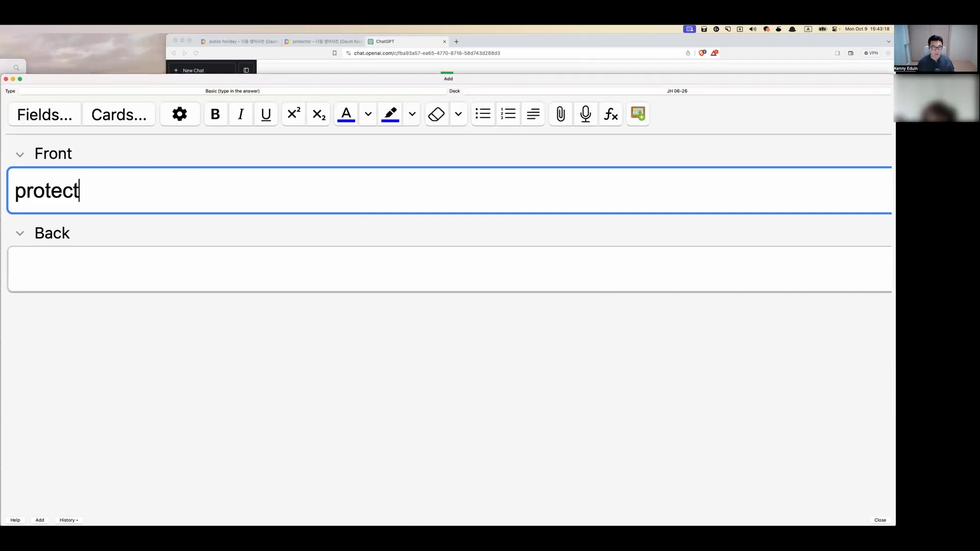
pyautogui.press('F5')
pyautogui.press('Return')
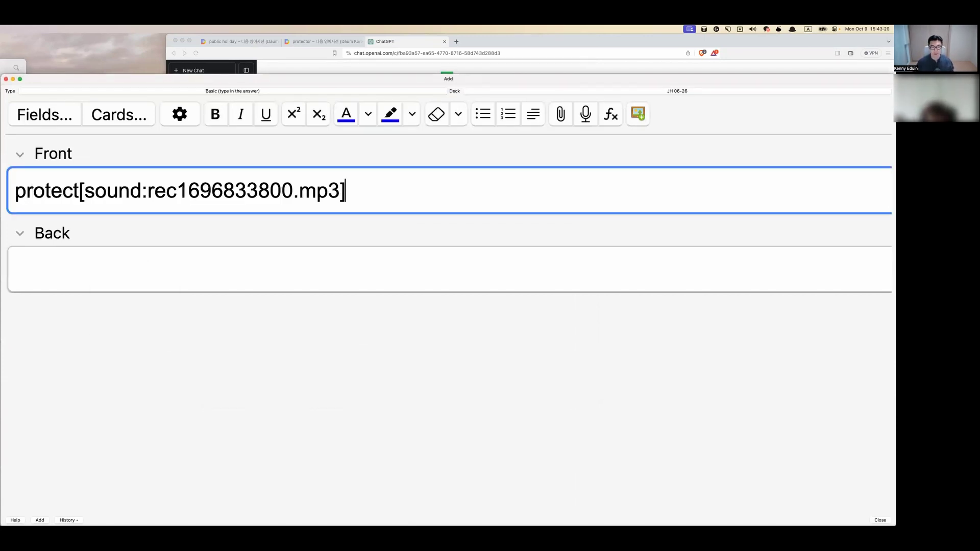
# - Change the note type to Basic (and reversed card) and add the protect note with "~을 보호하다" on the back
pyautogui.press('super+n')
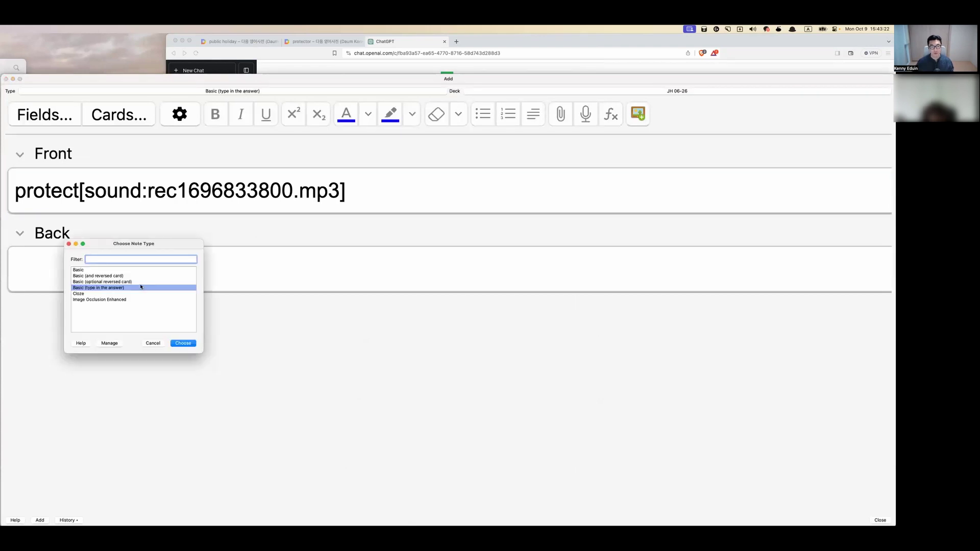
pyautogui.doubleClick(115, 276)
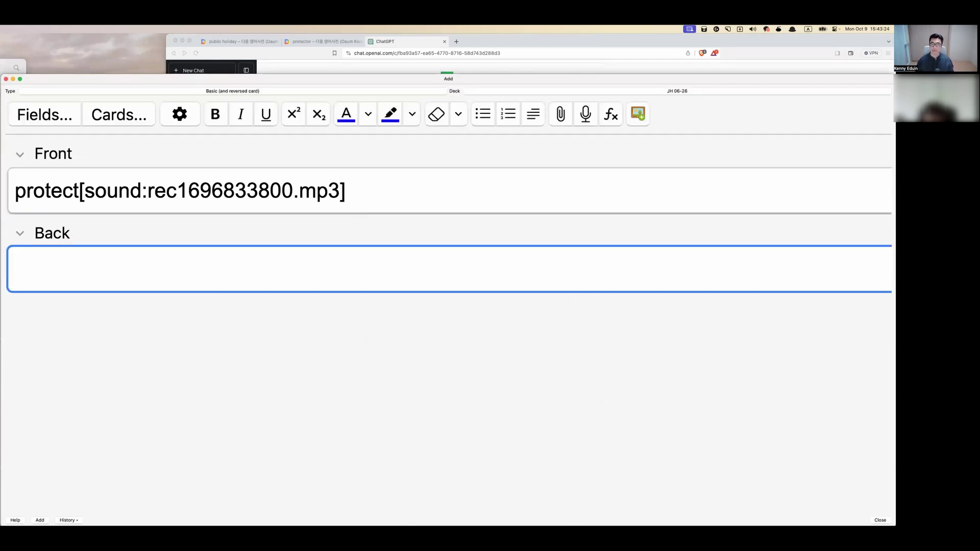
pyautogui.write('~을 보호')
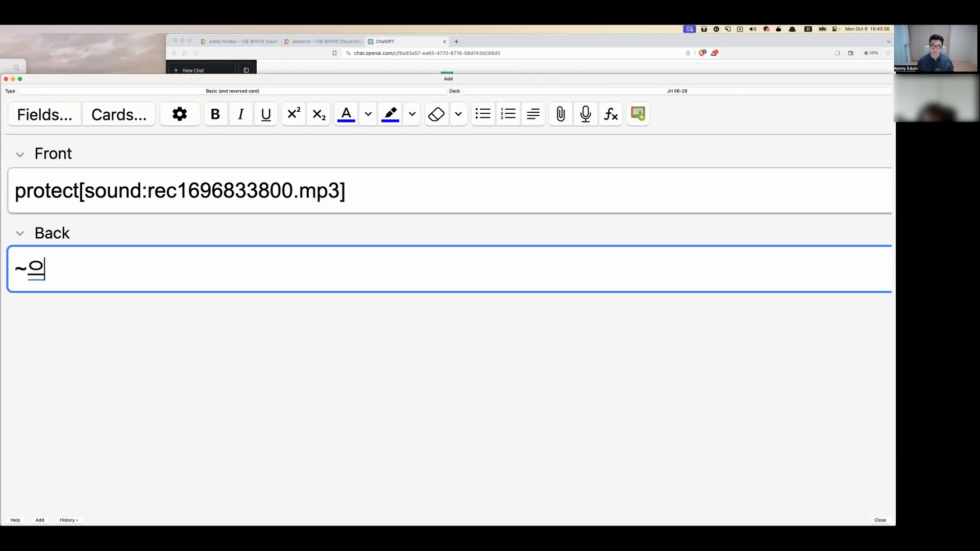
pyautogui.write('하다')
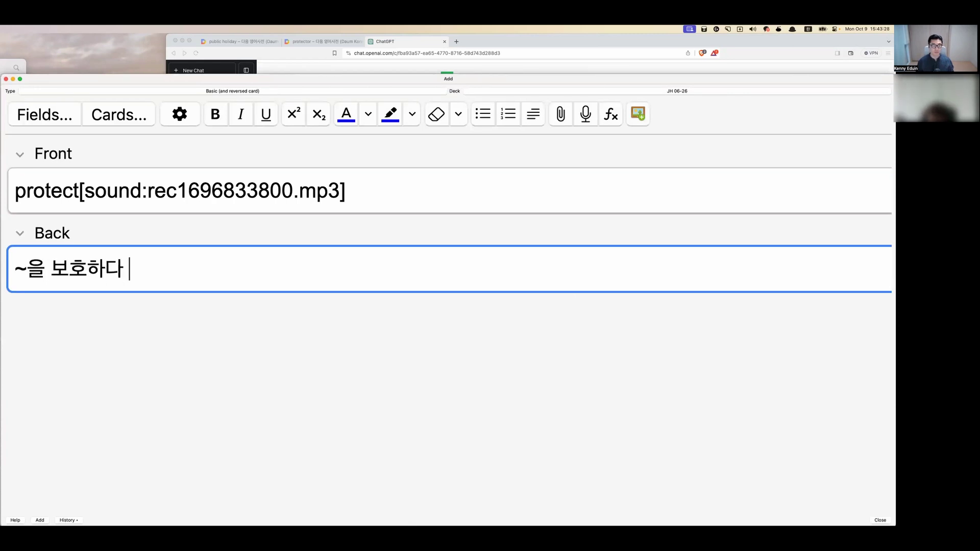
pyautogui.press('BackSpace')
pyautogui.press('super+Return')
# - Enter "protector" on the front of the next note and attach a voice recording after it
pyautogui.write('prote')
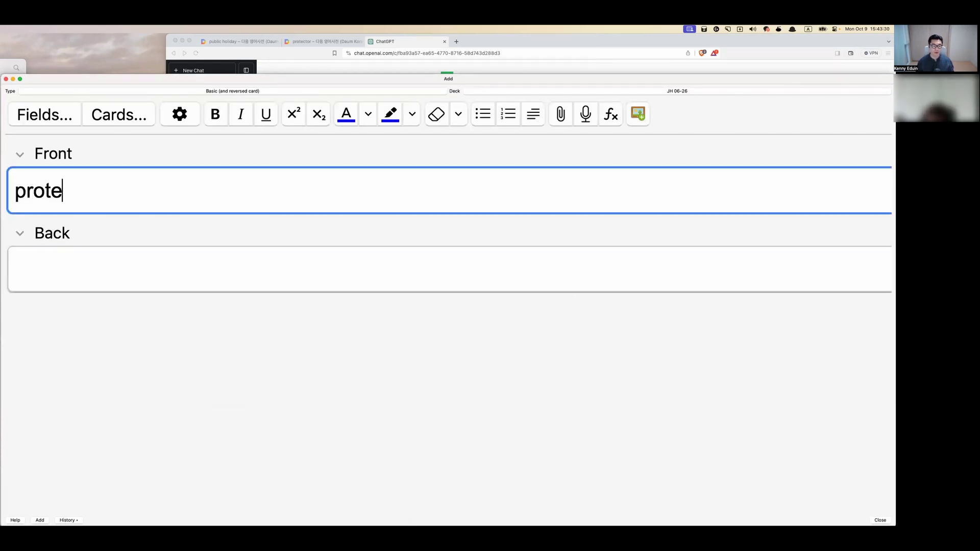
pyautogui.write('ctor')
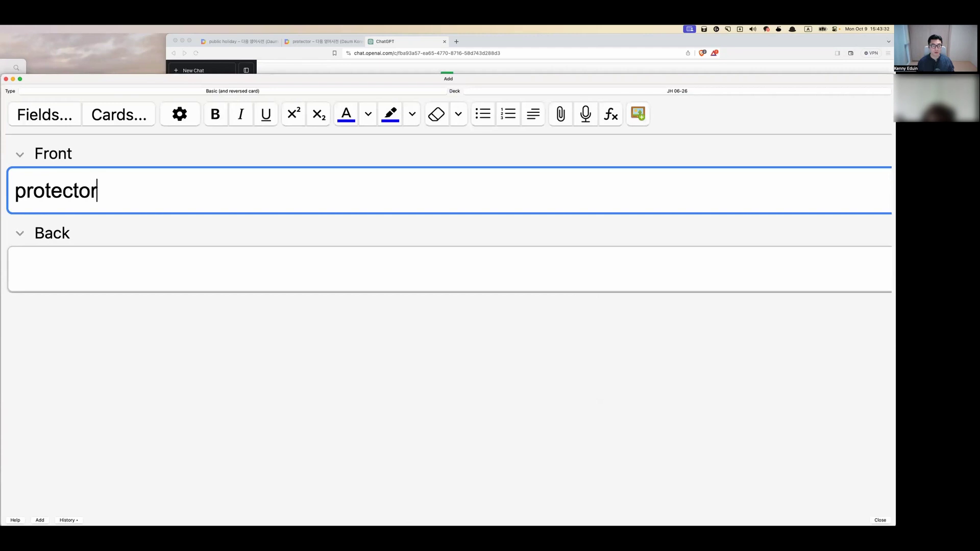
pyautogui.press('F5')
pyautogui.press('Return')
# - Enter "1. 보호하는사람 2. 보호하는것" on the back of the protector note and add it to the deck
pyautogui.press('Tab')
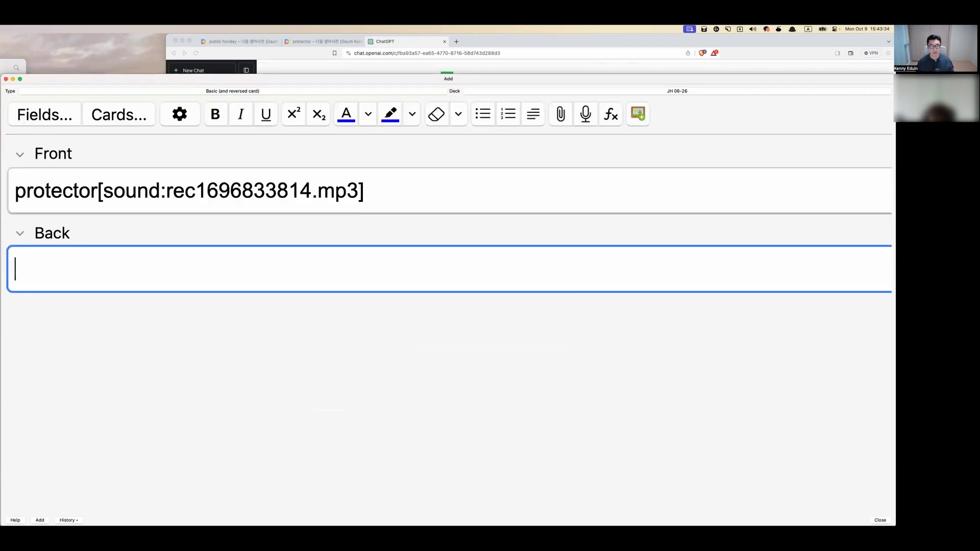
pyautogui.write('1. 보호하는사람 2. ')
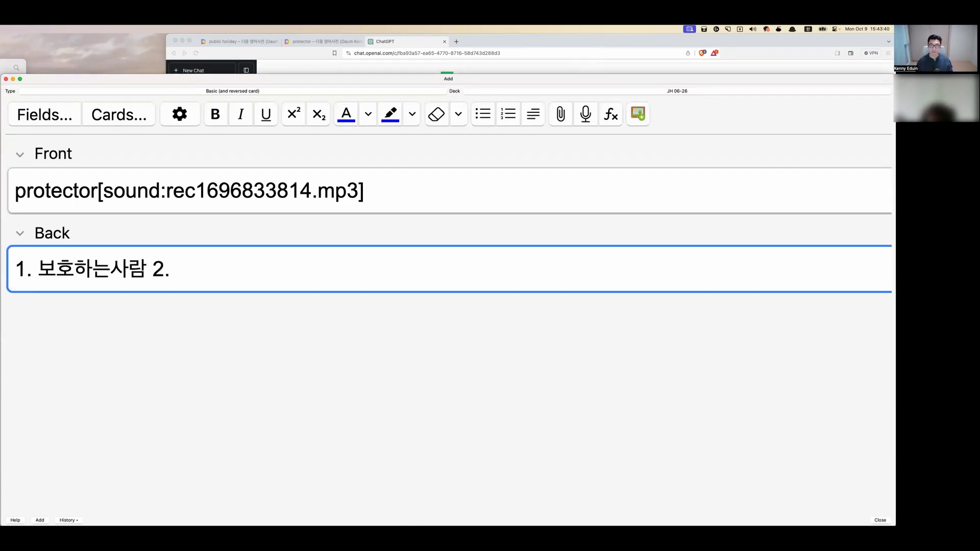
pyautogui.write('봏')
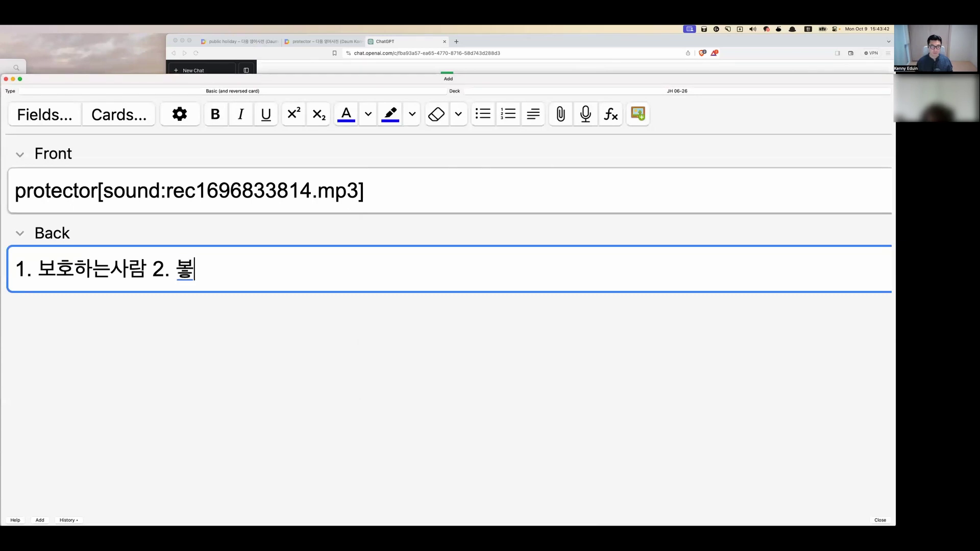
pyautogui.write('호하는것')
pyautogui.press('super+Return')
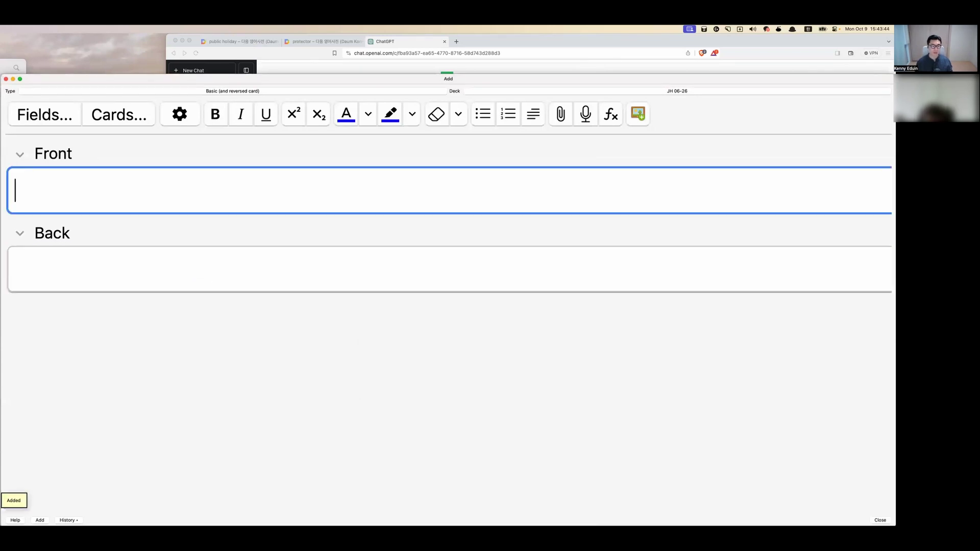
# - Enter "screen protector" on the front of the next note and attach a voice recording after it
pyautogui.hotkey('ctrl', 'space')
pyautogui.write('sc')
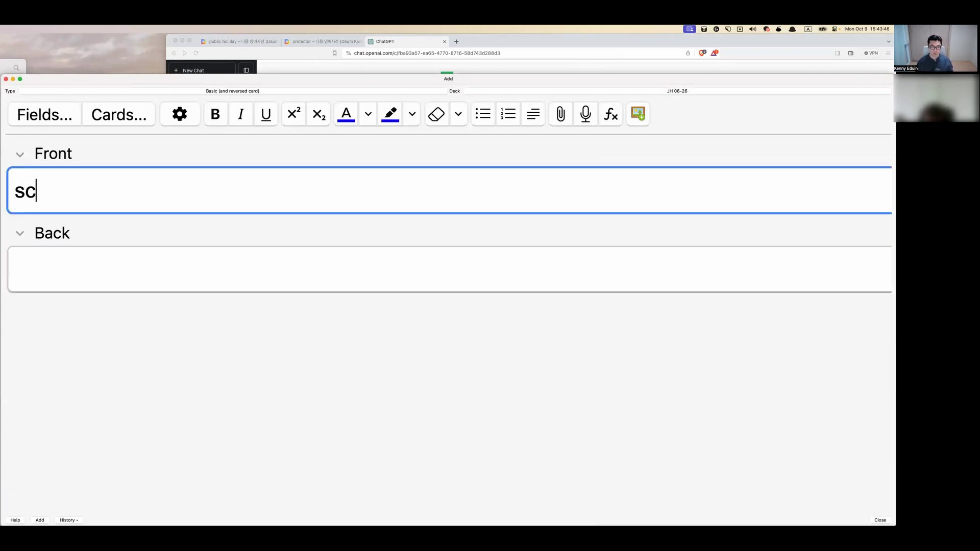
pyautogui.write('reen prot')
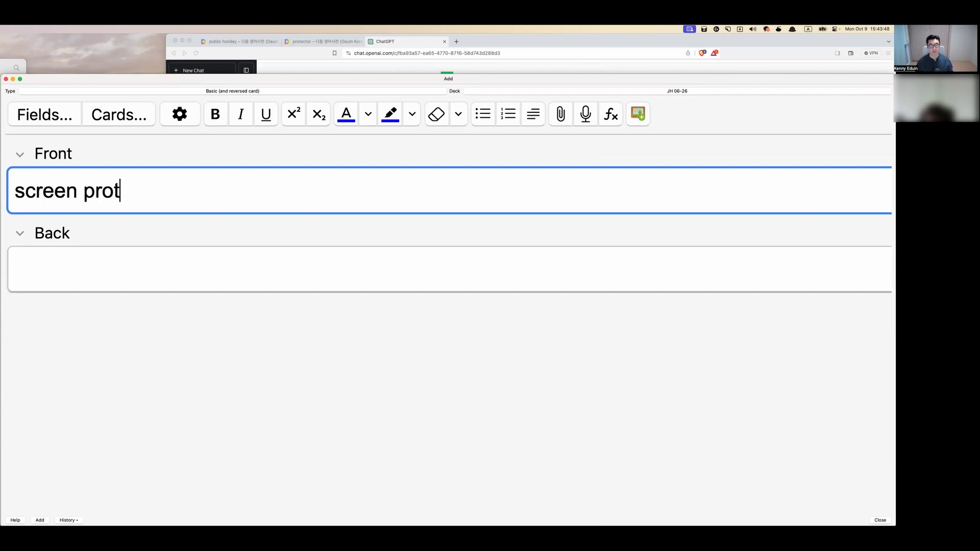
pyautogui.write('ect')
pyautogui.press('BackSpace')
pyautogui.write('ctor')
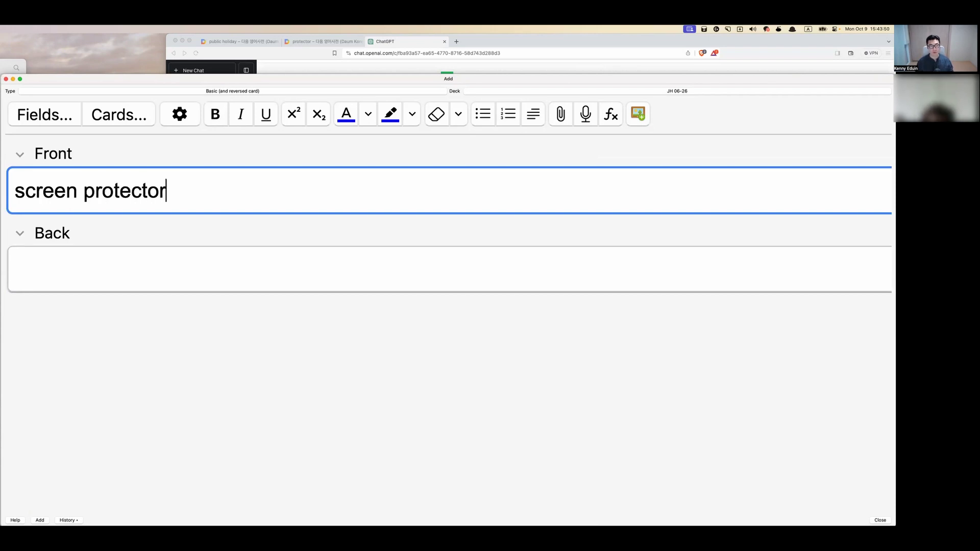
pyautogui.press('F5')
pyautogui.press('Return')
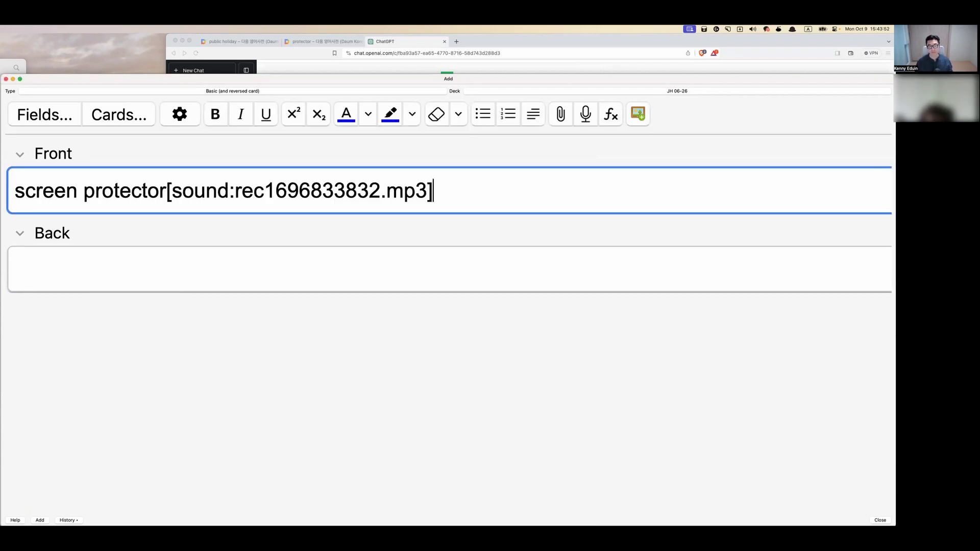
pyautogui.press('Tab')
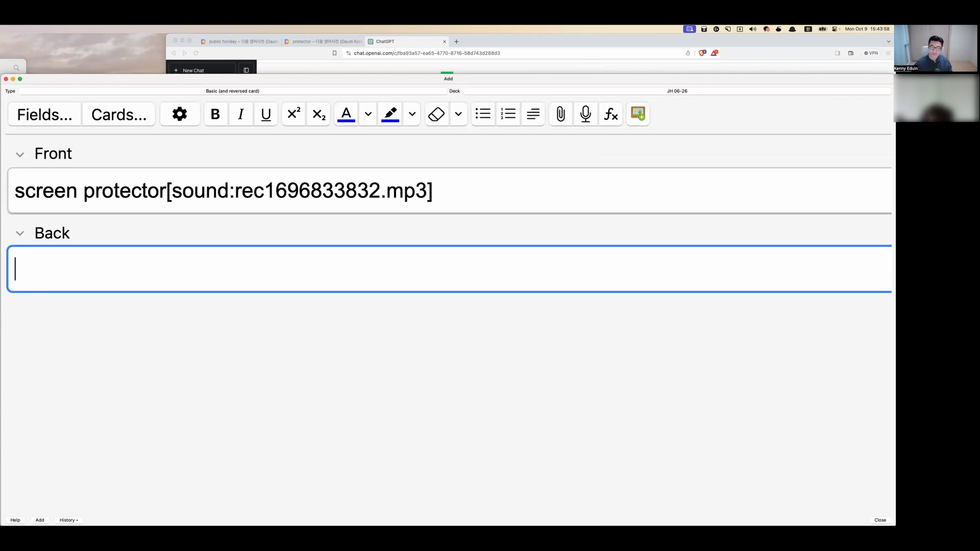
# - Search Google Images for "screen protector" through the Alfred launcher to see what the term depicts
pyautogui.hotkey('alt', 'space')
pyautogui.write('ㄷ')
pyautogui.press('BackSpace')
pyautogui.hotkey('ctrl', 'space')
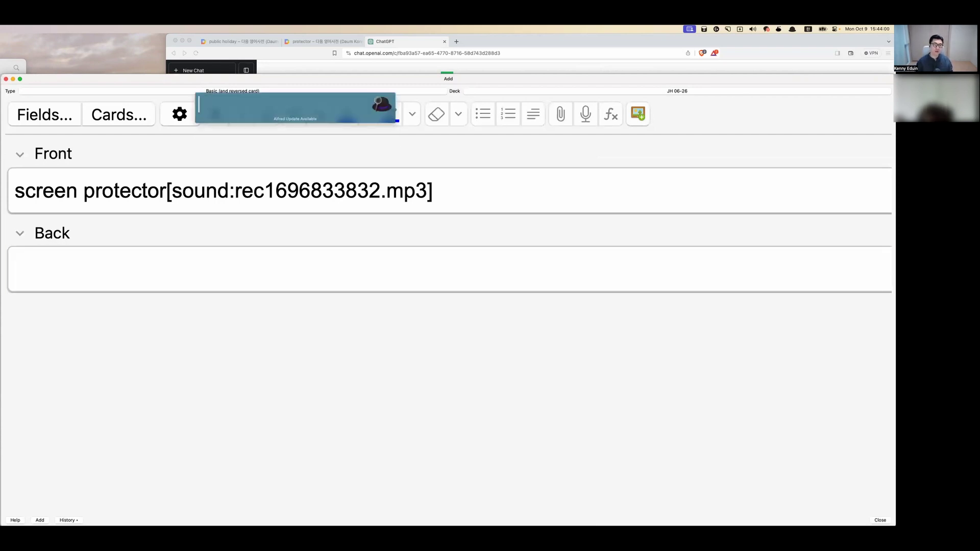
pyautogui.write('img scr')
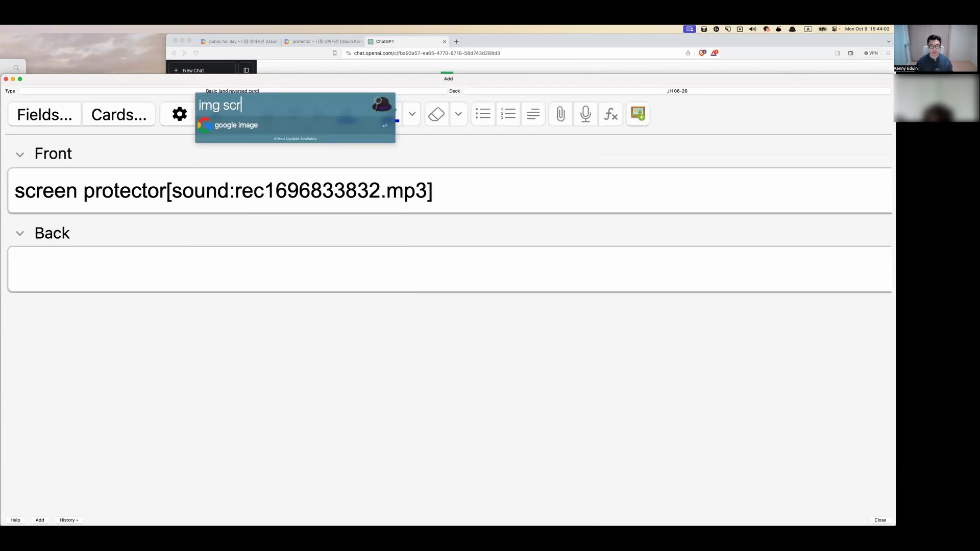
pyautogui.write('een protector')
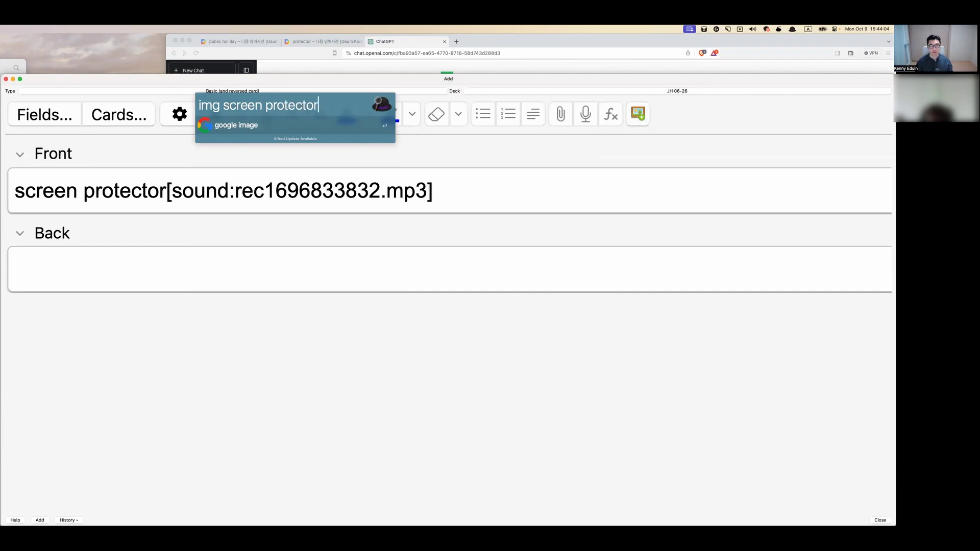
pyautogui.press('Return')
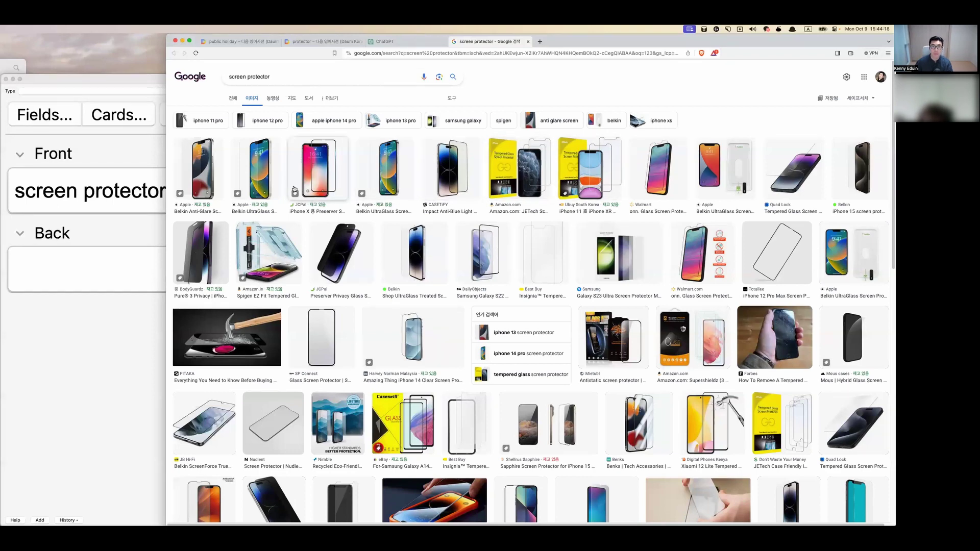
# - Return to the Anki note, enter "화면보호기" on the back and add it to the deck
pyautogui.click(148, 265)
pyautogui.write('ㅎ')
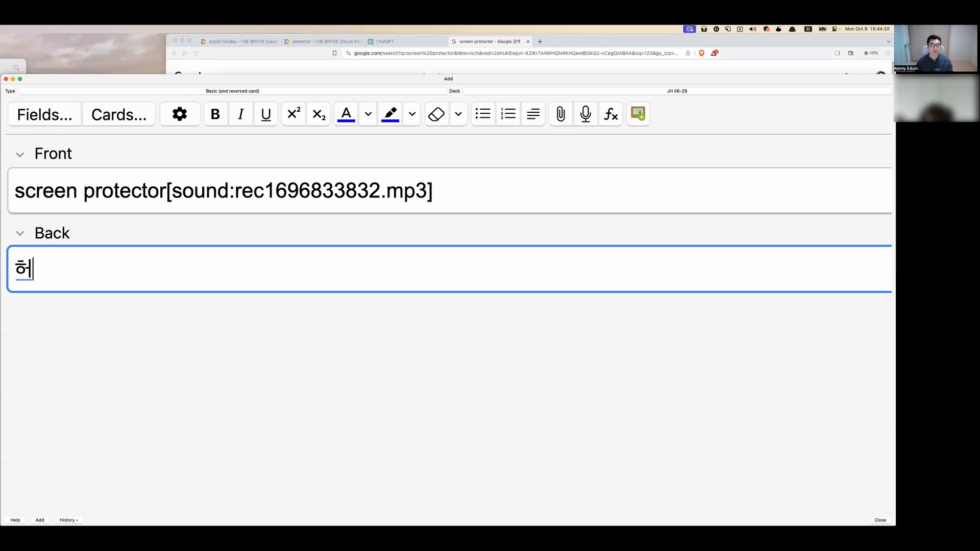
pyautogui.press('BackSpace')
pyautogui.write('화면ㅂ보호기')
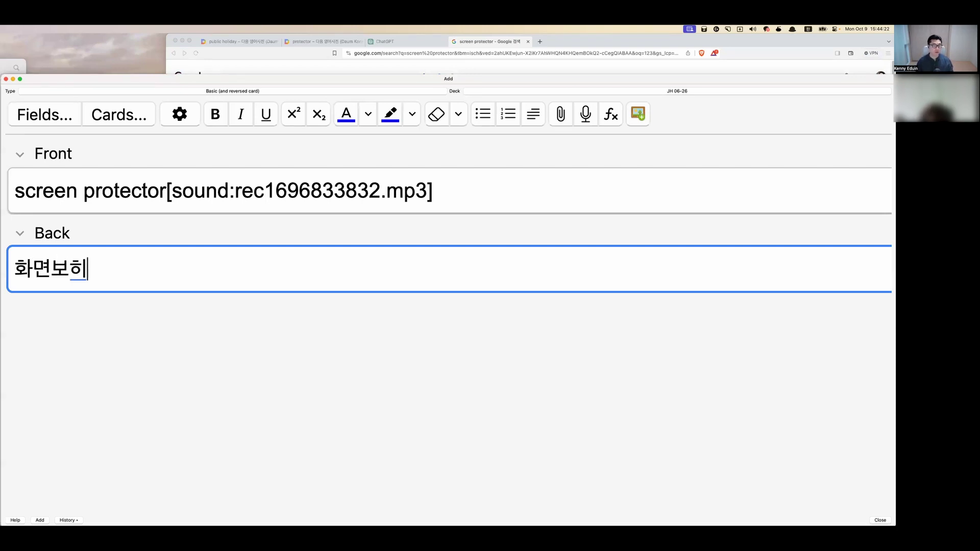
pyautogui.press('super+Return')
pyautogui.hotkey('ctrl', 'space')
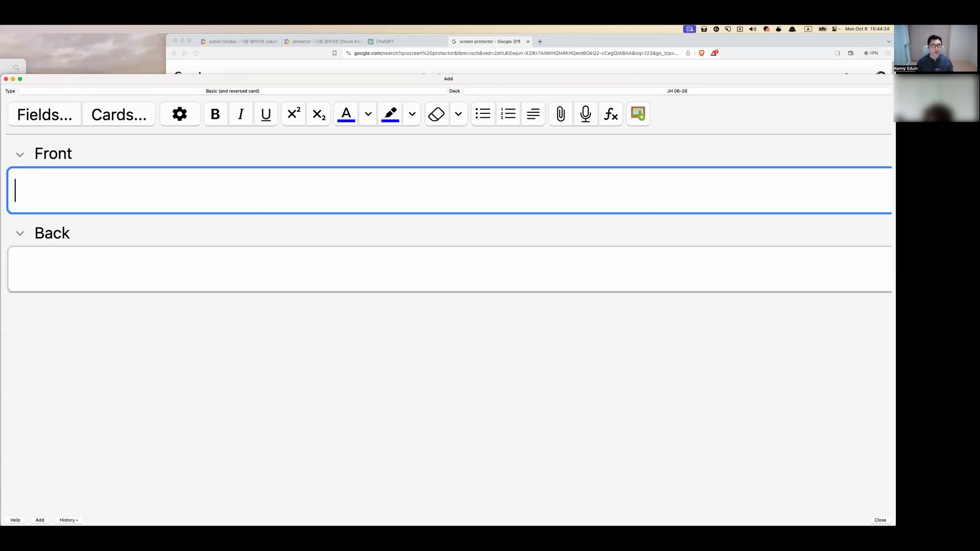
# - Enter "curious" on the front of the next note and attach a voice recording after it
pyautogui.write('curious')
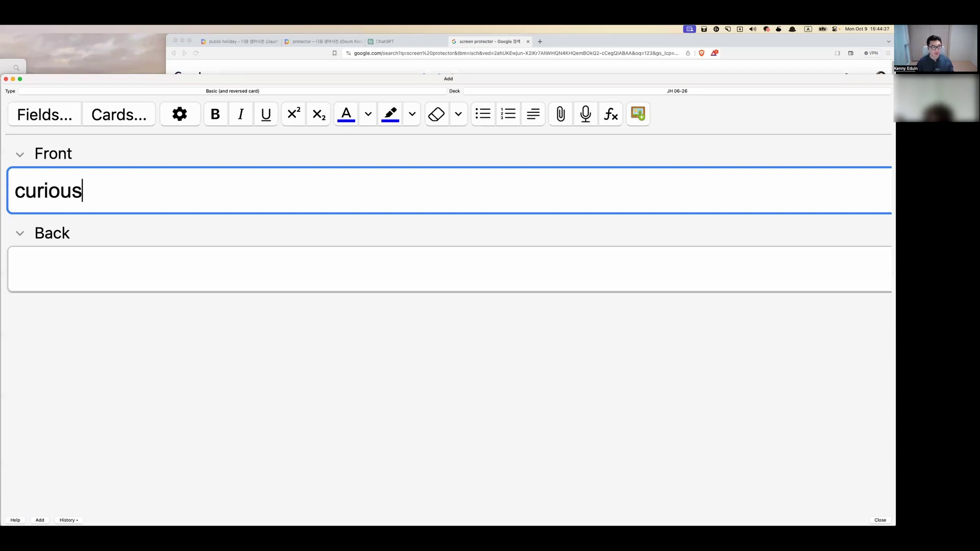
pyautogui.press('F5')
pyautogui.press('Return')
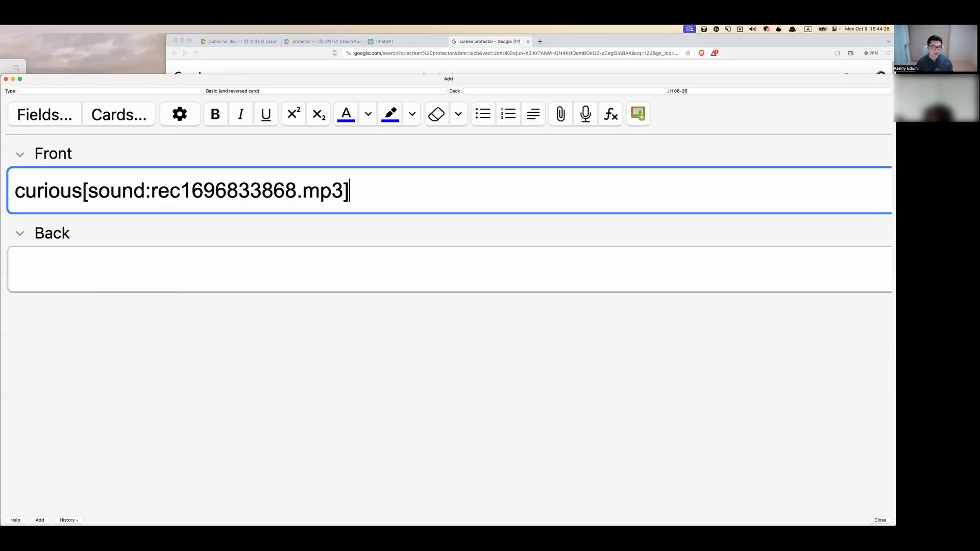
# - Enter "호기심많은" on the back of the curious note and add it to the deck
pyautogui.press('Tab')
pyautogui.hotkey('ctrl', 'space')
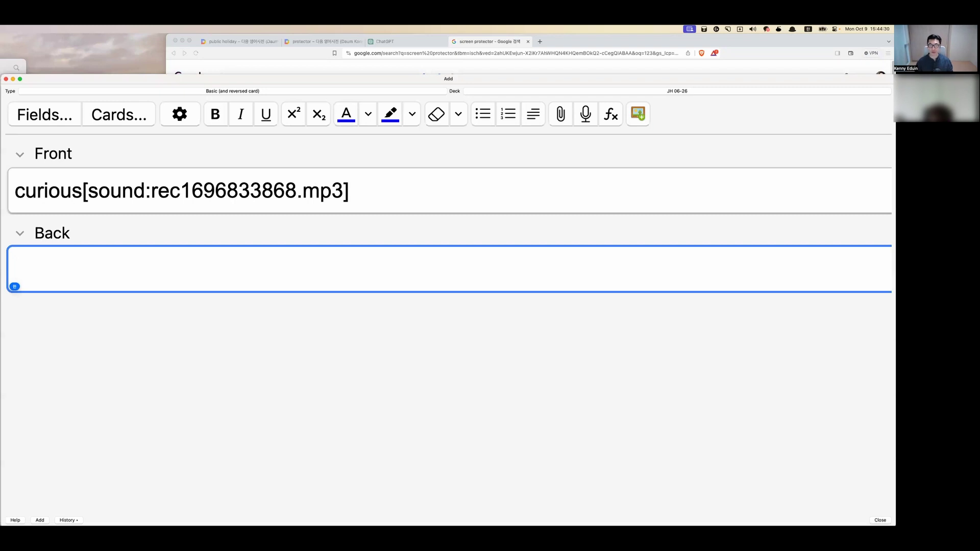
pyautogui.write('호')
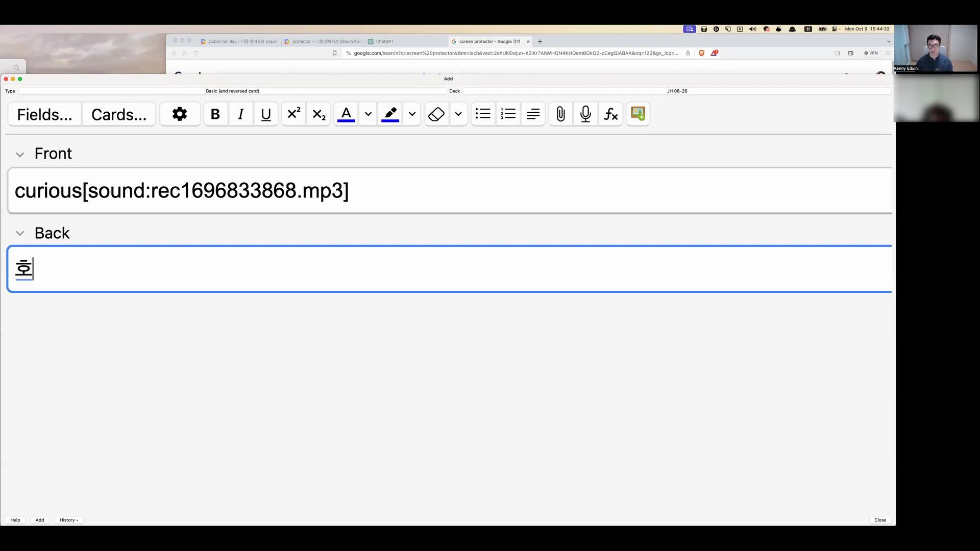
pyautogui.write('기심만ㅎ은')
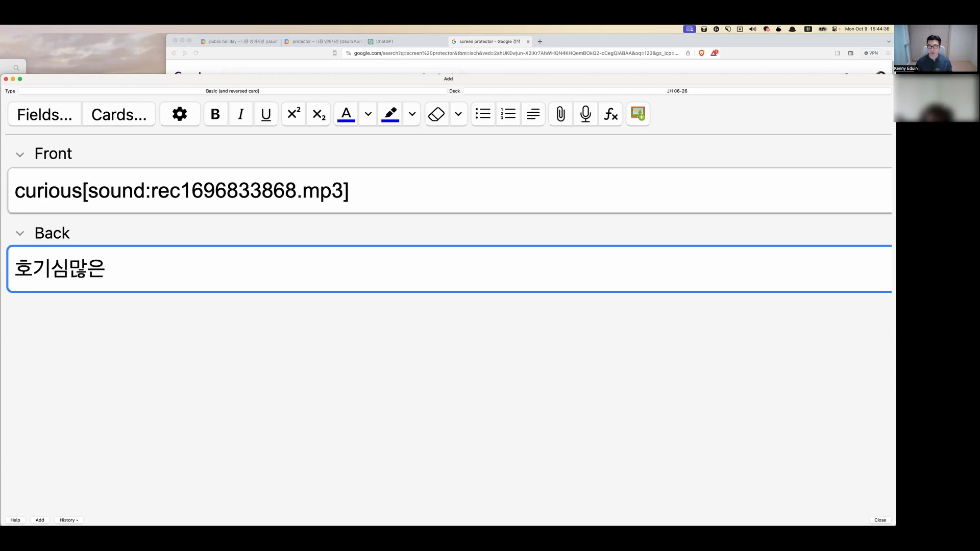
pyautogui.press('super+Return')
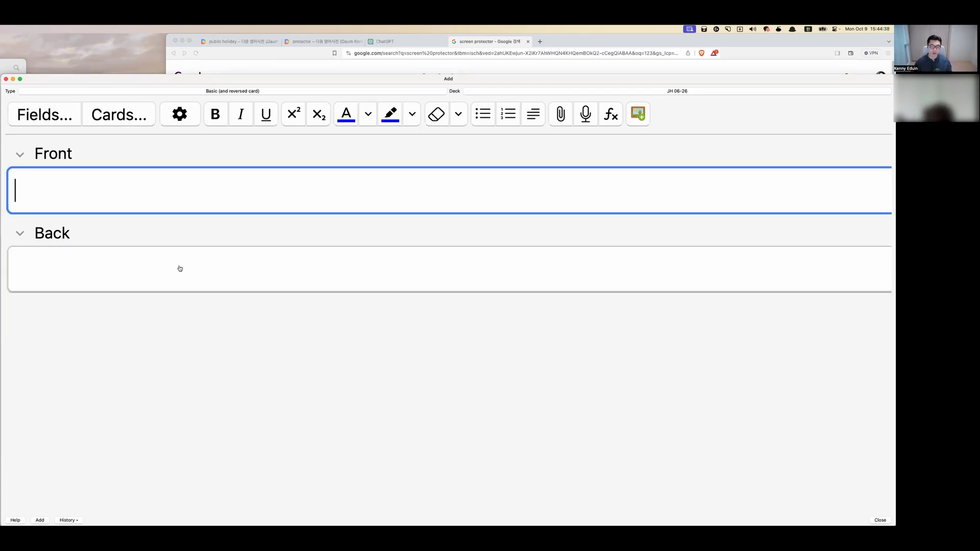
# - Switch to the browser's ChatGPT story and the With JH board to review the opening sentence for more vocabulary
pyautogui.press('super+Tab')
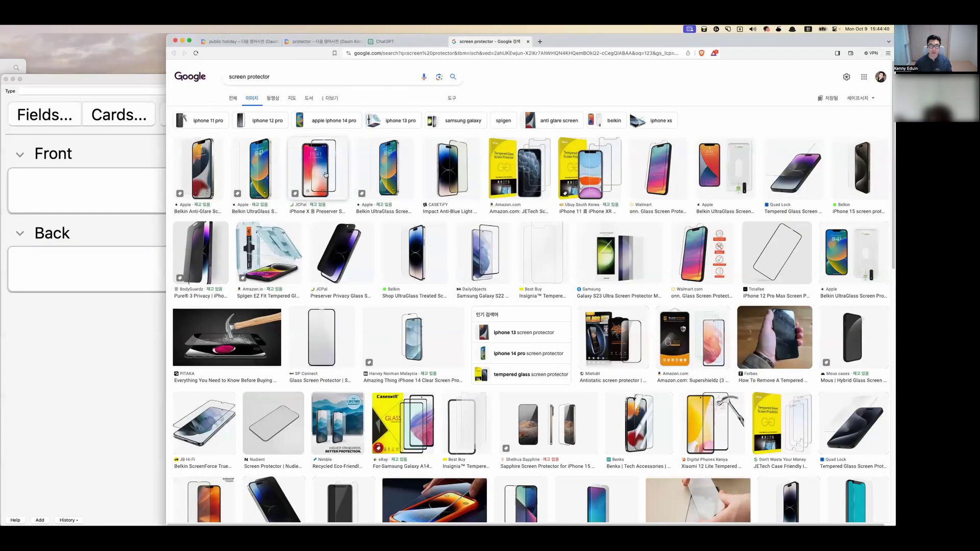
pyautogui.hotkey('ctrl', 'shift', 'Tab')
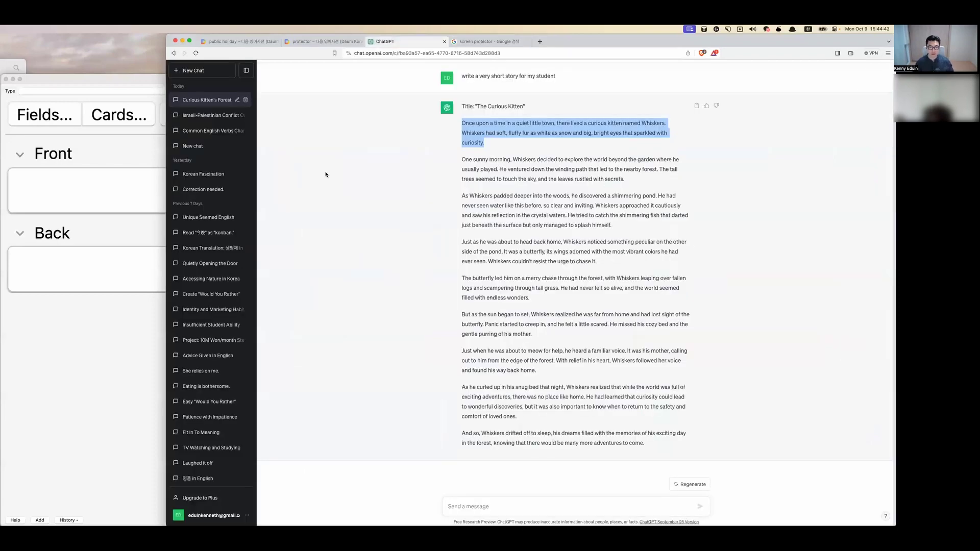
pyautogui.hotkey('ctrl', 'shift', 'Tab')
pyautogui.hotkey('ctrl', 'Tab')
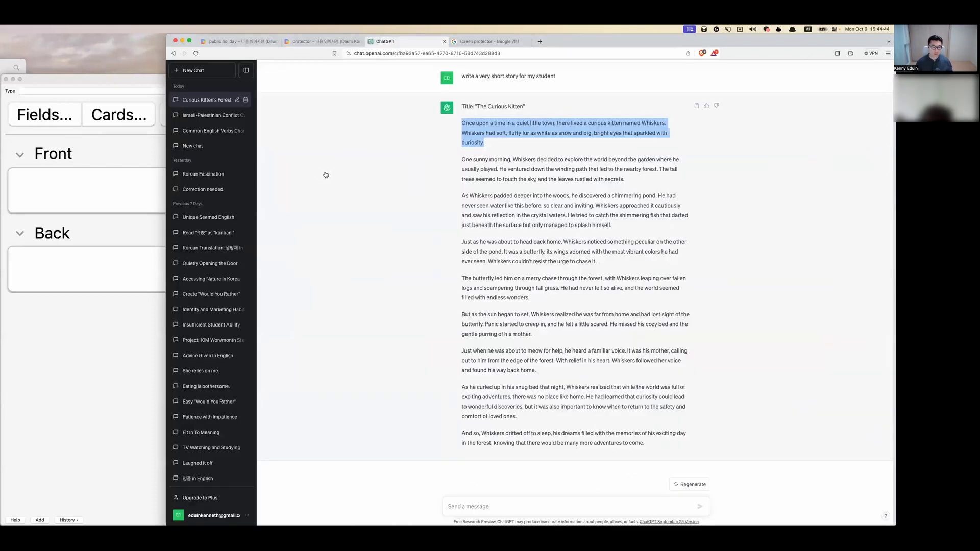
pyautogui.press('super+Tab')
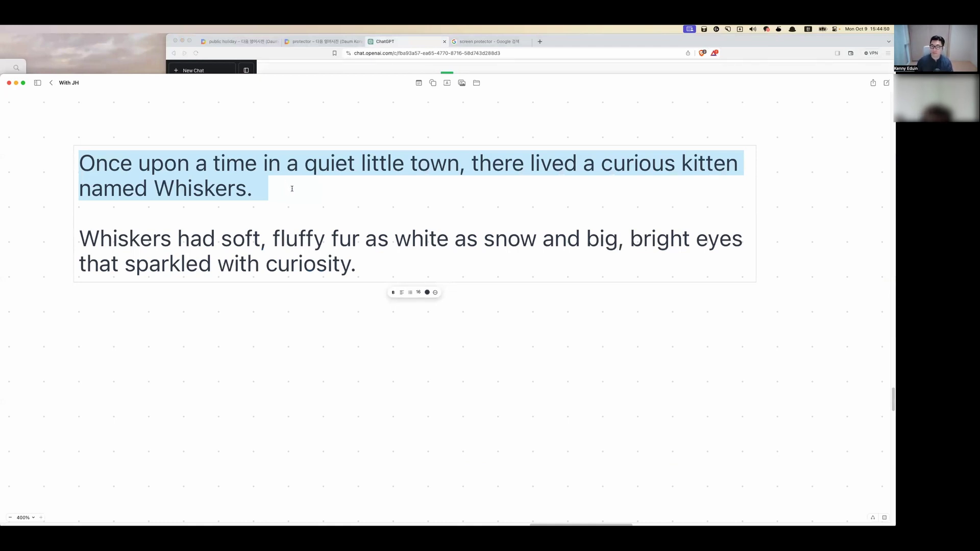
pyautogui.press('super+Tab')
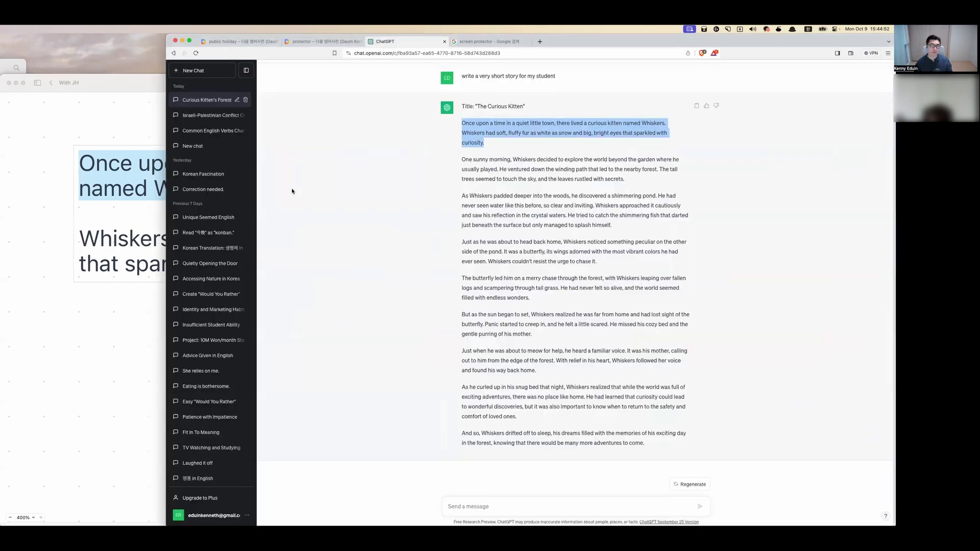
pyautogui.press('super+Tab')
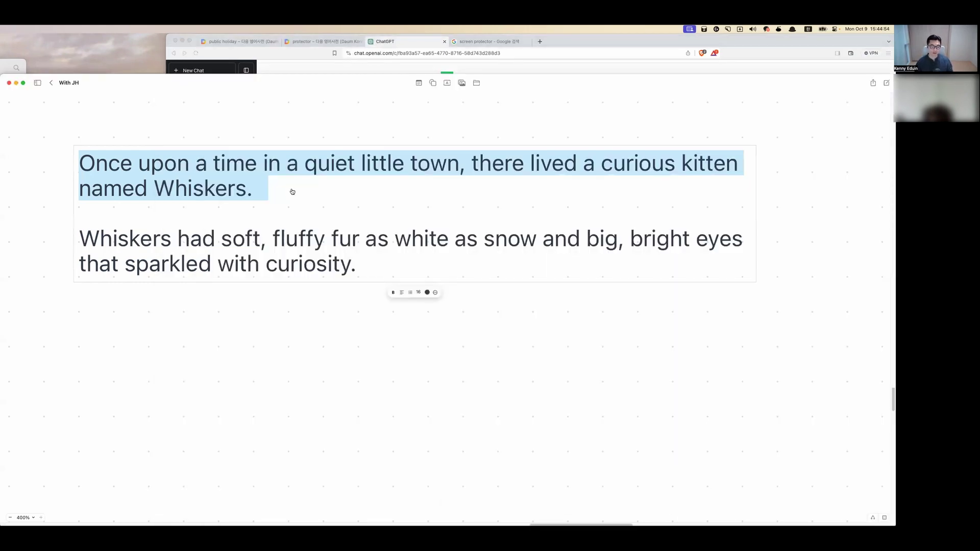
# - Return to Anki, enter "kitten" on the front of the new note and attach a voice recording after it
pyautogui.press('super+Tab')
pyautogui.write('k')
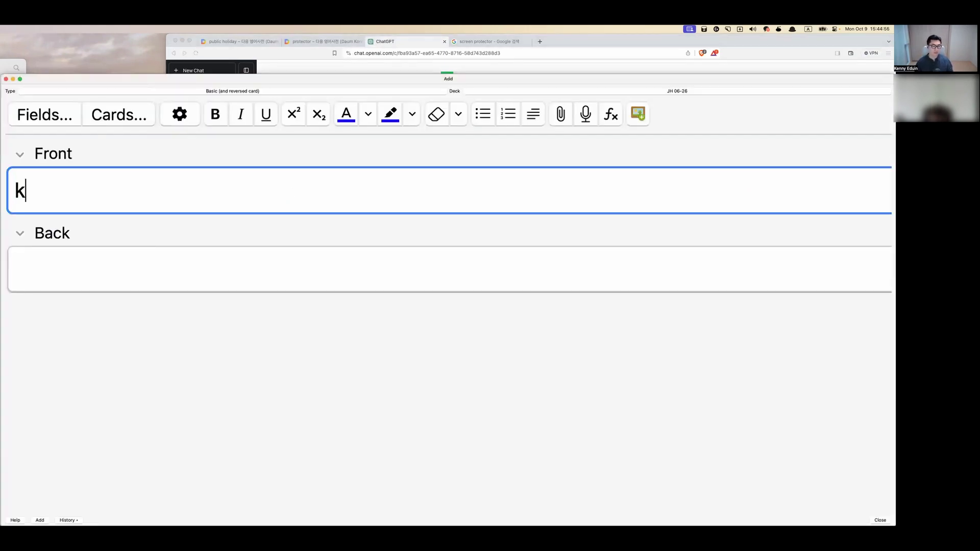
pyautogui.write('itten')
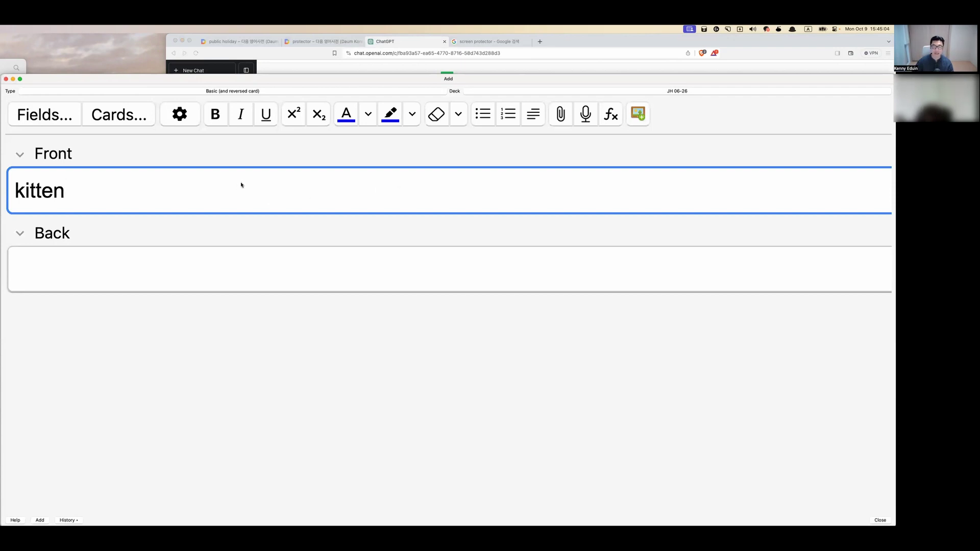
pyautogui.press('F5')
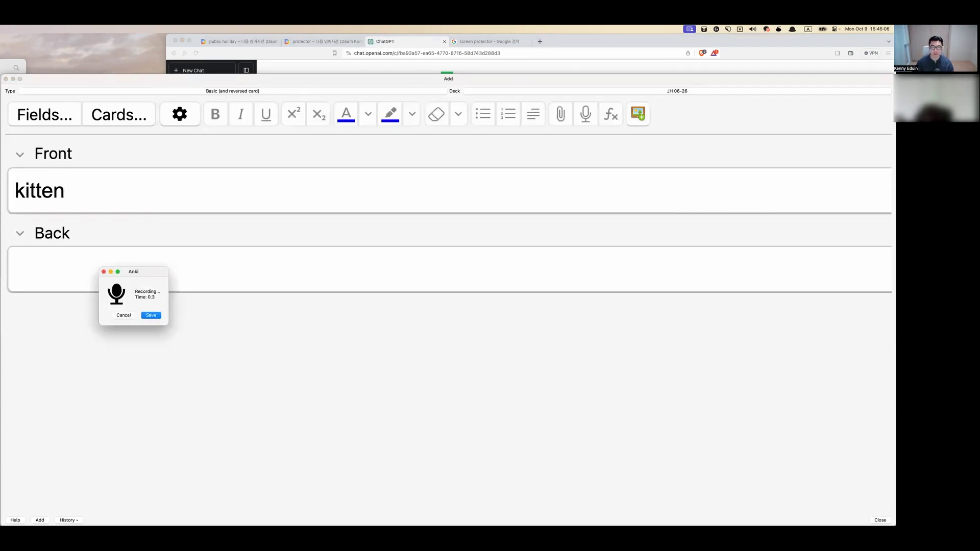
pyautogui.press('Return')
# - Enter "아기고양이" on the back of the kitten note and add it to the deck
pyautogui.press('Tab')
pyautogui.write('아')
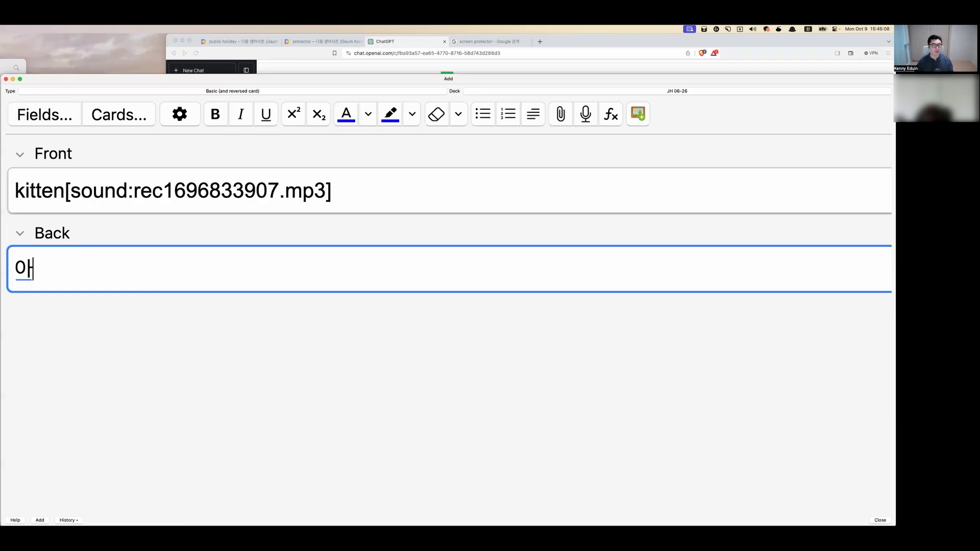
pyautogui.write('기고양이')
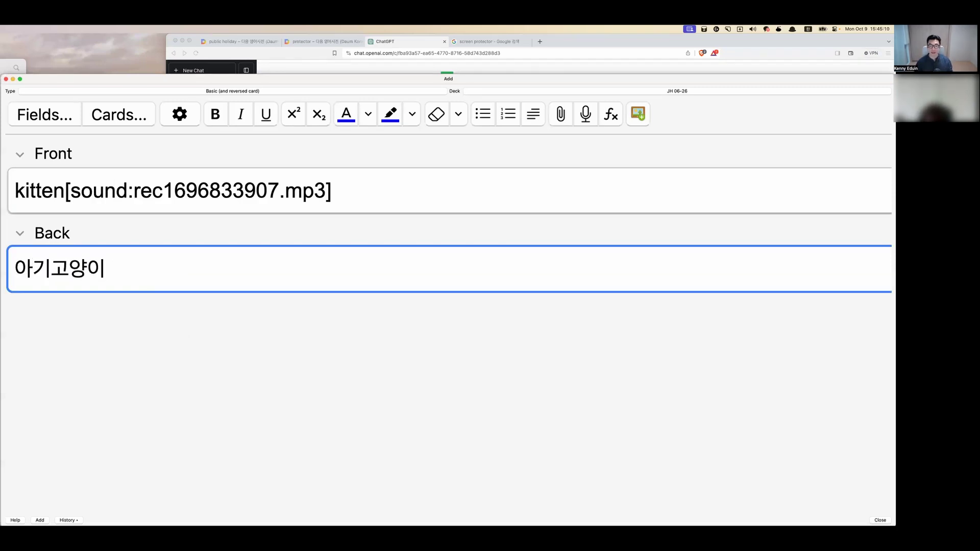
pyautogui.press('super+Return')
# - Highlight the second story sentence on the With JH board, return to Anki and enter "fluffy" on the new note's front
pyautogui.press('super+Tab')
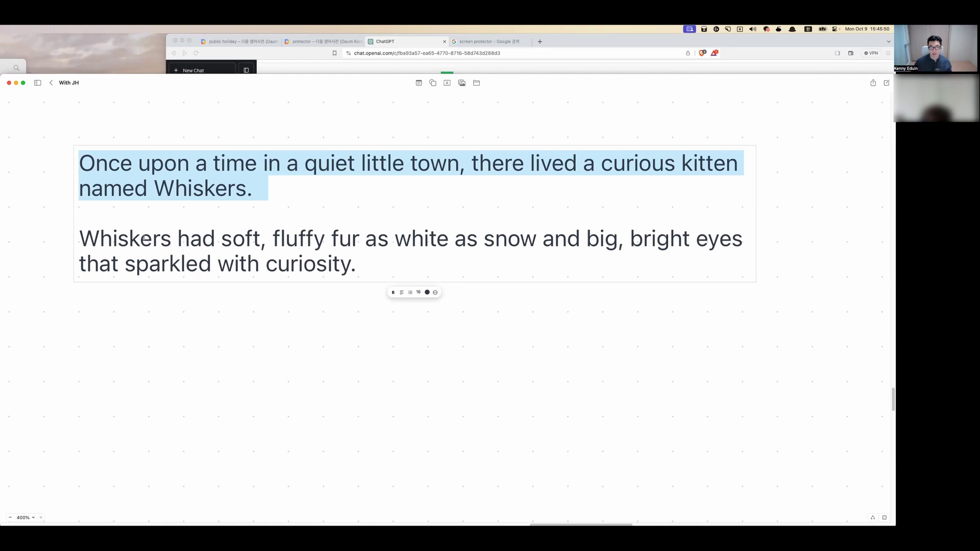
pyautogui.moveTo(80, 238); pyautogui.dragTo(365, 260)
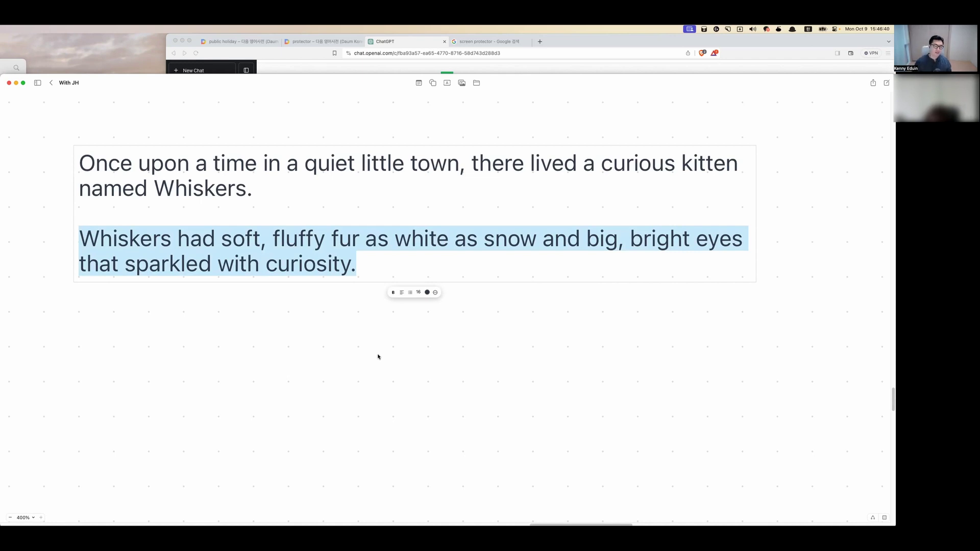
pyautogui.press('super+Tab')
pyautogui.write('fluffy')
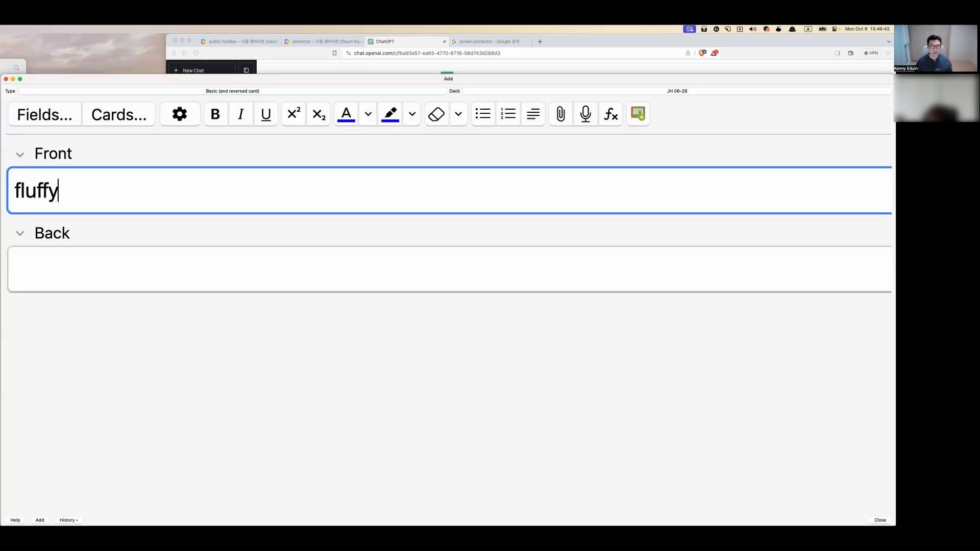
# - Search Google Images for "fluffy" through the Alfred launcher and browse the pictures to illustrate the word
pyautogui.hotkey('alt', 'space')
pyautogui.write('img')
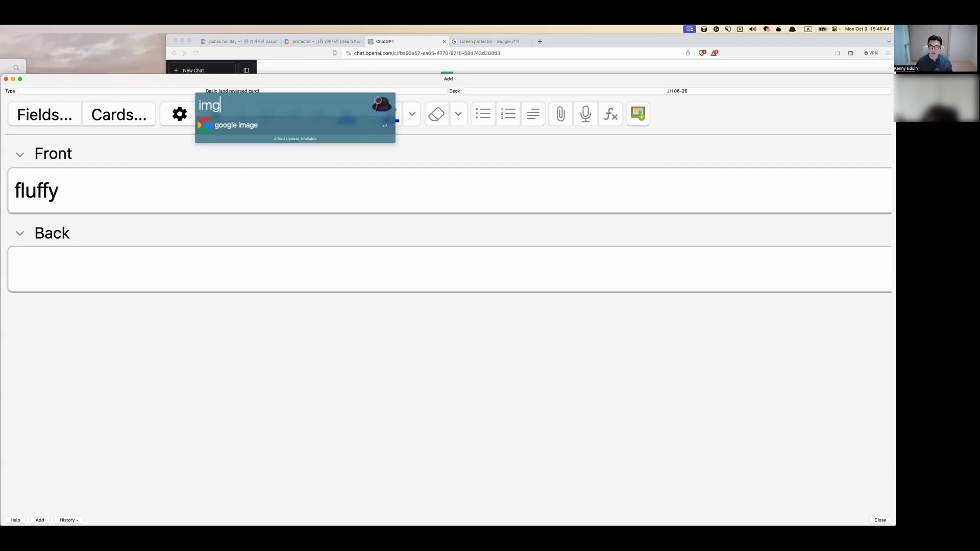
pyautogui.write(' fluffy')
pyautogui.press('Return')
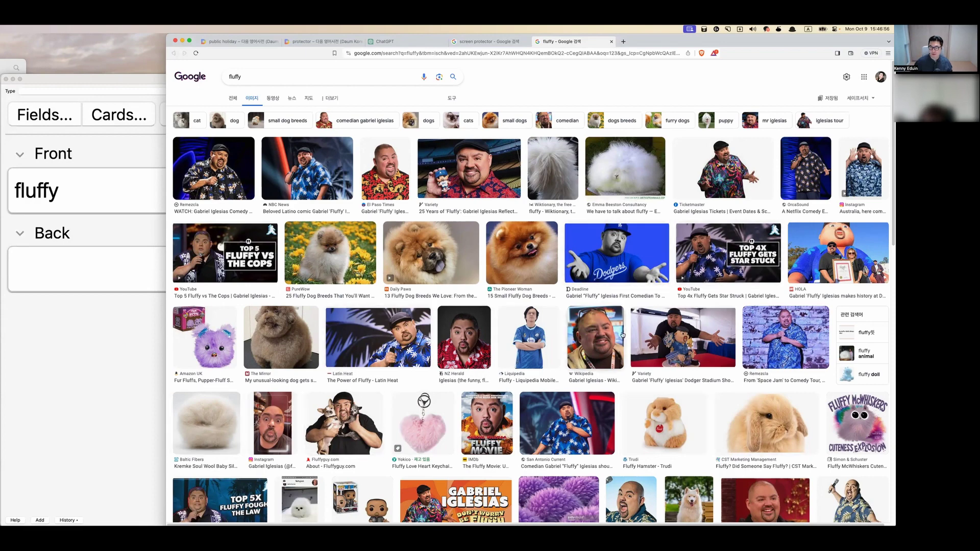
pyautogui.scroll(-3, 689, 388)
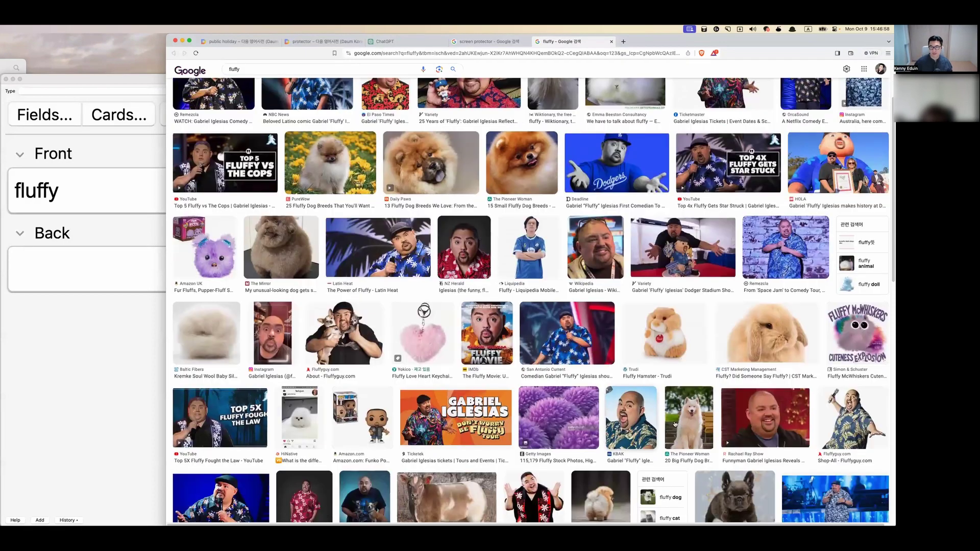
pyautogui.scroll(3, 361, 393)
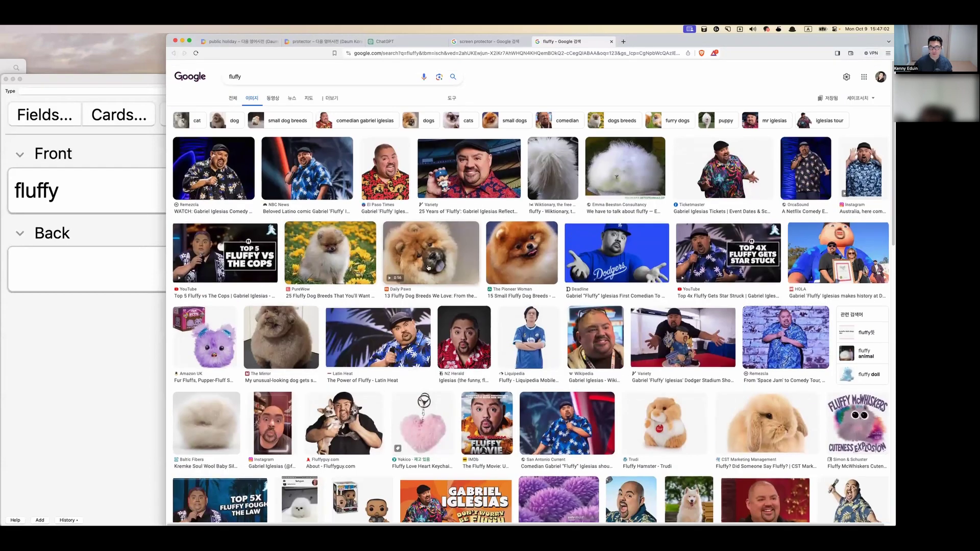
# - Look up "fluffy" in the Daum English dictionary through the Alfred launcher and enlarge its Korean definitions
pyautogui.hotkey('alt', 'space')
pyautogui.write('ed f')
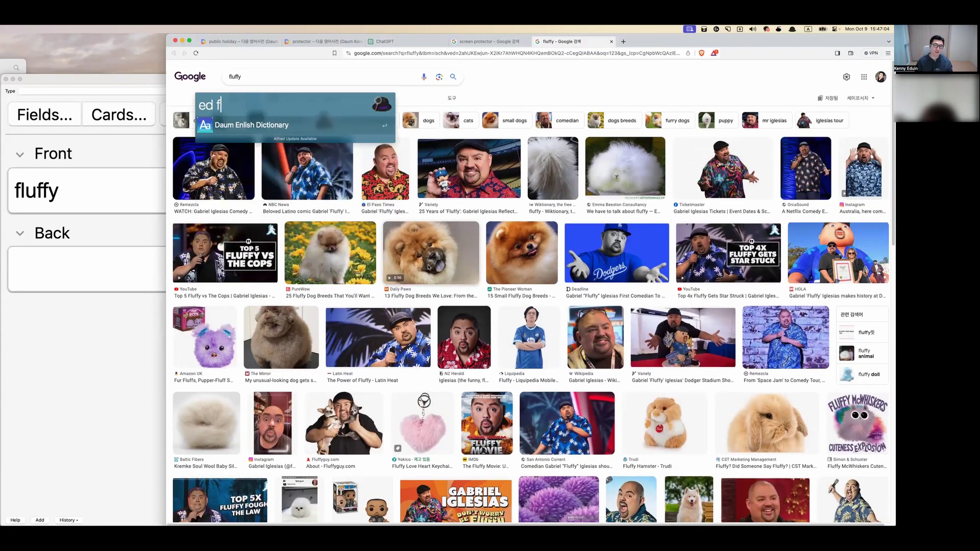
pyautogui.write('luffy')
pyautogui.press('Return')
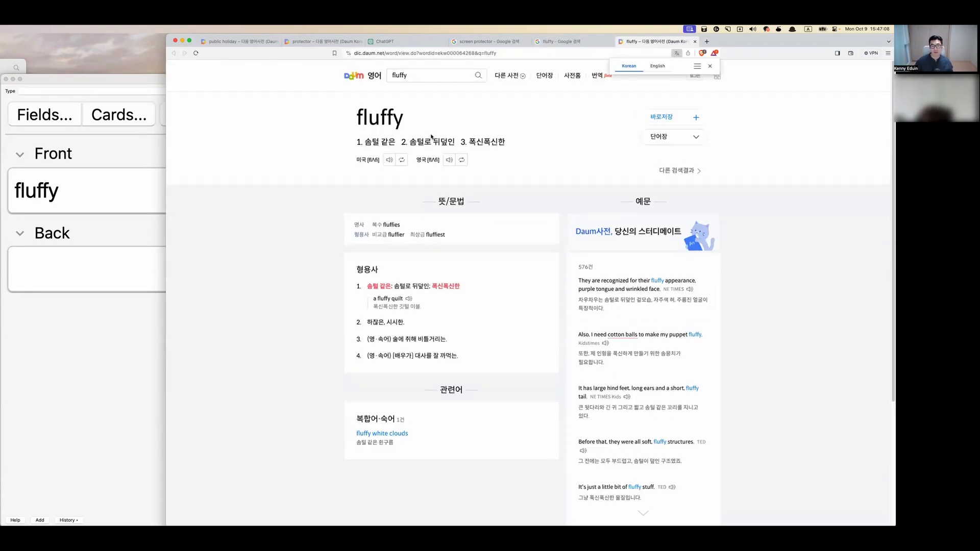
pyautogui.scroll(5, 377, 151)
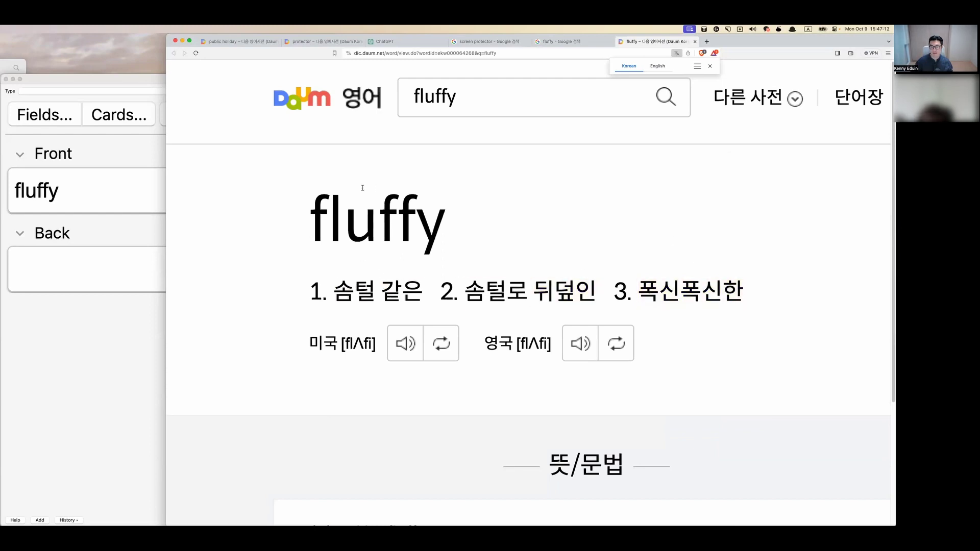
# - Return to the Anki note and attach a voice recording after "fluffy" on the front
pyautogui.click(133, 198)
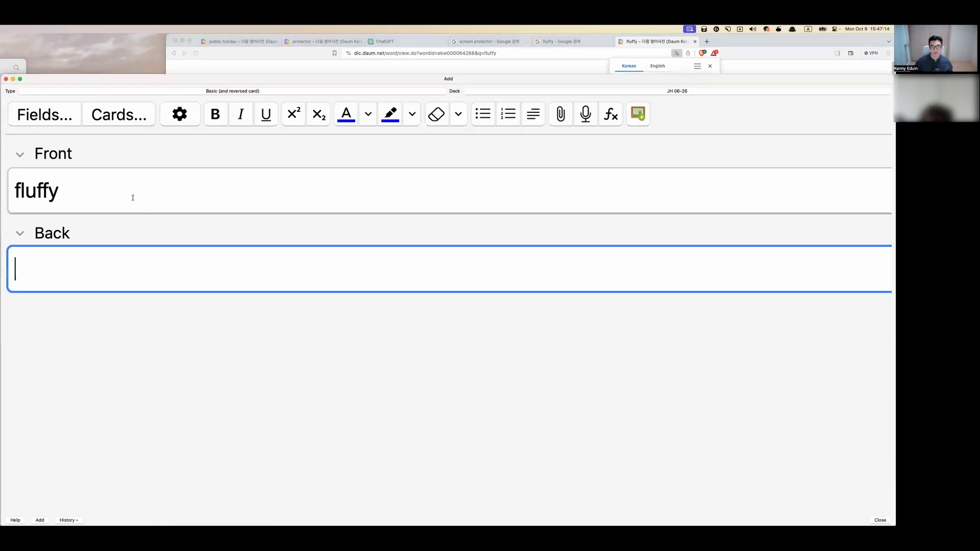
pyautogui.click(133, 198)
pyautogui.press('F5')
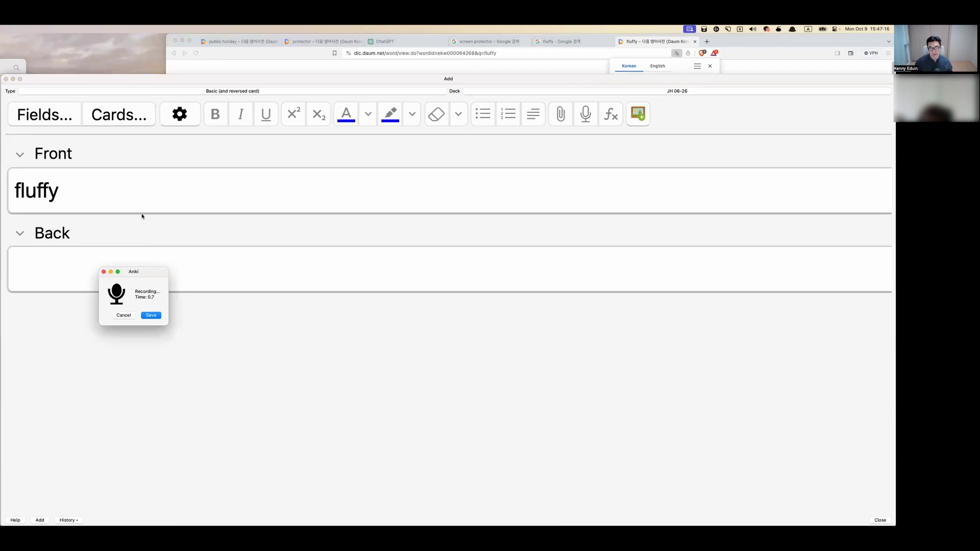
pyautogui.click(153, 315)
# - Enter "털로 뒤덮인" on the back of the fluffy note
pyautogui.click(166, 274)
pyautogui.hotkey('ctrl', 'space')
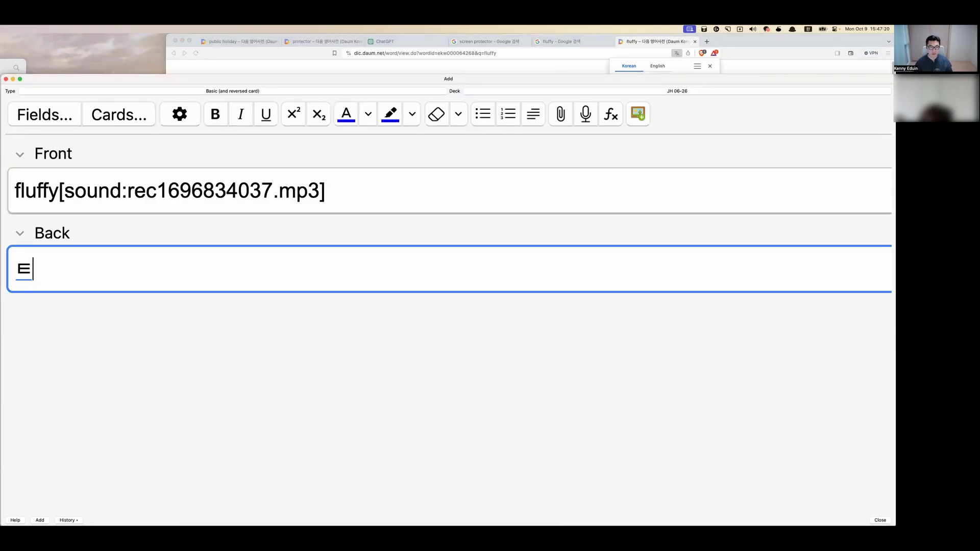
pyautogui.write('털로 된')
pyautogui.write('덮인')
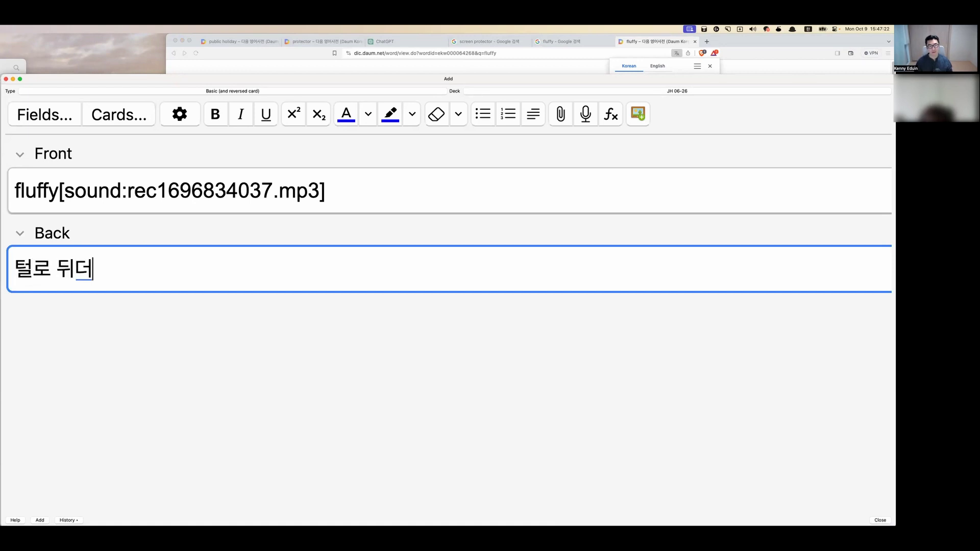
# - Replace the sound tag after "fluffy" on the front with a new voice recording
pyautogui.click(58, 192)
pyautogui.hotkey('shift', 'Right')
pyautogui.hotkey('shift', 'Right')
pyautogui.hotkey('shift', 'Right')
pyautogui.hotkey('shift', 'Right')
pyautogui.hotkey('shift', 'Right')
pyautogui.hotkey('shift', 'Right')
pyautogui.hotkey('shift', 'Right')
pyautogui.hotkey('shift', 'Right')
pyautogui.hotkey('shift', 'Right')
pyautogui.hotkey('shift', 'Right')
pyautogui.hotkey('shift', 'Right')
pyautogui.hotkey('shift', 'Right')
pyautogui.hotkey('shift', 'Right')
pyautogui.hotkey('shift', 'Right')
pyautogui.hotkey('shift', 'Right')
pyautogui.hotkey('shift', 'Right')
pyautogui.hotkey('shift', 'Right')
pyautogui.hotkey('shift', 'Right')
pyautogui.hotkey('shift', 'Right')
pyautogui.hotkey('shift', 'Right')
pyautogui.press('F5')
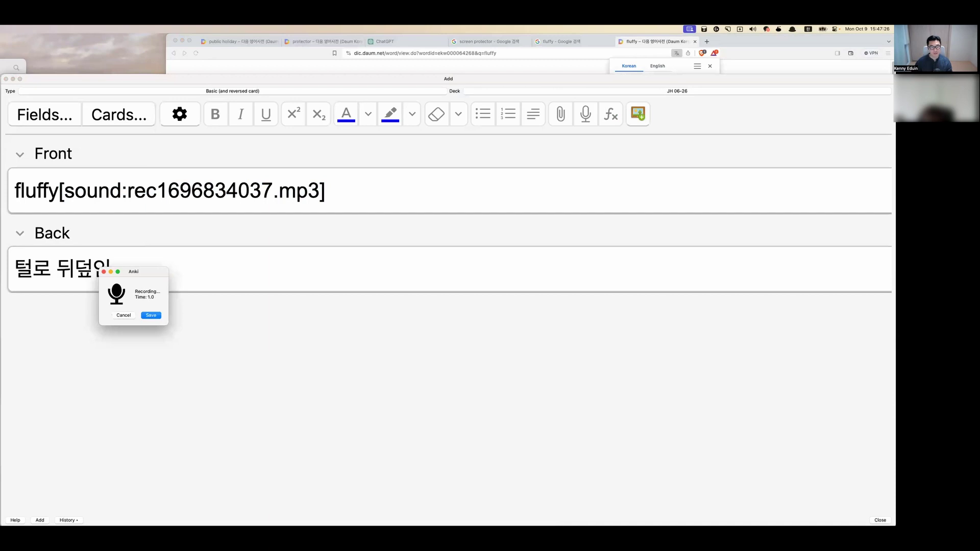
pyautogui.press('Return')
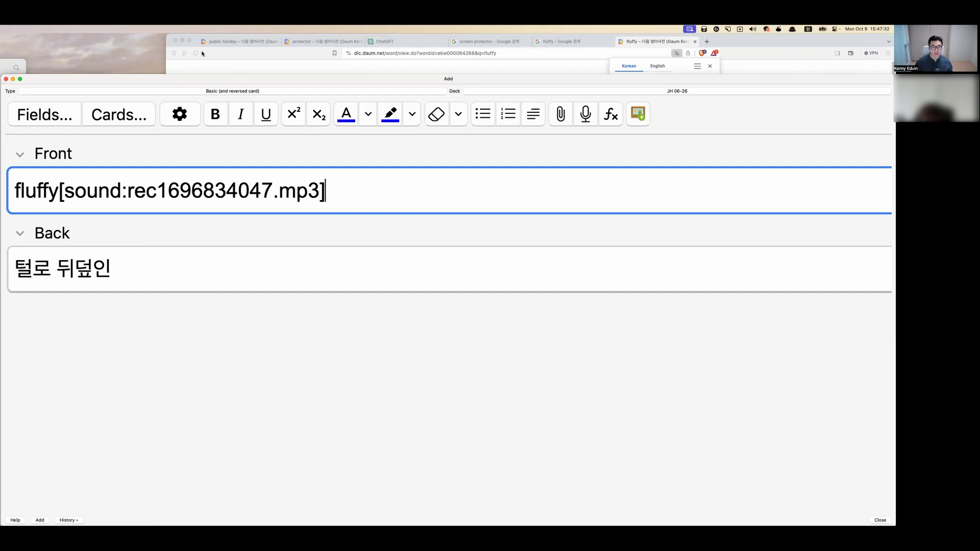
pyautogui.click(156, 46)
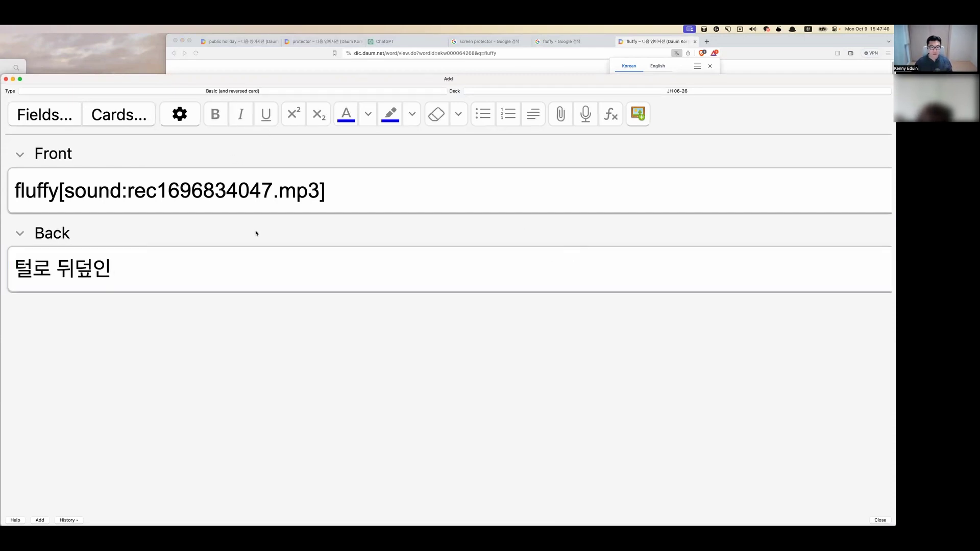
pyautogui.click(262, 264)
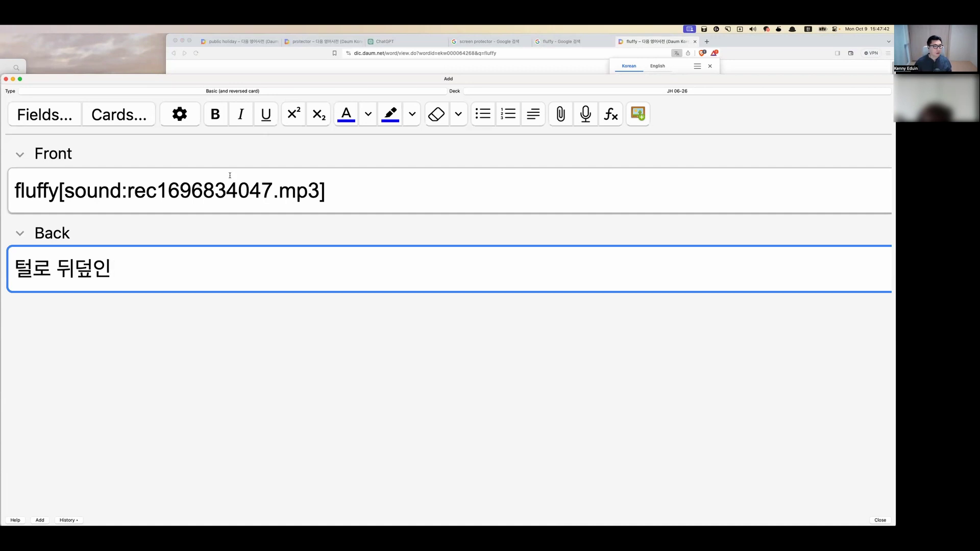
# - Switch the system sound output to Audio for Blue Yeti
pyautogui.click(227, 139)
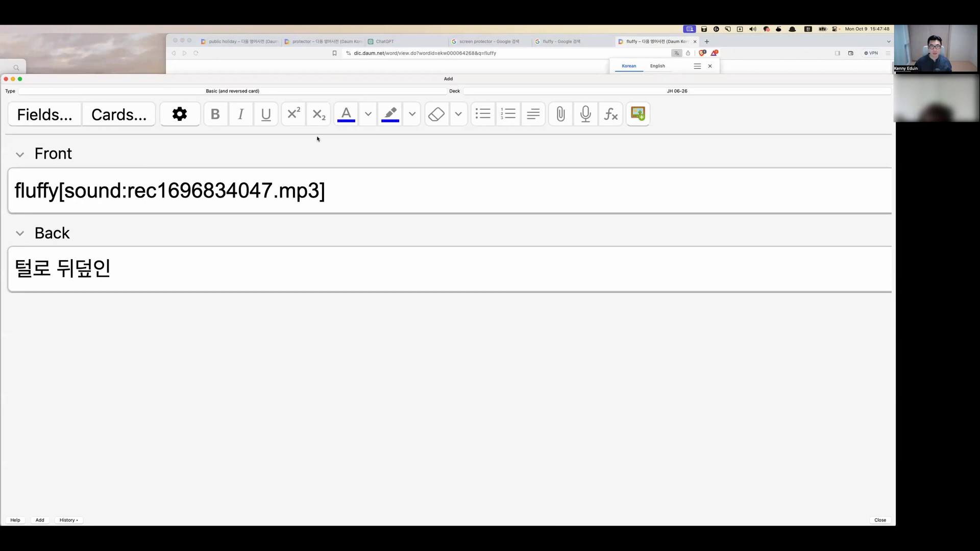
pyautogui.click(752, 29)
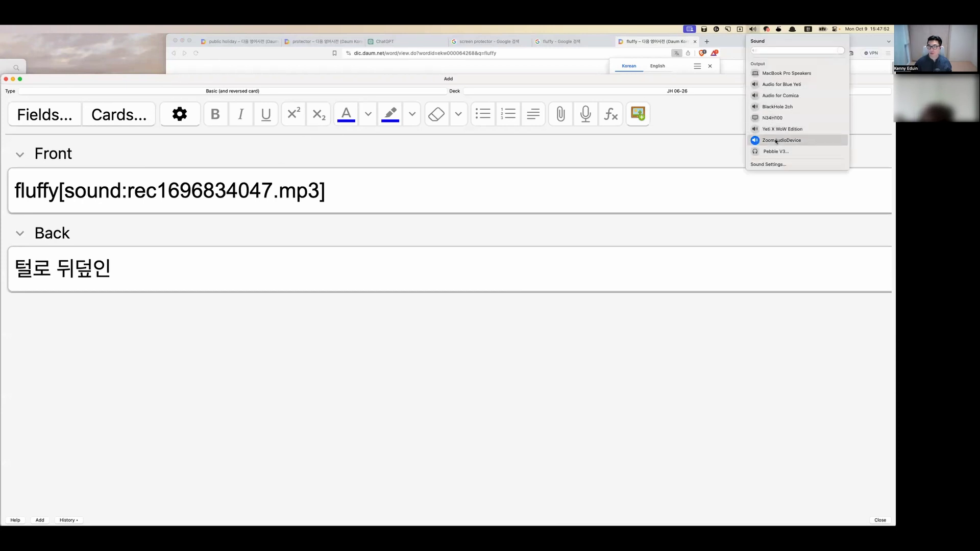
pyautogui.click(771, 87)
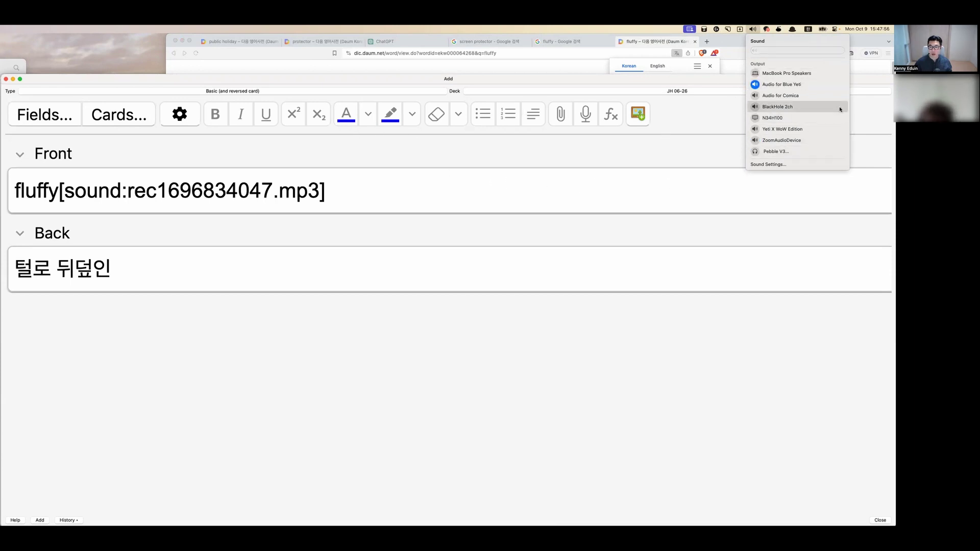
pyautogui.click(786, 140)
pyautogui.click(800, 83)
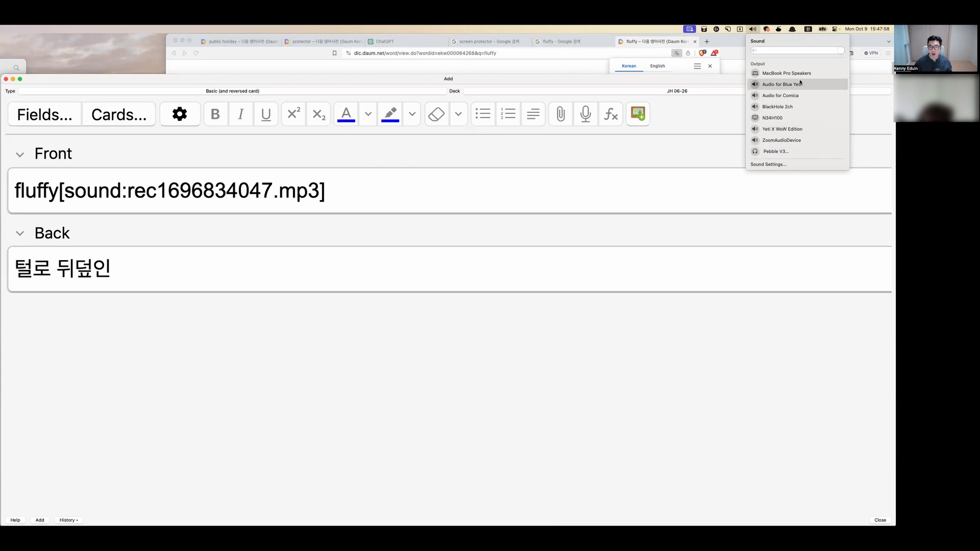
pyautogui.click(279, 138)
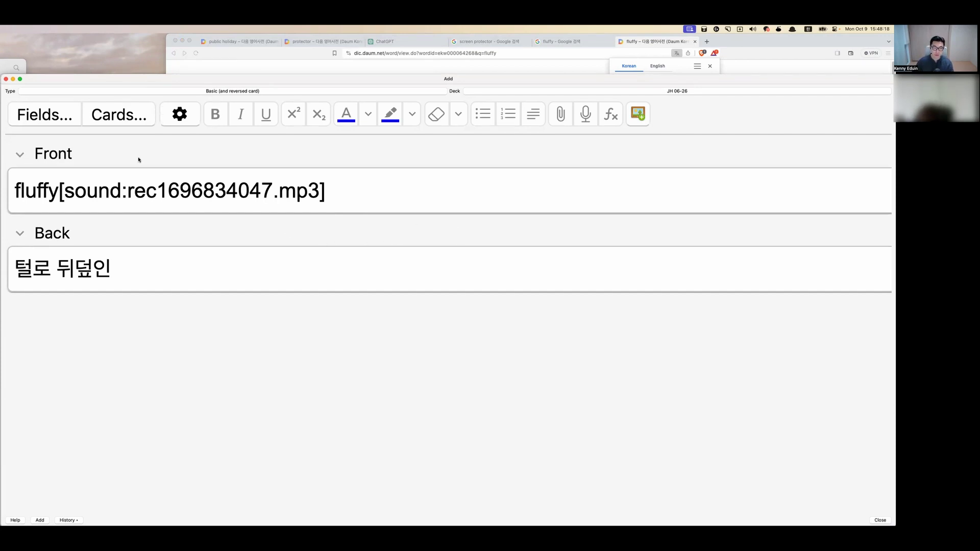
# - Replace the sound tag after "fluffy" with a fresh voice recording and add the note to the deck
pyautogui.moveTo(61, 196); pyautogui.dragTo(350, 191)
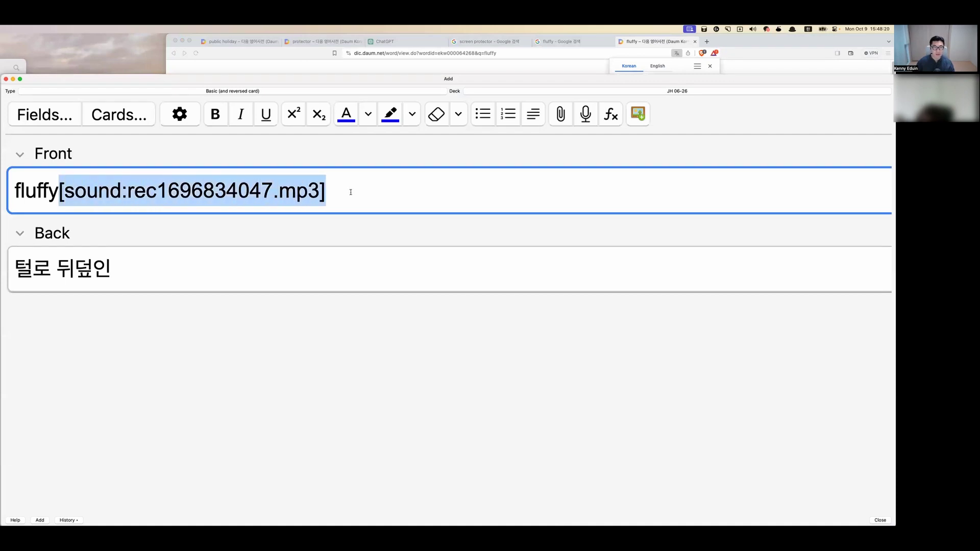
pyautogui.press('F5')
pyautogui.press('Return')
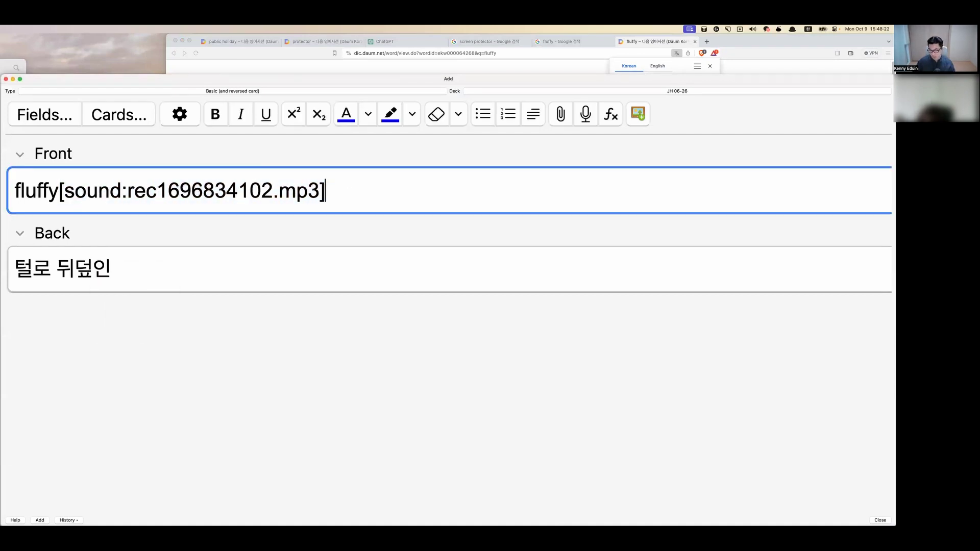
pyautogui.click(222, 268)
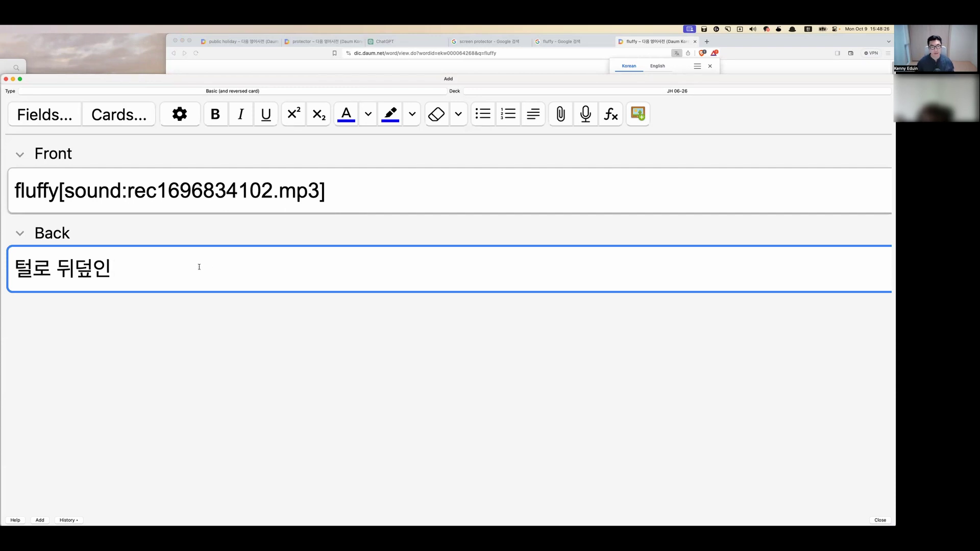
pyautogui.press('super+Return')
# - Check the highlighted Whiskers sentence on the With JH board for the next vocabulary word, then return to Anki
pyautogui.press('super+Tab')
pyautogui.press('super+Tab')
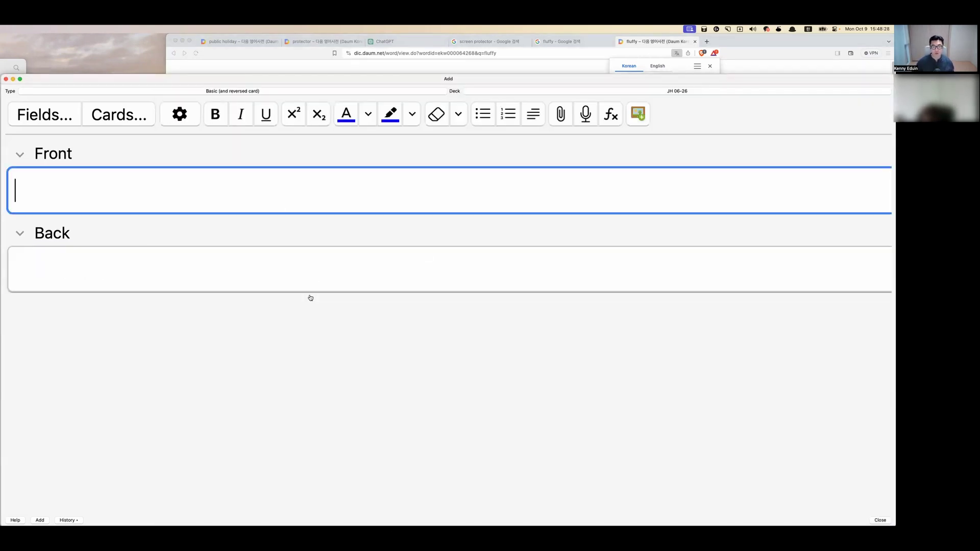
pyautogui.press('super+Tab')
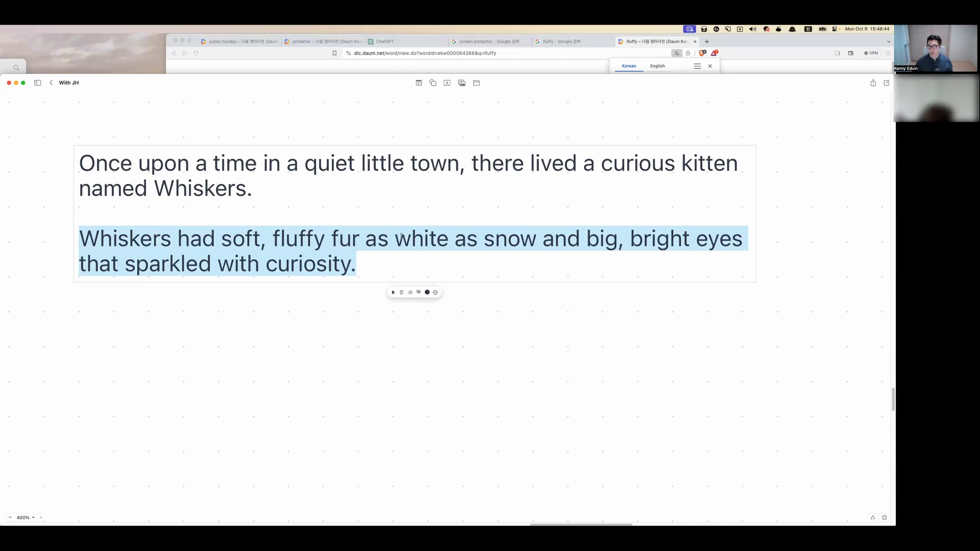
pyautogui.press('super+Tab')
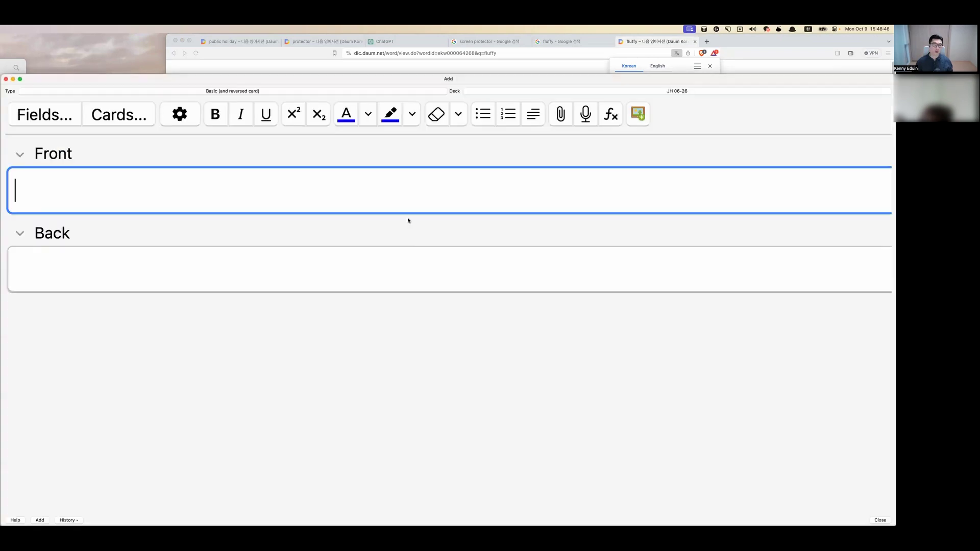
# - Enter "bright" on the front of the new note and attach a voice recording after it
pyautogui.write('ㅠㄱ')
pyautogui.press('BackSpace')
pyautogui.press('BackSpace')
pyautogui.press('capslock')
pyautogui.write('brit')
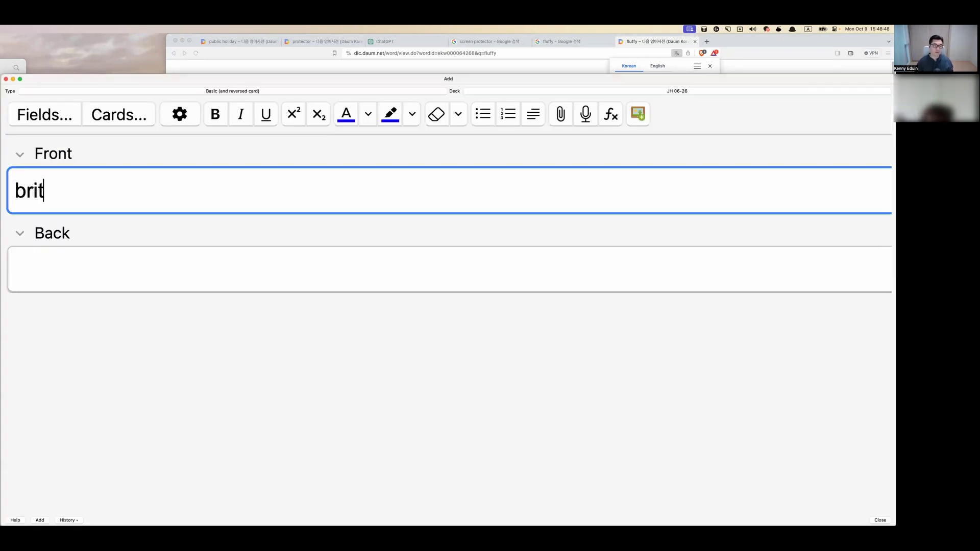
pyautogui.press('BackSpace')
pyautogui.write('ght')
pyautogui.press('F5')
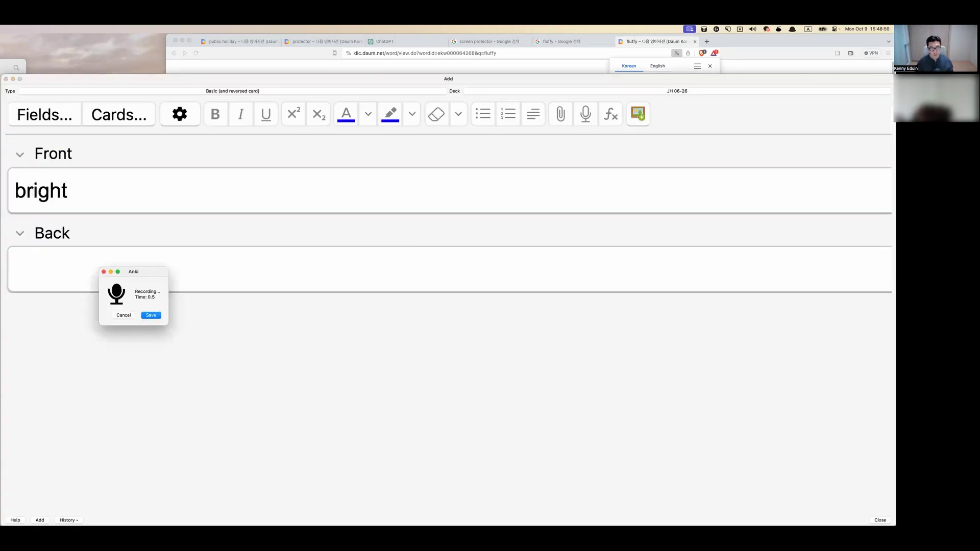
pyautogui.press('Return')
# - Enter "밝은" on the back of the bright note and add the note to the deck
pyautogui.press('Tab')
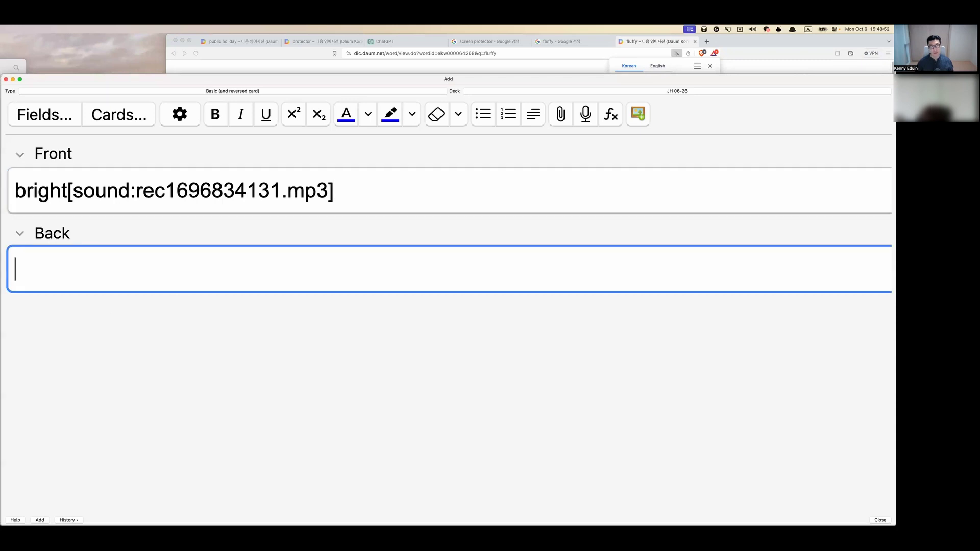
pyautogui.press('capslock')
pyautogui.write('밝은')
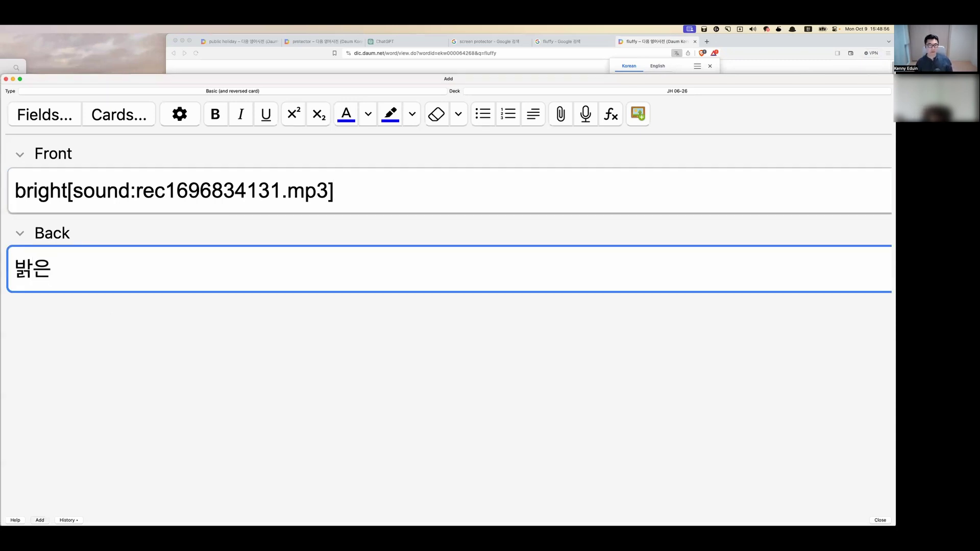
pyautogui.press('super+Return')
# - Switch to the story board and search Google Images for "cat sparkling eyes" through the Alfred launcher
pyautogui.press('super+Tab')
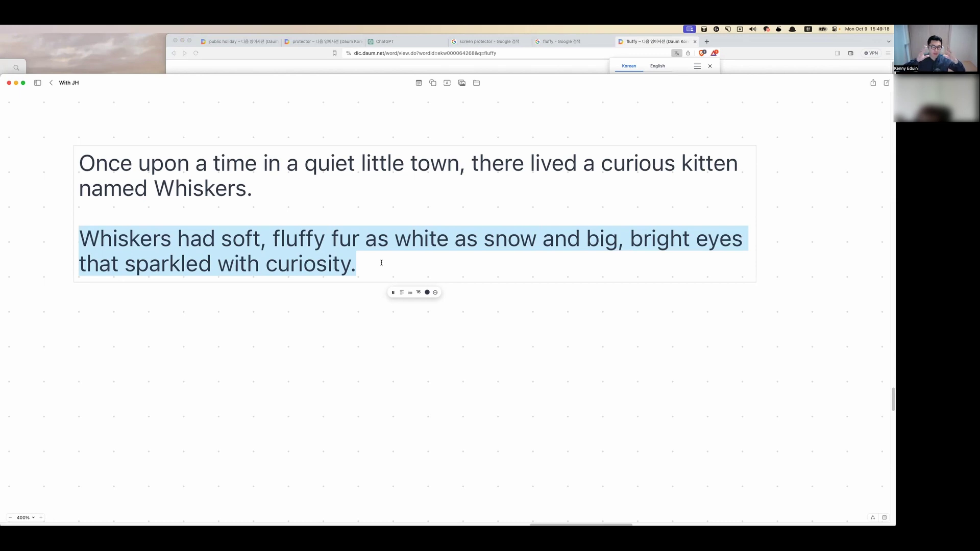
pyautogui.hotkey('alt', 'space')
pyautogui.write('ㄴ')
pyautogui.press('BackSpace')
pyautogui.hotkey('ctrl', 'space')
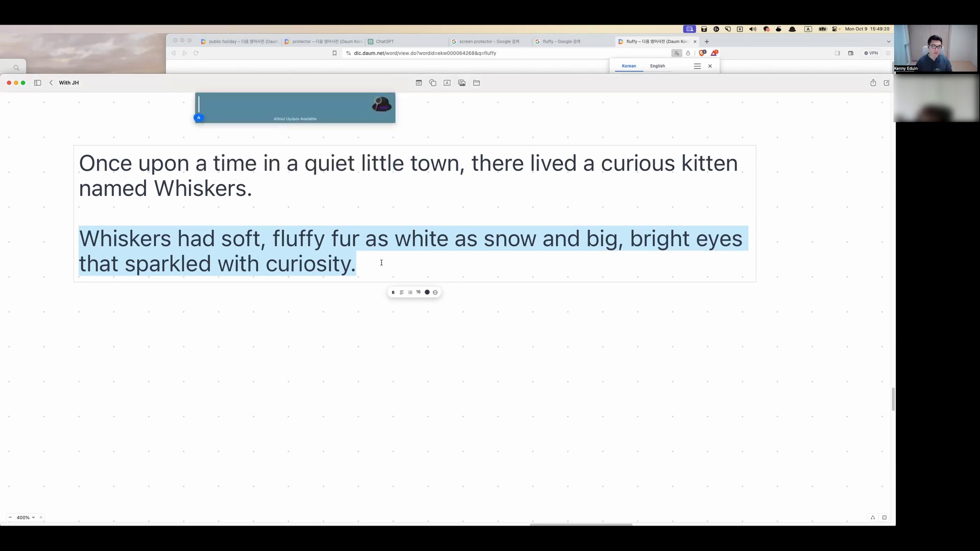
pyautogui.write('img ')
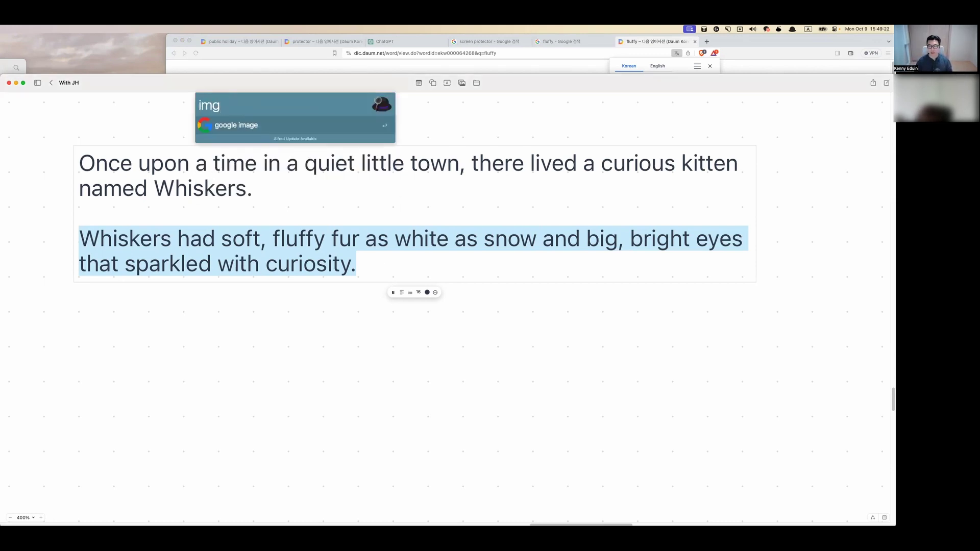
pyautogui.write('cat sparkling eyes')
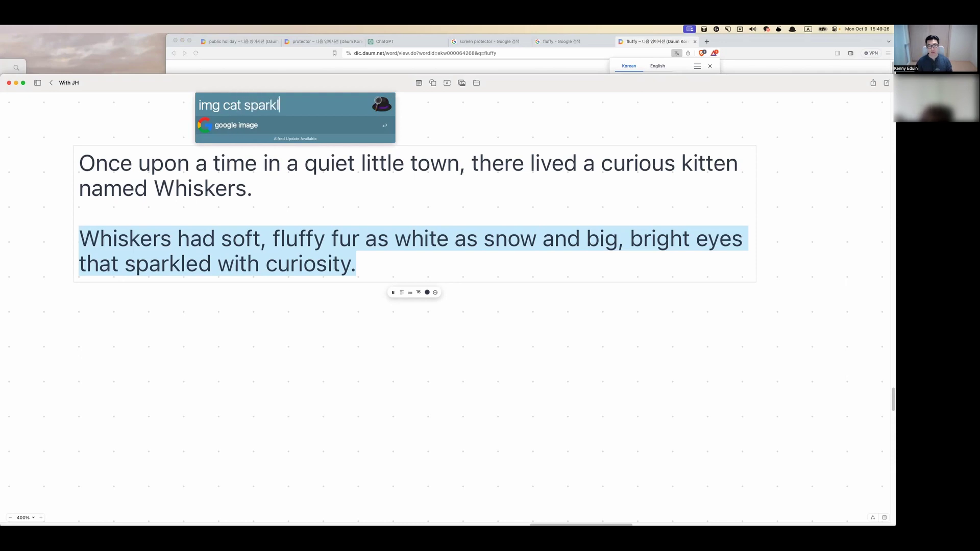
pyautogui.press('Return')
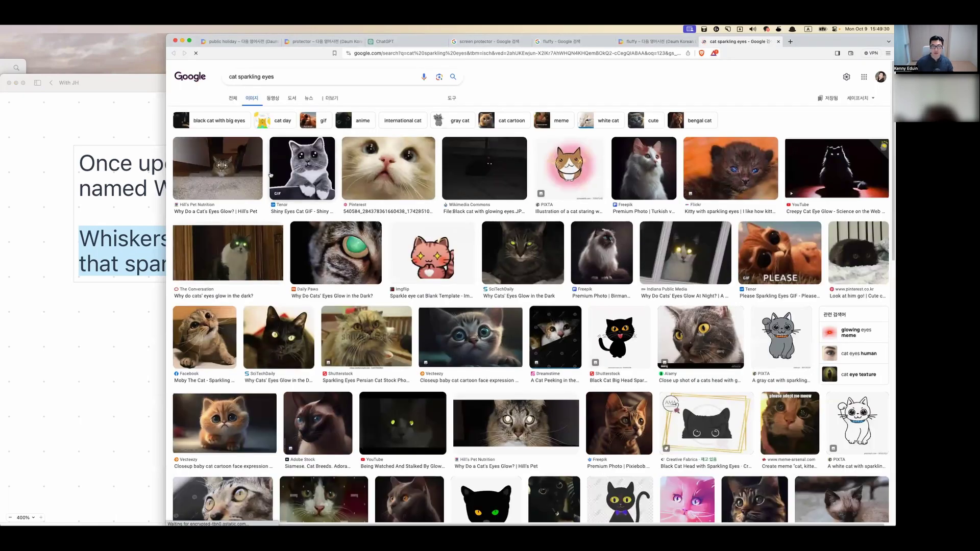
# - Preview the Pinterest, Indiana Public Media and Vecteezy cat images and compare them with the story sentence
pyautogui.click(402, 177)
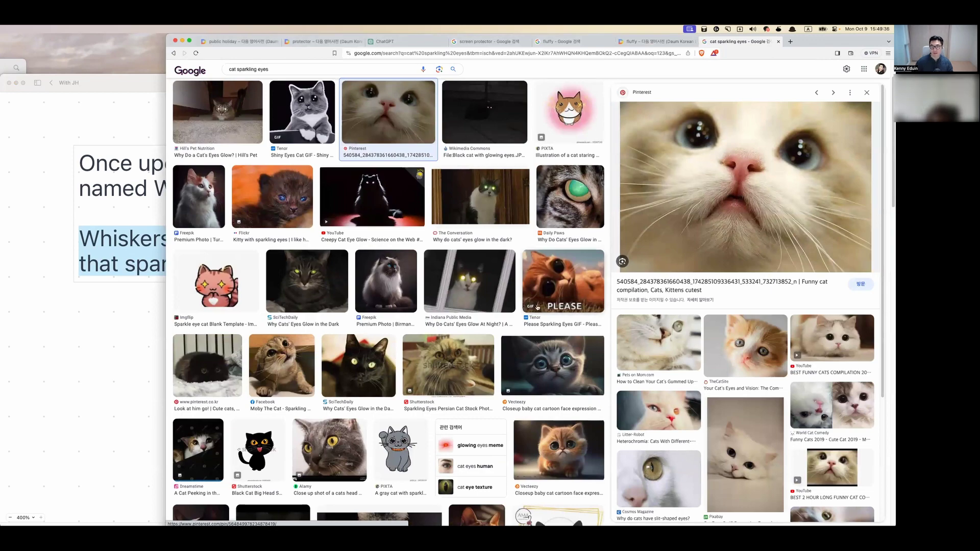
pyautogui.click(437, 292)
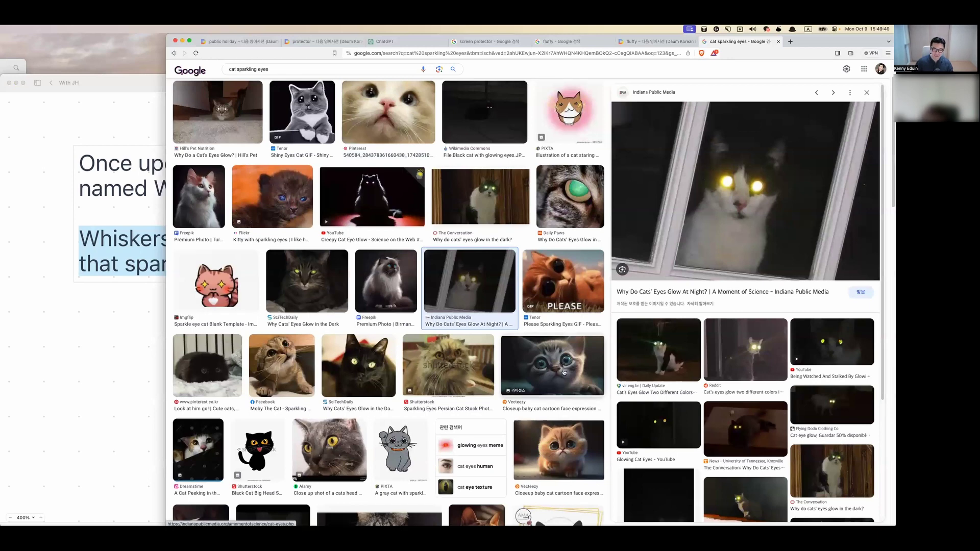
pyautogui.click(579, 380)
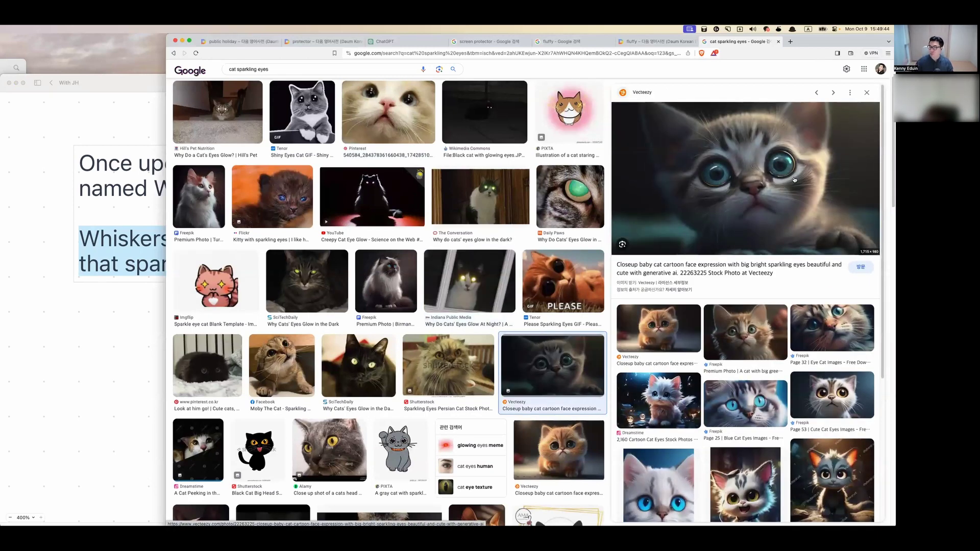
pyautogui.click(163, 278)
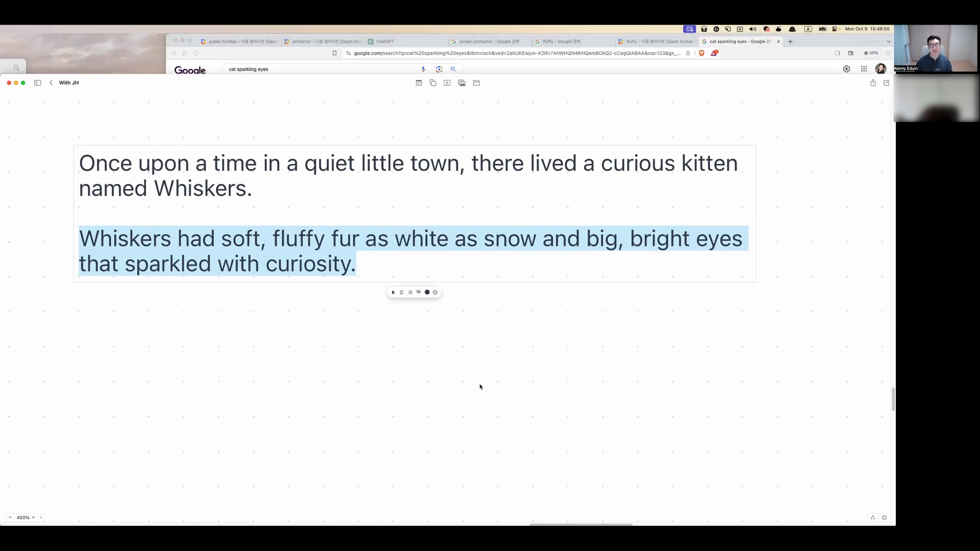
pyautogui.press('super+Tab')
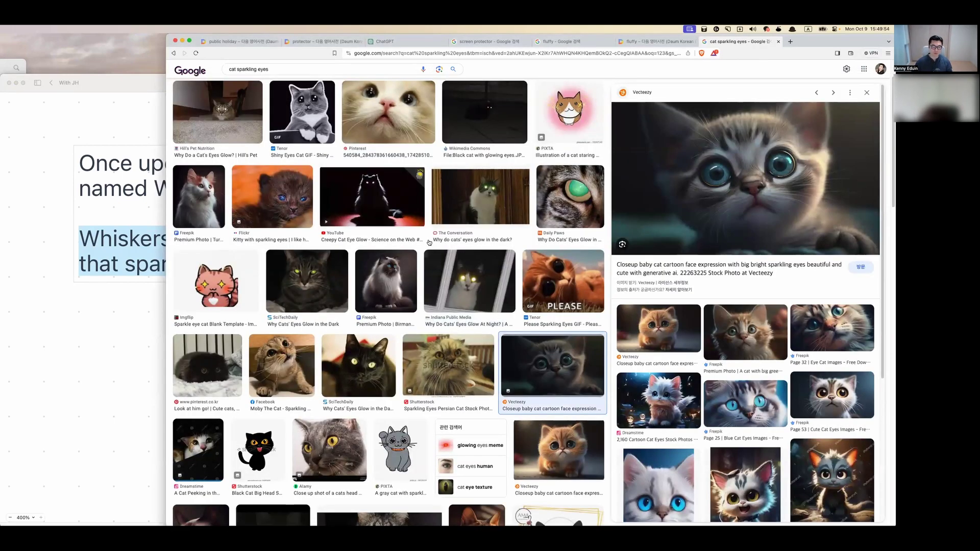
# - Return to Anki and enter "sparkle" on the front of the new note
pyautogui.press('super+Tab')
pyautogui.click(450, 197)
pyautogui.write('sp')
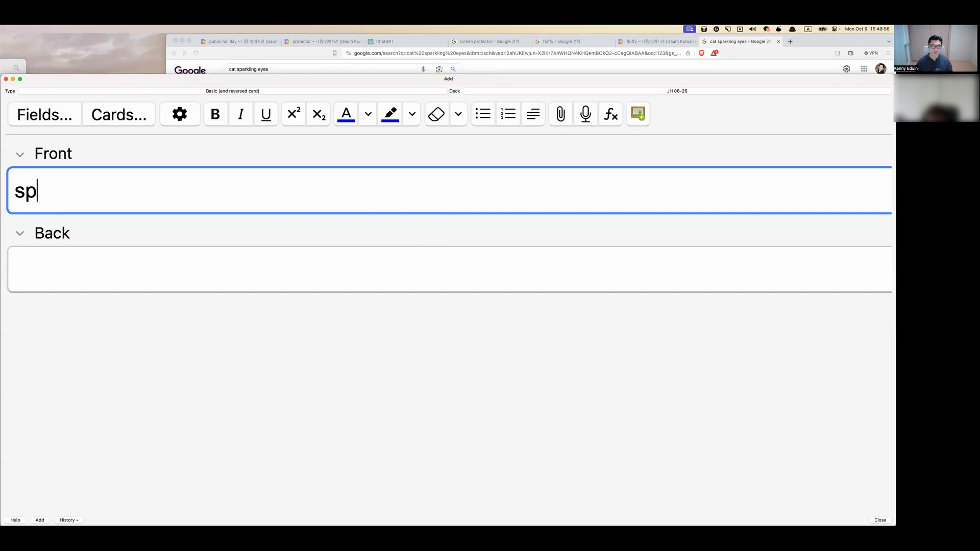
pyautogui.write('arkle')
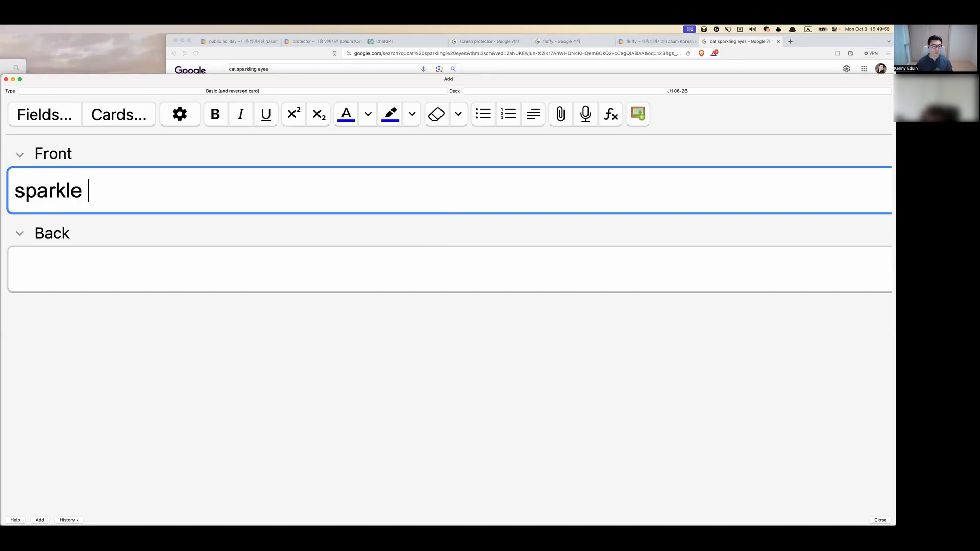
pyautogui.press('BackSpace')
# - Look up "sparkle" in the Daum English dictionary through the Alfred launcher and play the enlarged entry's American pronunciation
pyautogui.press('super+a')
pyautogui.hotkey('alt', 'space')
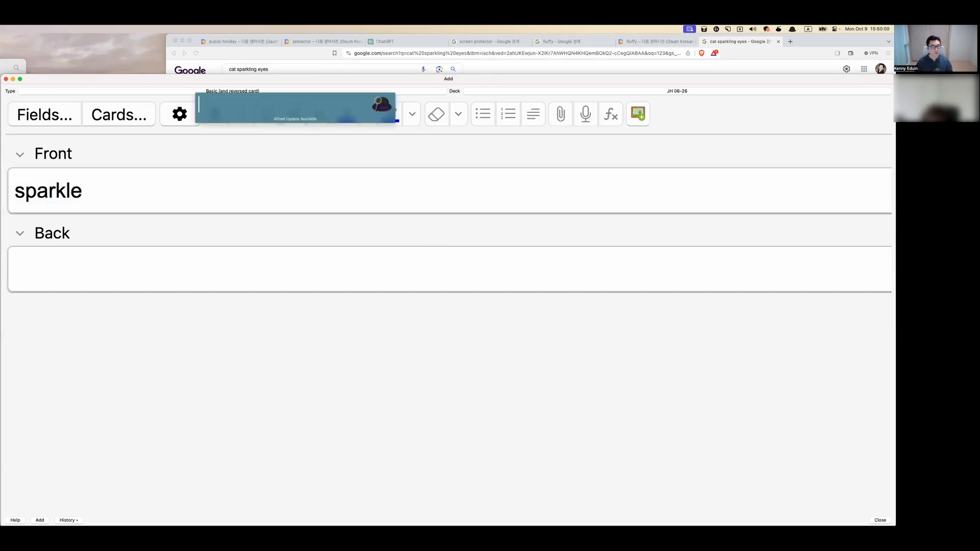
pyautogui.write('dic')
pyautogui.press('Return')
pyautogui.click(295, 152)
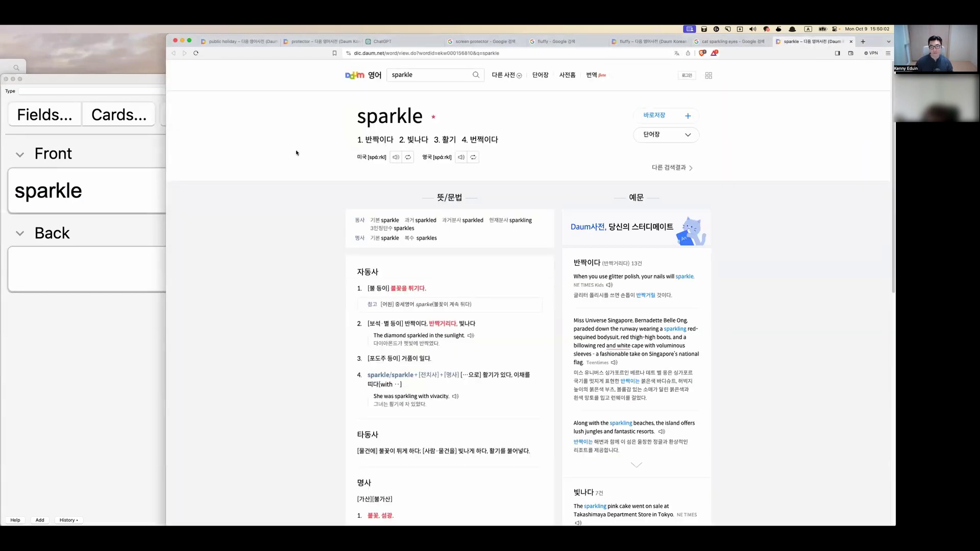
pyautogui.press('super+equal')
pyautogui.press('super+equal')
pyautogui.press('super+equal')
pyautogui.press('super+equal')
pyautogui.press('super+equal')
pyautogui.press('super+equal')
pyautogui.press('super+equal')
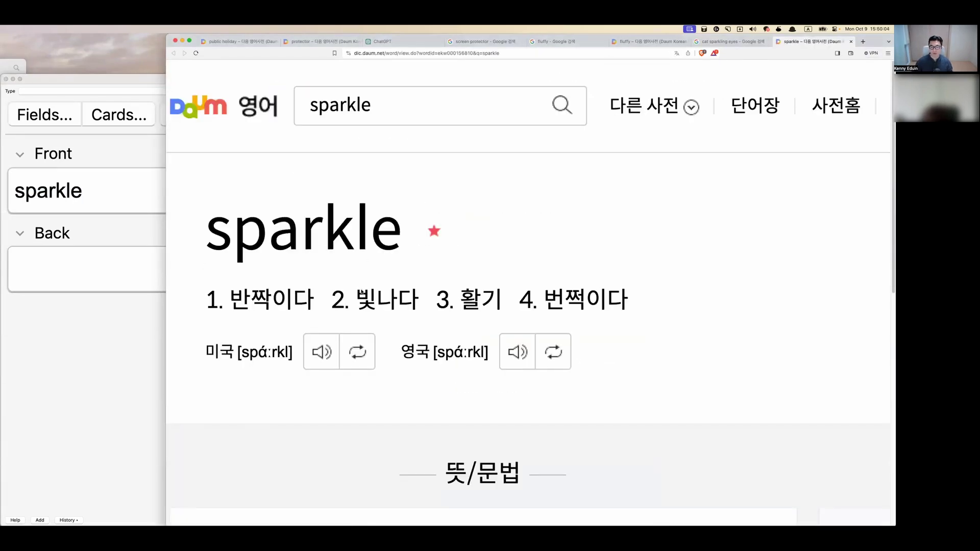
pyautogui.click(322, 352)
# - Return to the Anki note and attach a voice recording after "sparkle" on the front
pyautogui.click(117, 204)
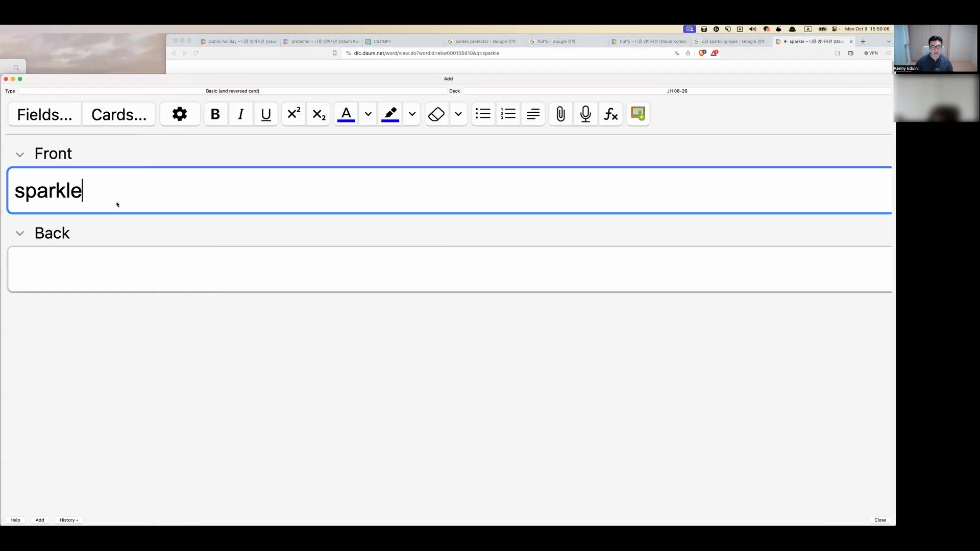
pyautogui.press('F5')
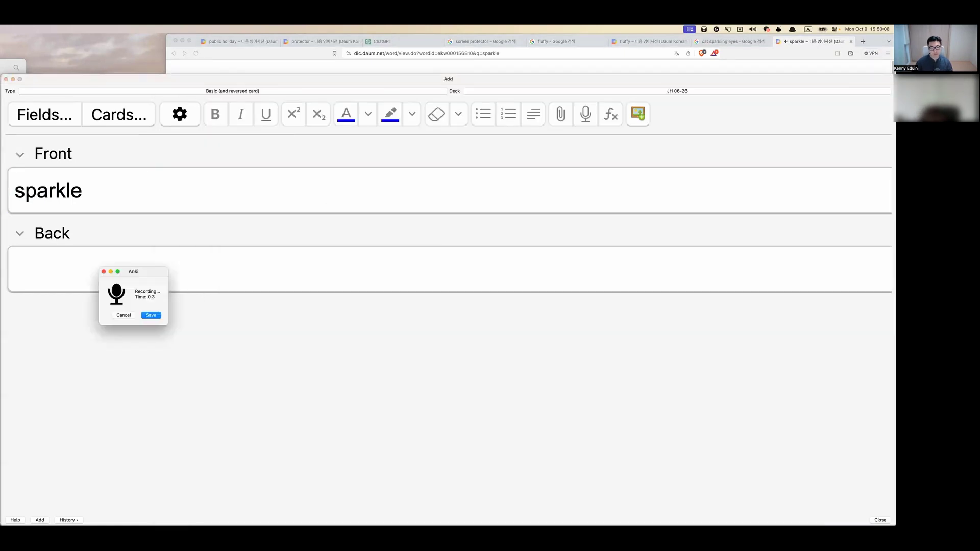
pyautogui.click(151, 315)
# - Enter "반짝이는" on the back of the sparkle note and add the note to the deck
pyautogui.click(173, 264)
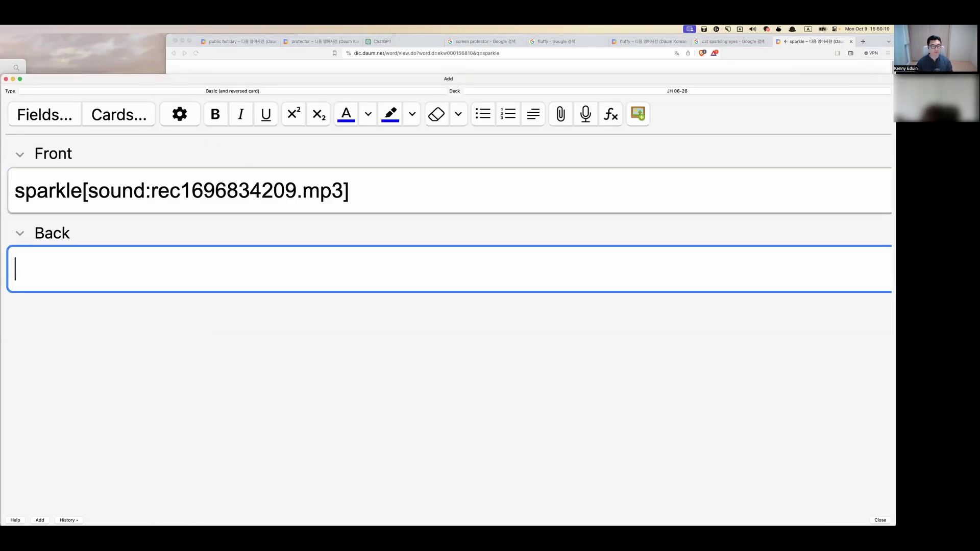
pyautogui.write('반짝이는')
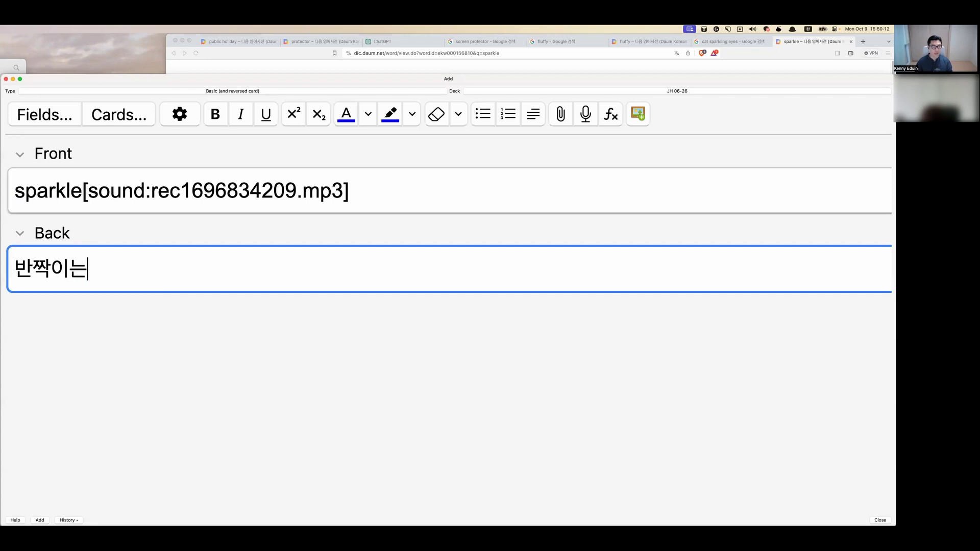
pyautogui.press('super+Return')
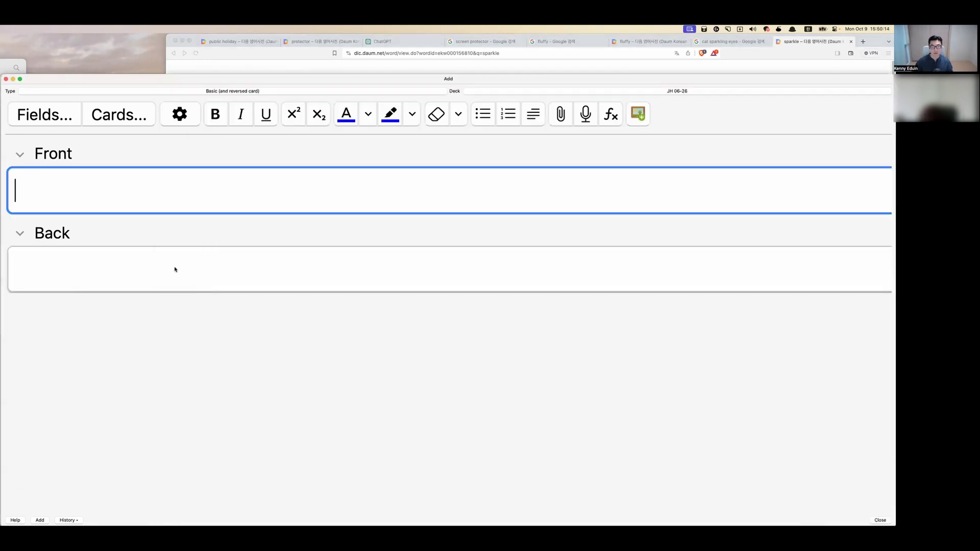
# - Switch to the With JH story board, close the chat window covering it, and highlight "curious kitten" in the first sentence
pyautogui.press('super+Tab')
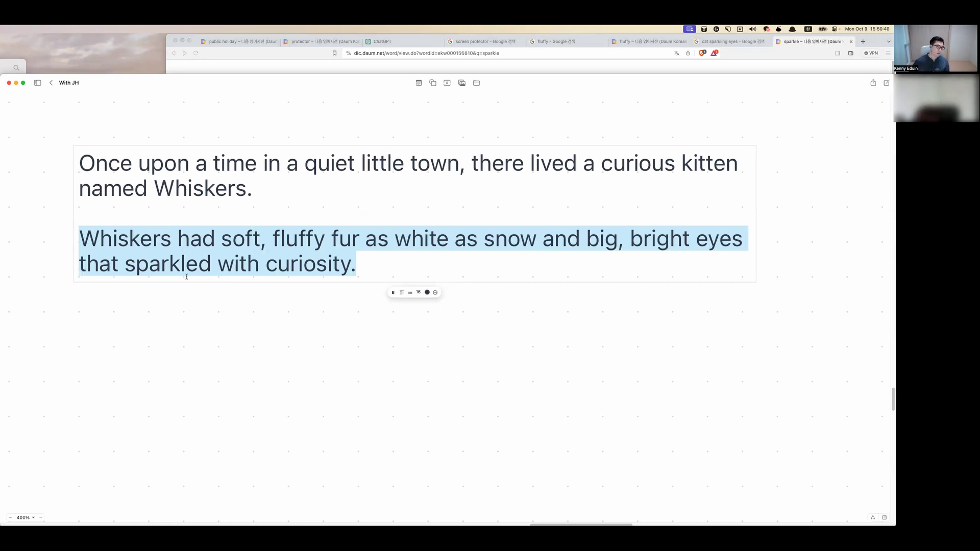
pyautogui.click(201, 43)
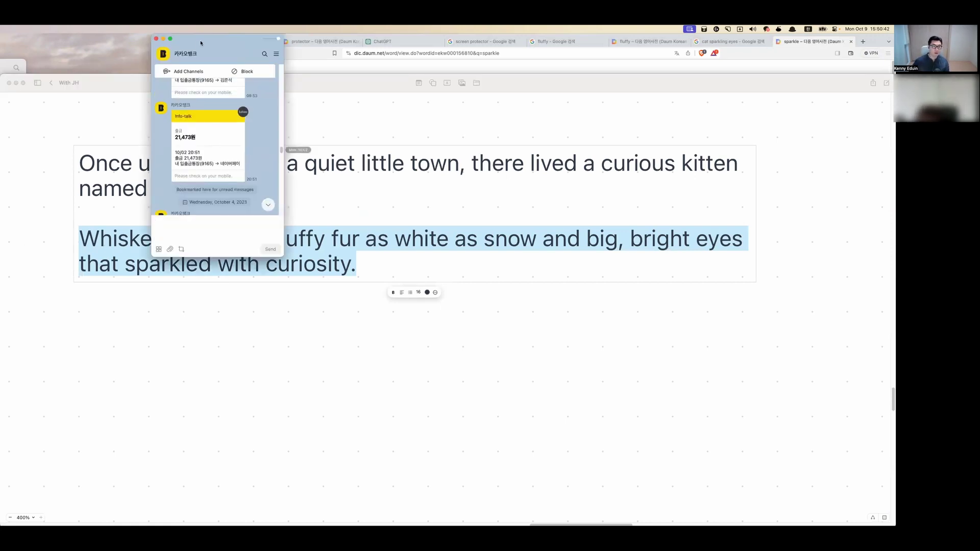
pyautogui.press('super+w')
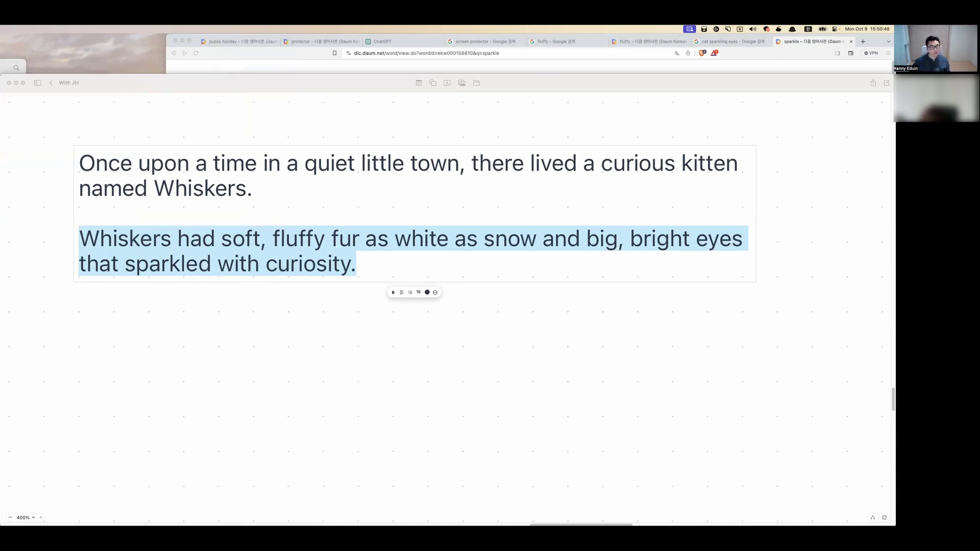
pyautogui.click(381, 264)
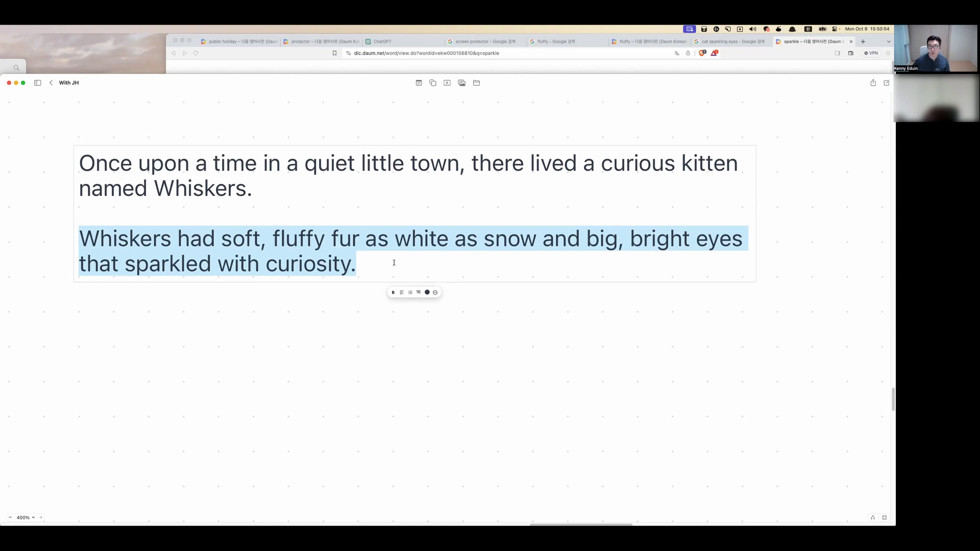
pyautogui.click(573, 184)
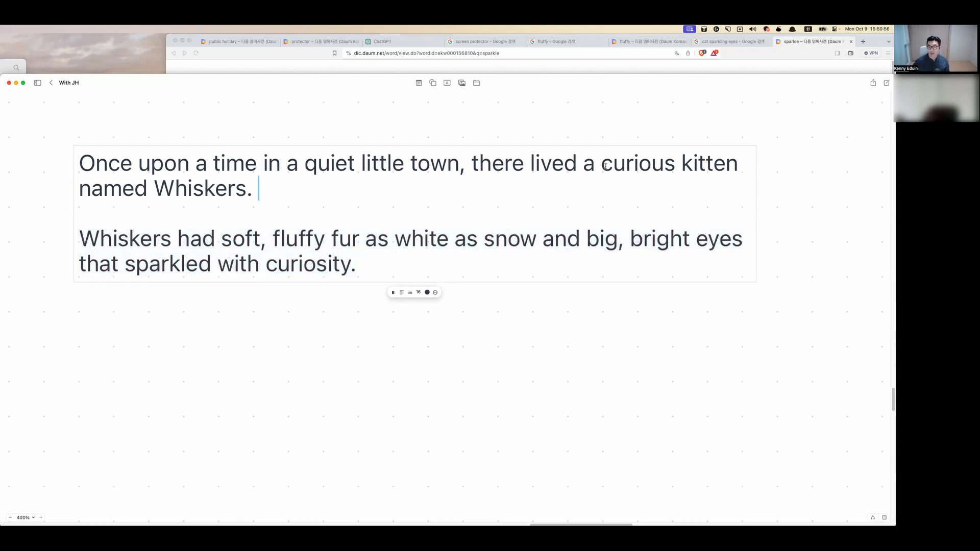
pyautogui.moveTo(602, 164); pyautogui.dragTo(734, 168)
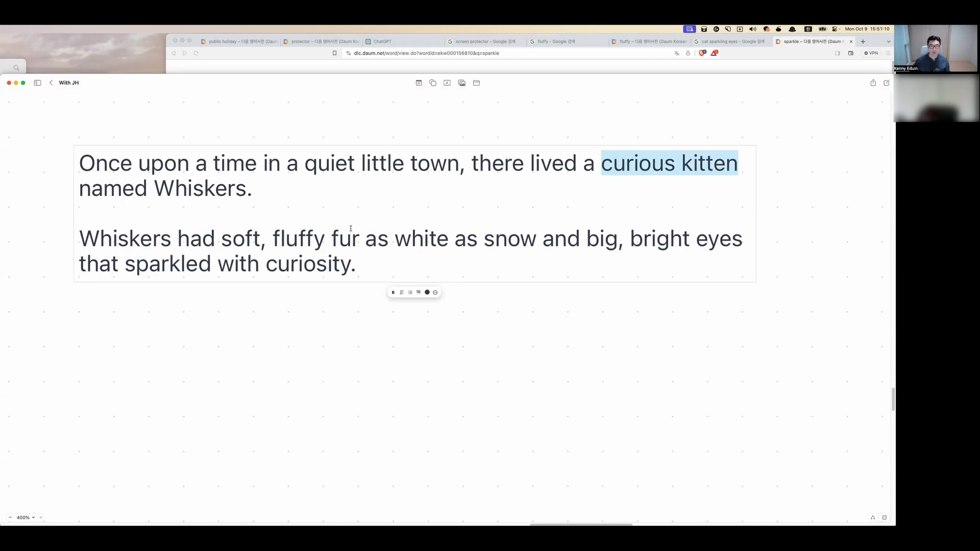
# - Return to Anki, enter "curiosity" on the front of the new note and attach a voice recording after it
pyautogui.press('super+Tab')
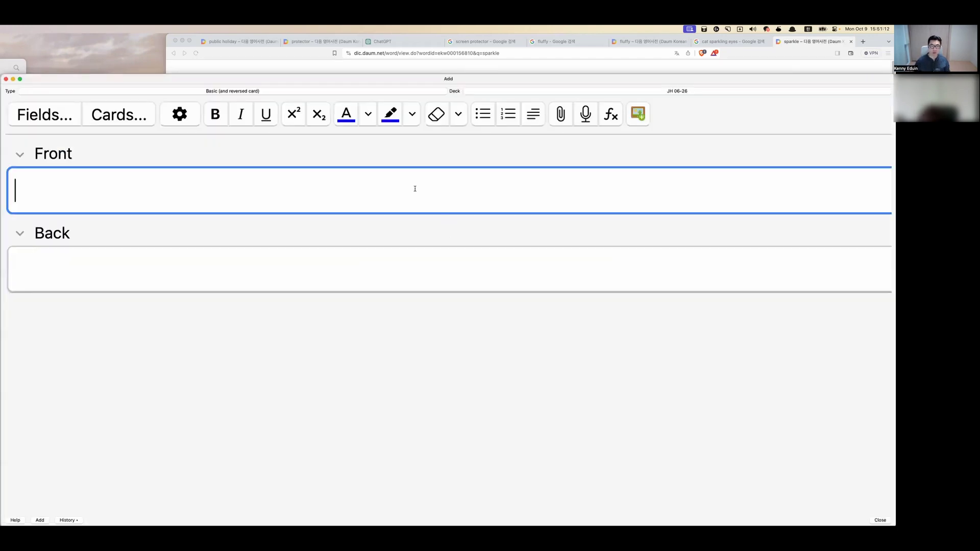
pyautogui.write('ㅊ')
pyautogui.press('BackSpace')
pyautogui.write('curiocity')
pyautogui.press('BackSpace')
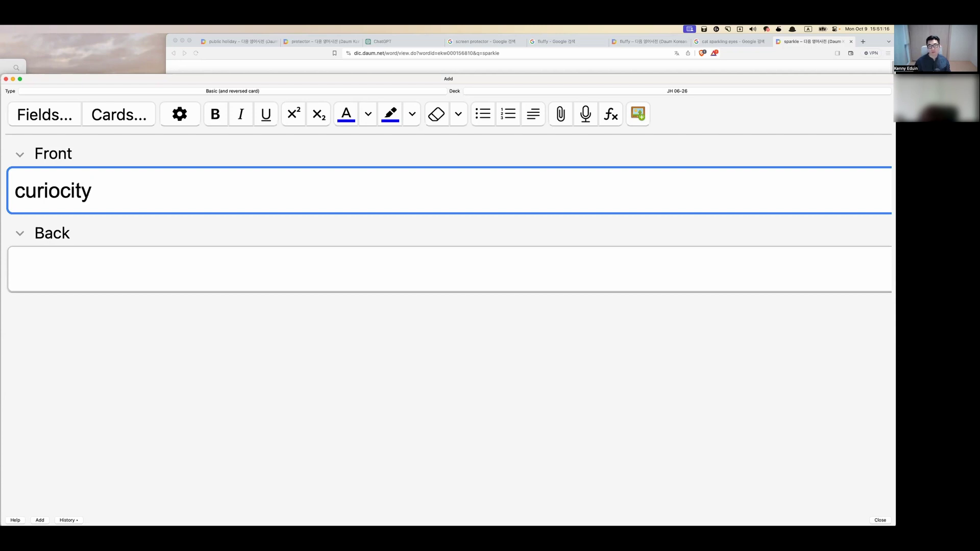
pyautogui.press('super+Tab')
pyautogui.press('super+Tab')
pyautogui.press('Left')
pyautogui.press('Left')
pyautogui.press('Left')
pyautogui.press('BackSpace')
pyautogui.write('s')
pyautogui.press('Right')
pyautogui.press('Right')
pyautogui.press('Right')
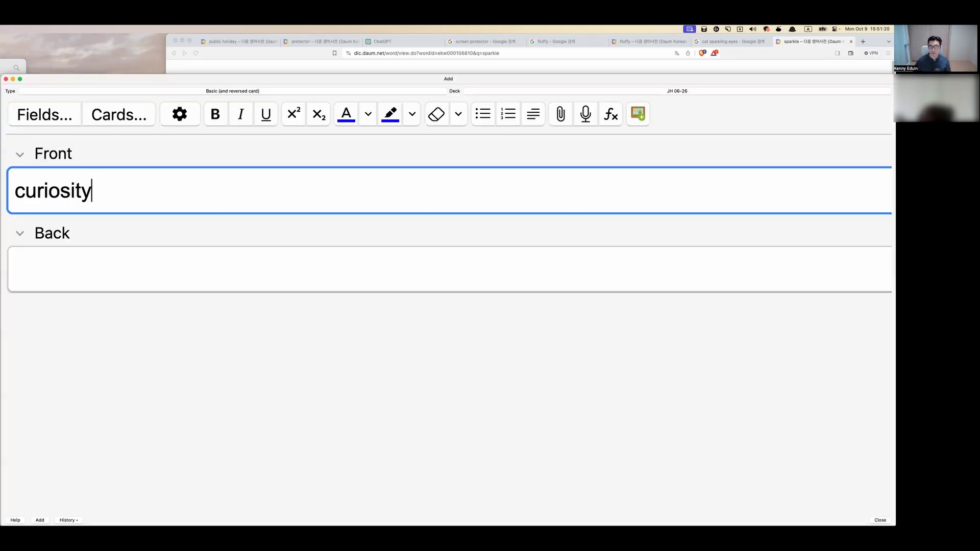
pyautogui.press('F5')
pyautogui.press('Return')
# - Enter "호기심" on the back of the curiosity note and add the note to the deck
pyautogui.press('Tab')
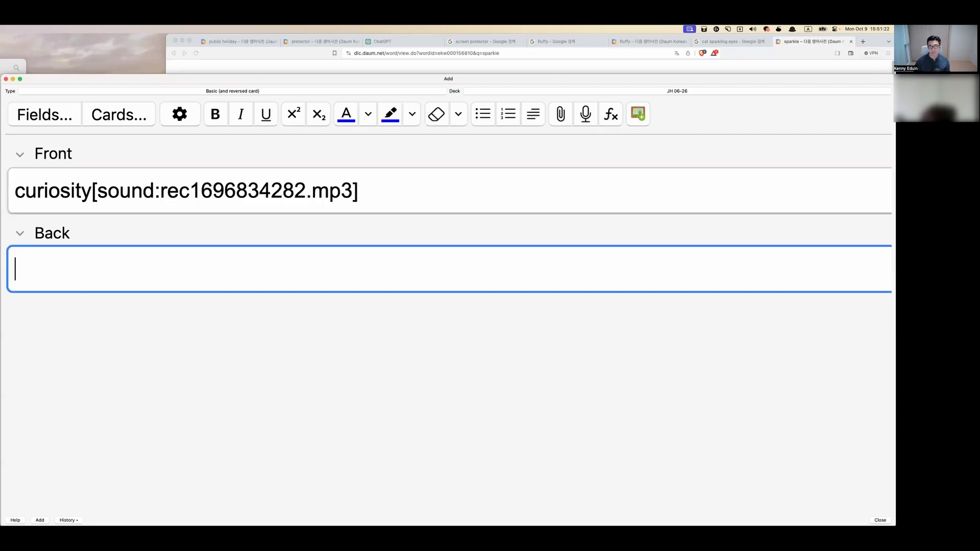
pyautogui.write('s')
pyautogui.press('BackSpace')
pyautogui.hotkey('ctrl', 'space')
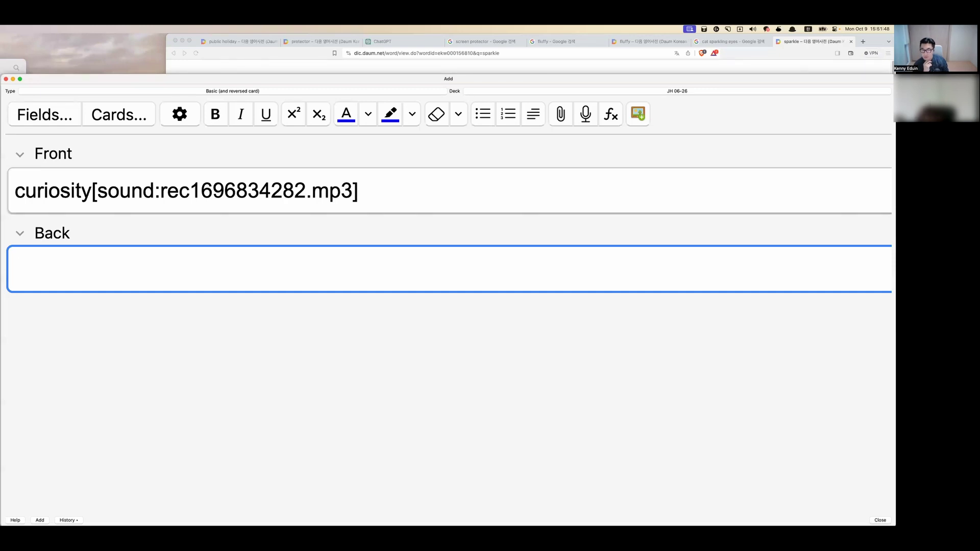
pyautogui.write('ㄴ')
pyautogui.press('BackSpace')
pyautogui.write('호기심')
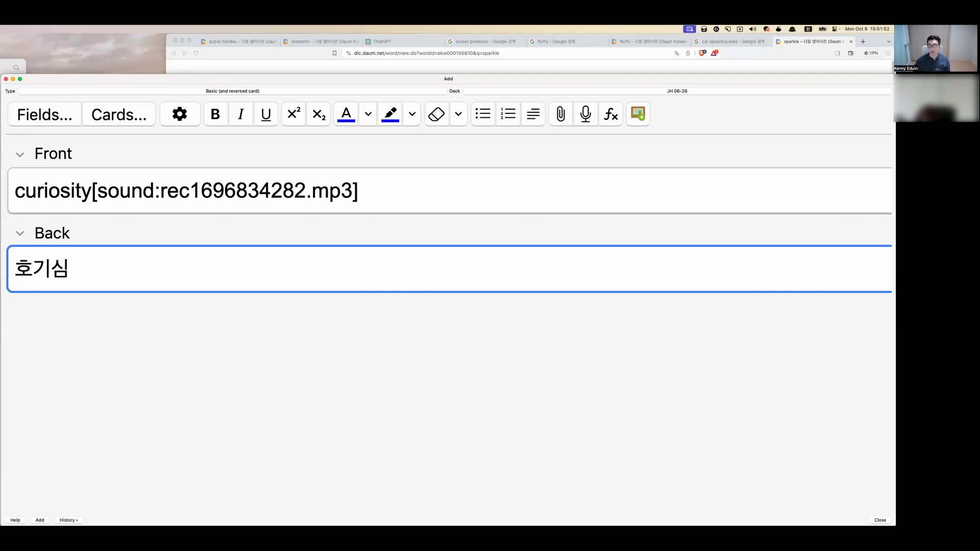
pyautogui.press('super+Return')
# - Return to the story board and highlight the whole paragraph beginning "Whiskers had soft, fluffy fur"
pyautogui.press('super+Tab')
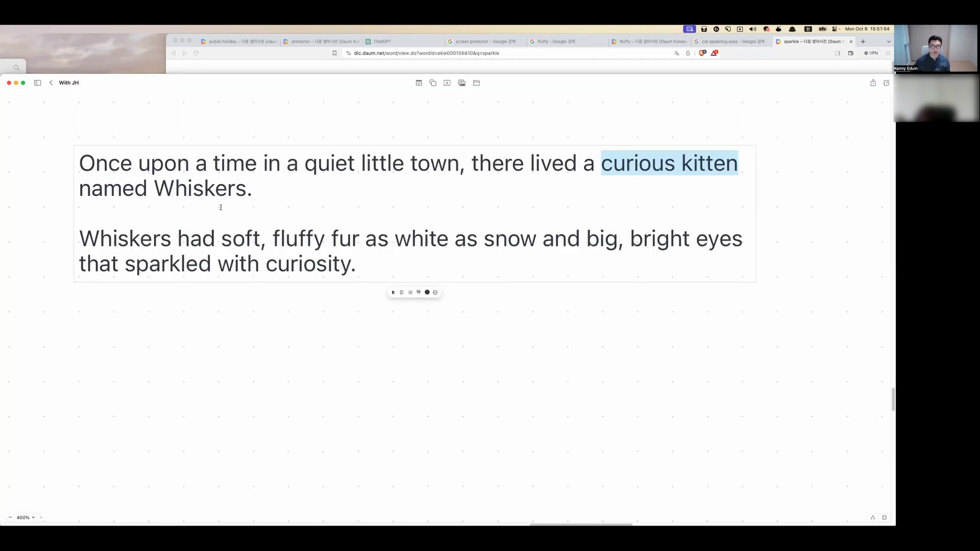
pyautogui.click(171, 238)
pyautogui.tripleClick(114, 239)
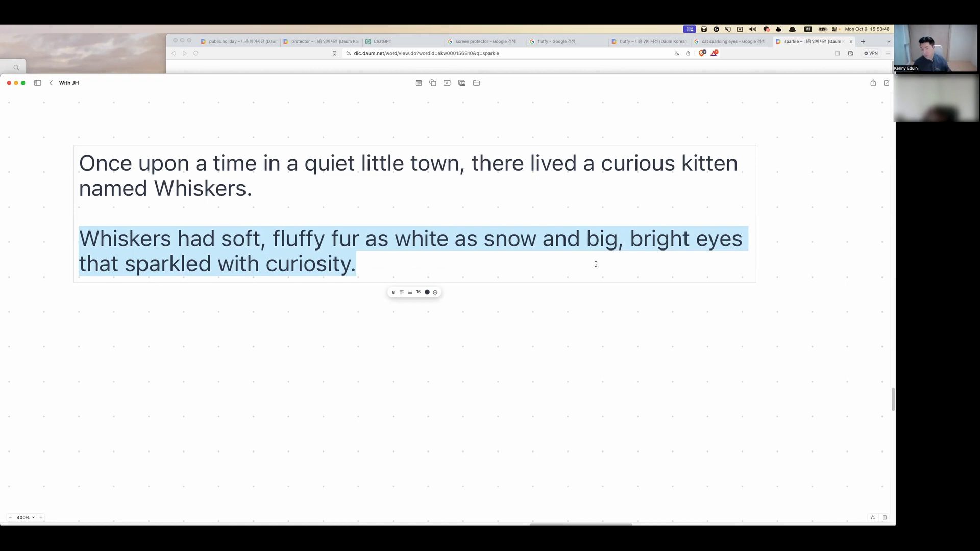
# - Start a new paragraph, separated by a blank line, after "sparkled with curiosity." in the story text
pyautogui.click(582, 268)
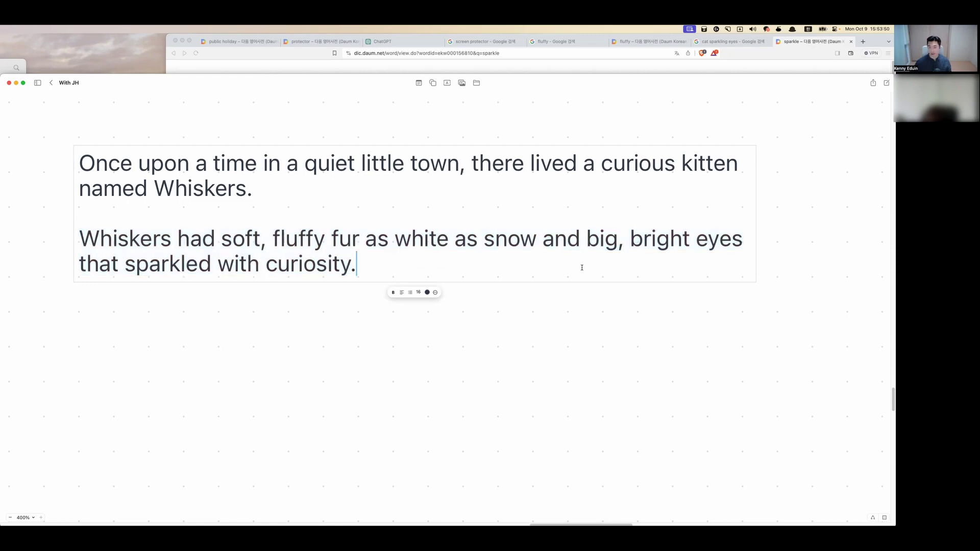
pyautogui.press('Return')
pyautogui.press('Return')
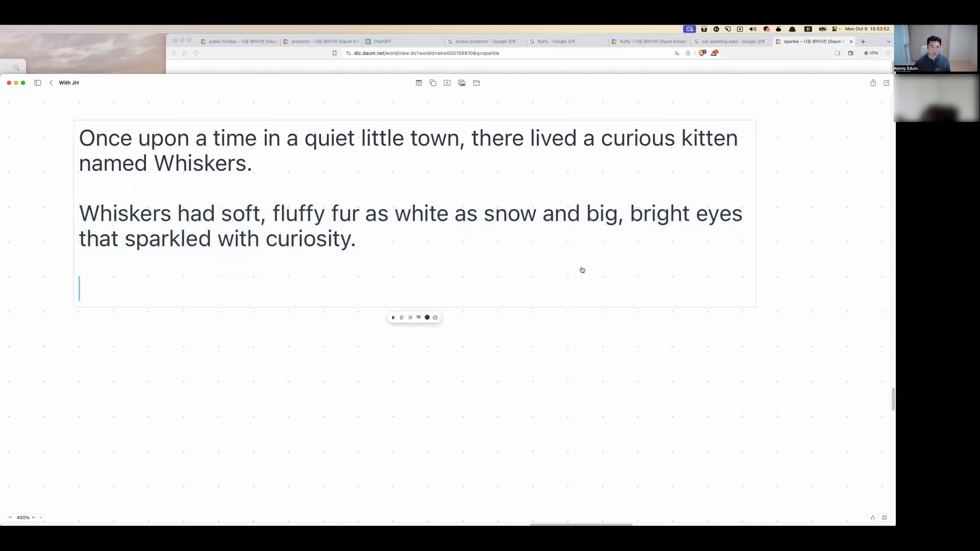
# - Switch to the Curious Kitten conversation in ChatGPT in the browser and copy the paragraph beginning "One sunny morning"
pyautogui.press('super+Tab')
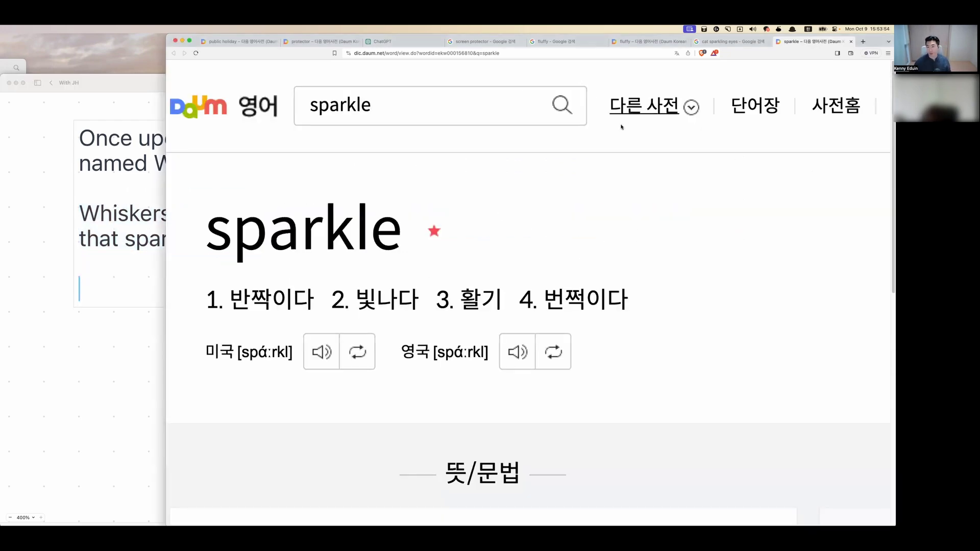
pyautogui.hotkey('ctrl', 'shift', 'Tab')
pyautogui.hotkey('ctrl', 'shift', 'Tab')
pyautogui.hotkey('ctrl', 'shift', 'Tab')
pyautogui.hotkey('ctrl', 'shift', 'Tab')
pyautogui.hotkey('ctrl', 'shift', 'Tab')
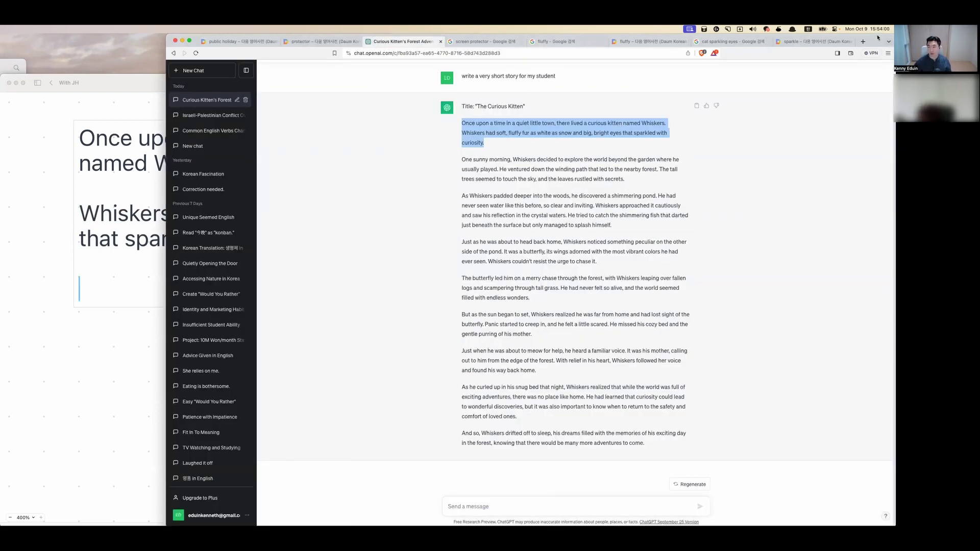
pyautogui.moveTo(877, 36); pyautogui.dragTo(863, 73)
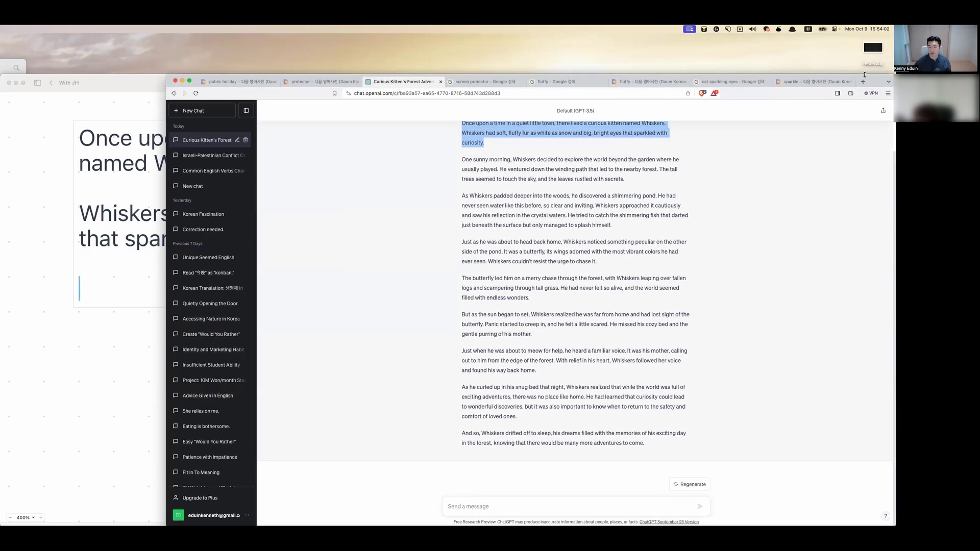
pyautogui.click(470, 160)
pyautogui.tripleClick(470, 160)
pyautogui.press('super+c')
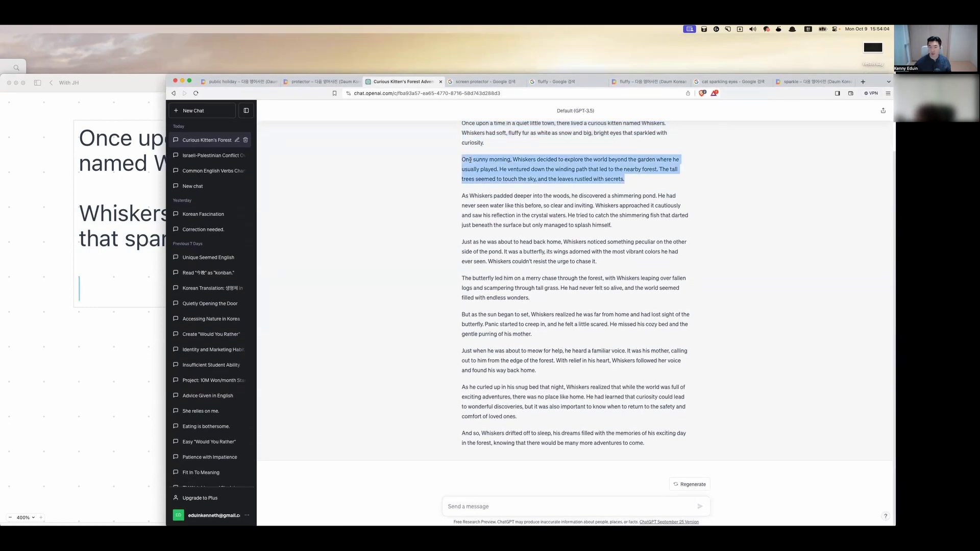
# - Paste the copied paragraph into the story board text and split it with a blank line before "He ventured down"
pyautogui.press('super+Tab')
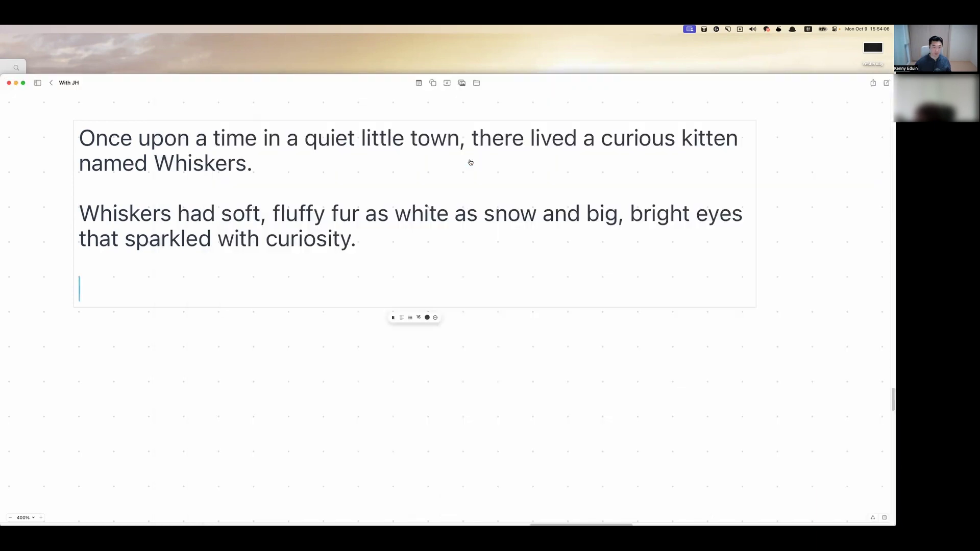
pyautogui.press('super+v')
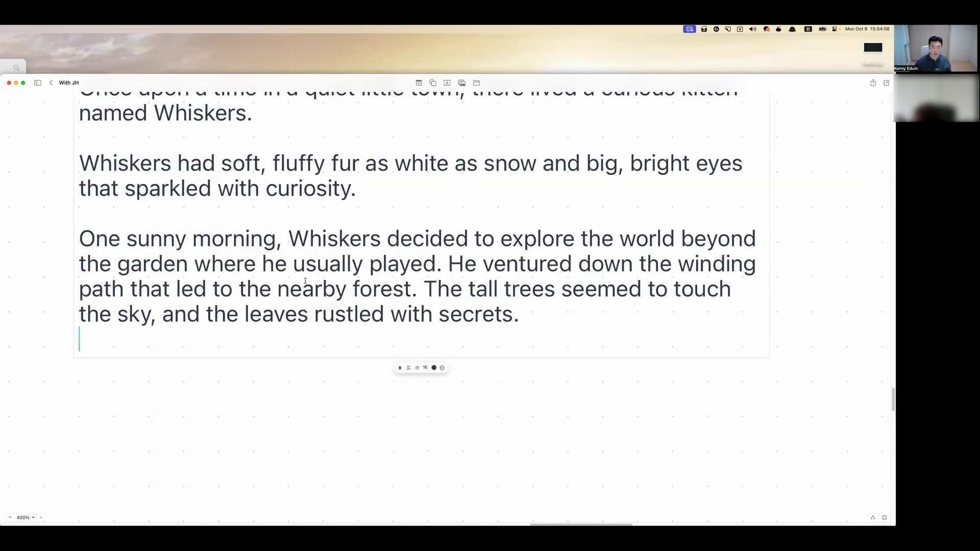
pyautogui.moveTo(412, 239); pyautogui.dragTo(74, 215)
pyautogui.click(448, 264)
pyautogui.press('Return')
pyautogui.press('Return')
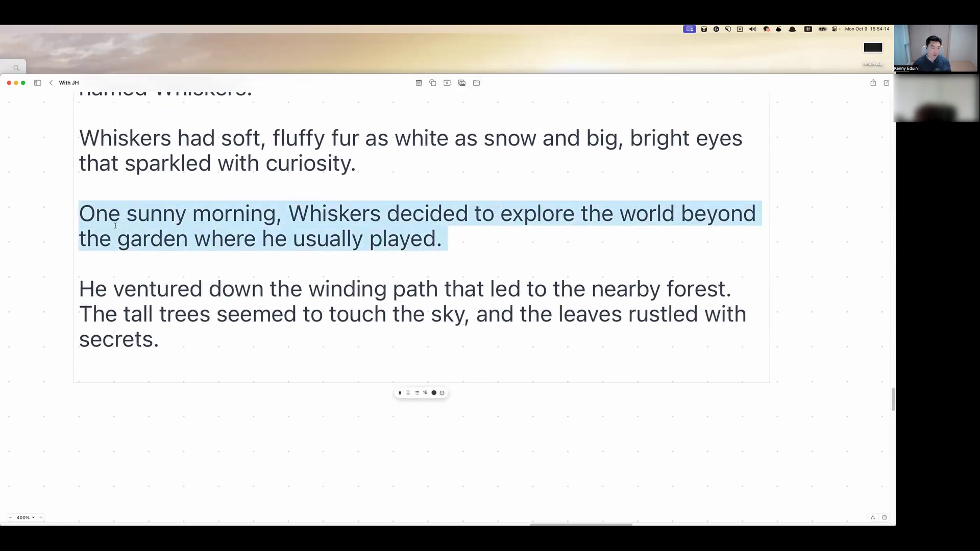
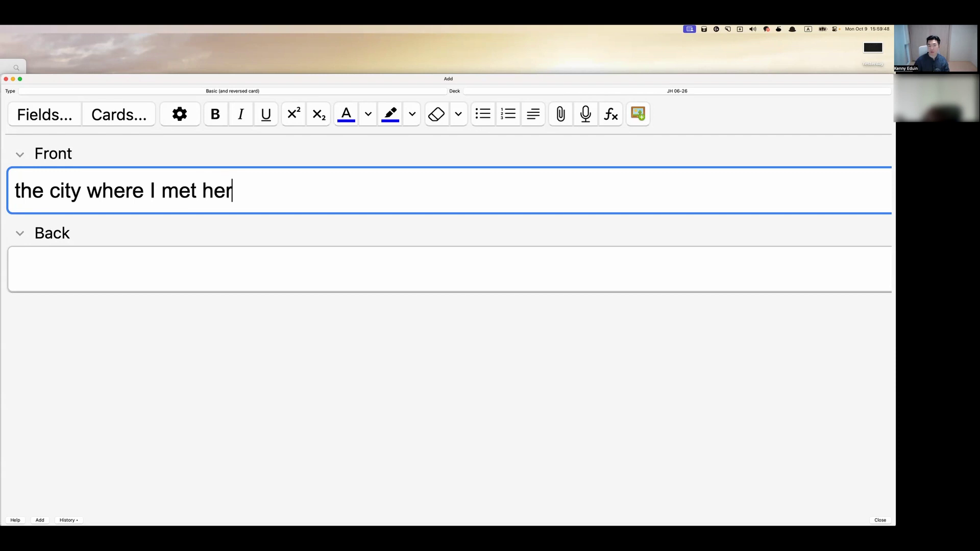
# - Attach a voice recording after "the city where I met her" on the front of the Anki note
pyautogui.press('F5')
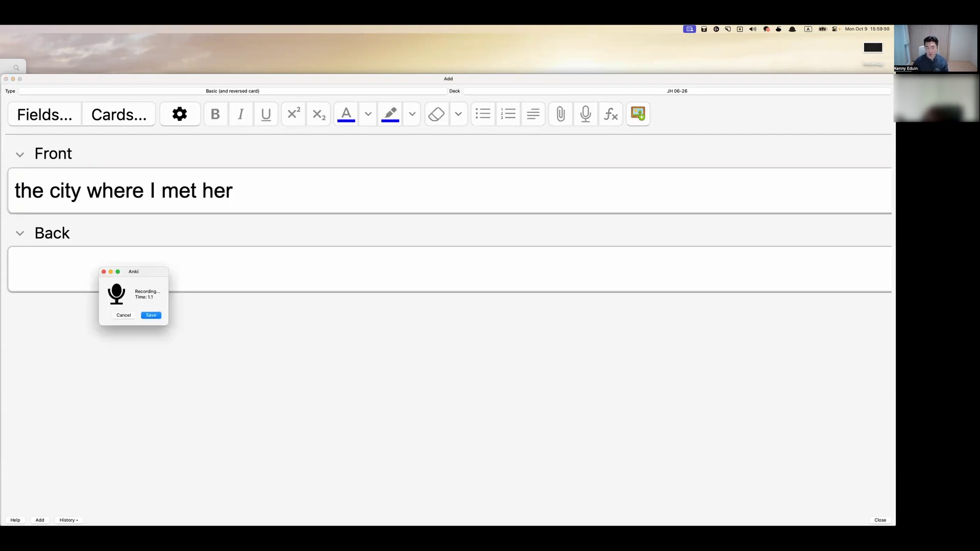
pyautogui.press('Return')
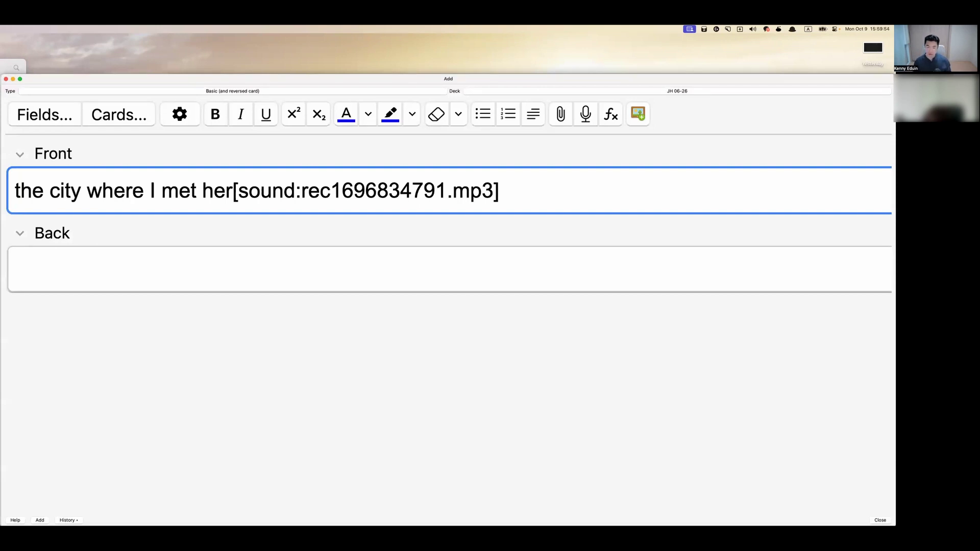
# - Enter "내가 그녀를 만났던 그 도시" on the back of the note and add it to the deck
pyautogui.click(15, 269)
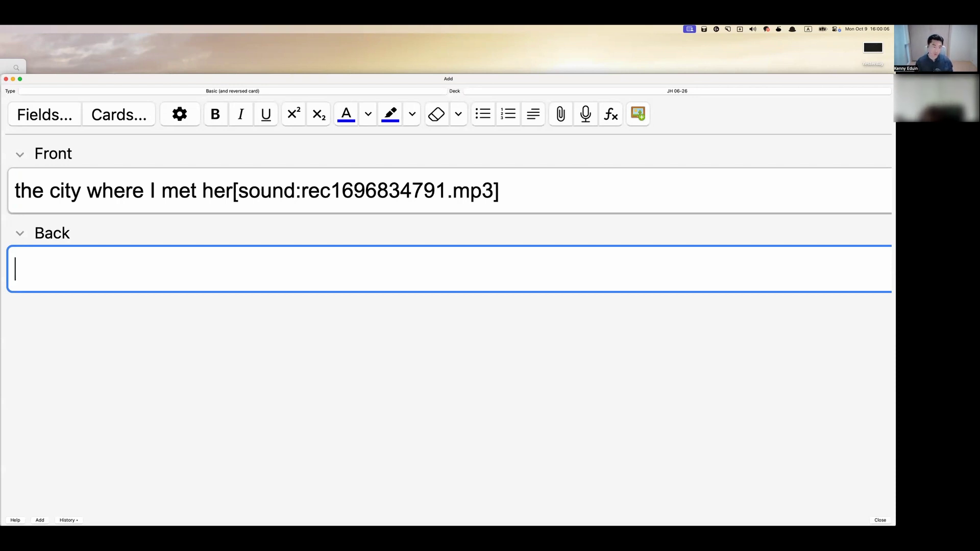
pyautogui.hotkey('ctrl', 'space')
pyautogui.write('내가 ')
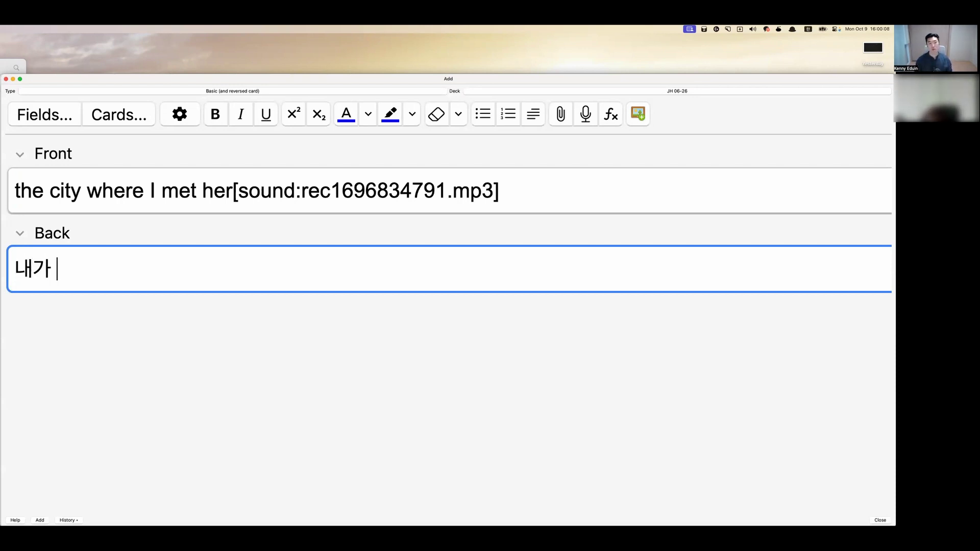
pyautogui.write('그녀를 ㅁ만났던 그 도시')
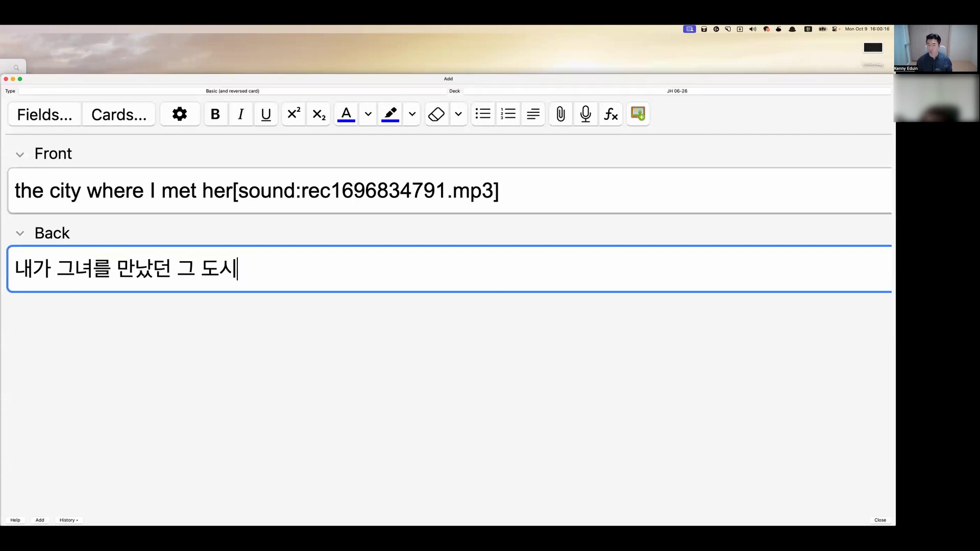
pyautogui.press('super+Return')
# - Enter "I live in the city where I met her" on the front of the new note and attach a voice recording
pyautogui.write('I live ')
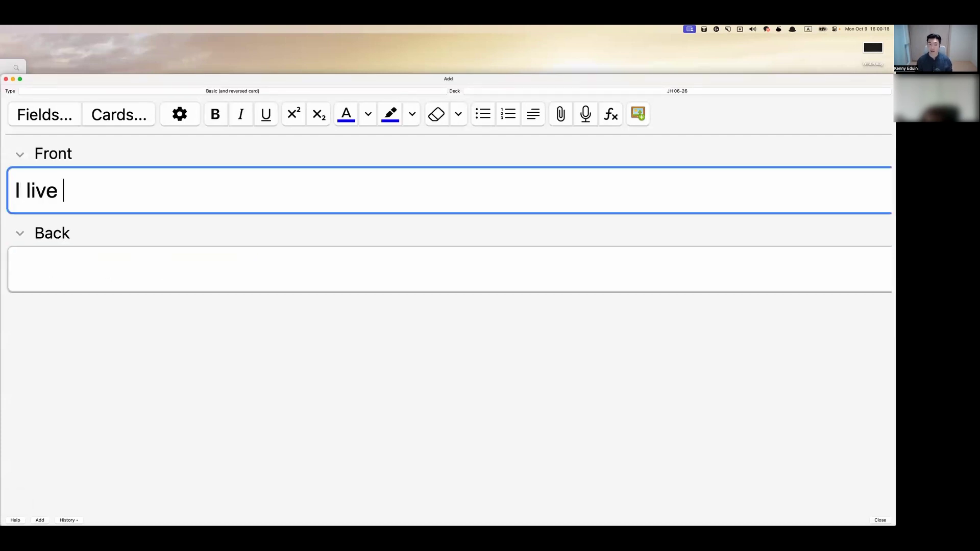
pyautogui.write('in the city ')
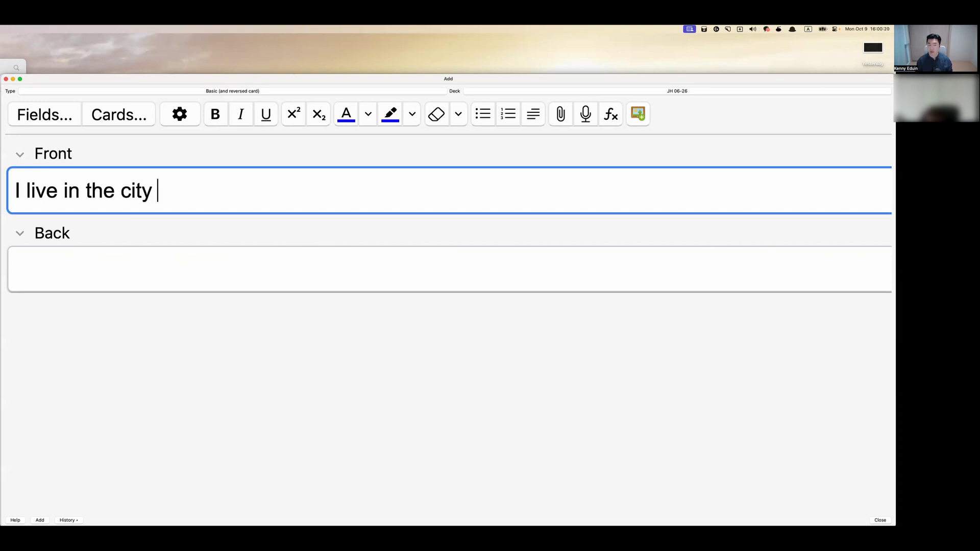
pyautogui.write('where I me')
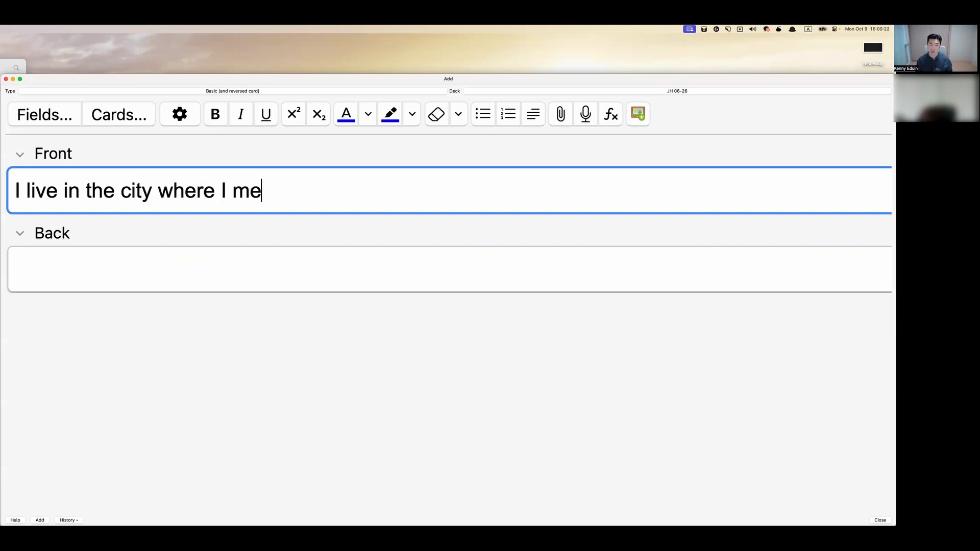
pyautogui.write('t her')
pyautogui.press('F5')
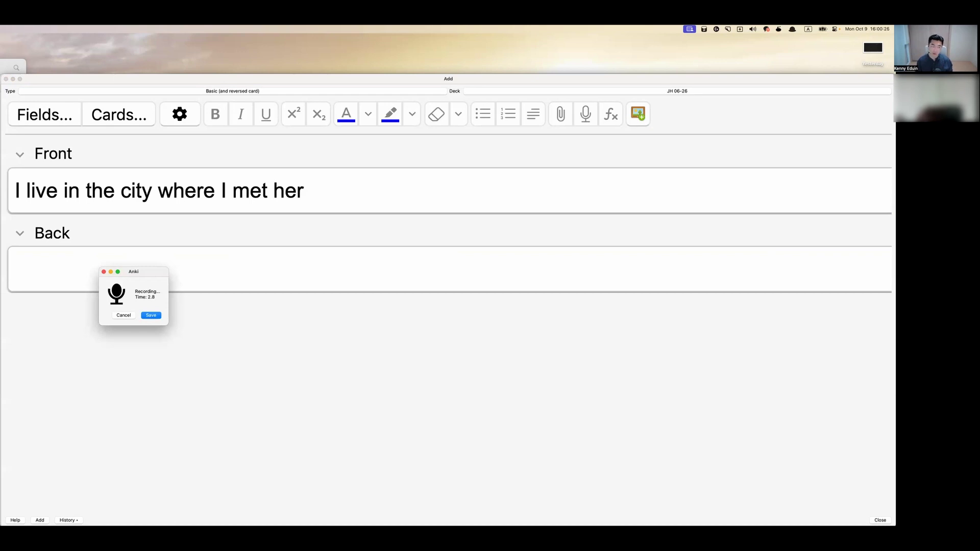
pyautogui.press('Return')
# - Enter "나는 내가 그녀와 만났던 그 도시에산다" on the back of the note and add it to the deck
pyautogui.click(15, 269)
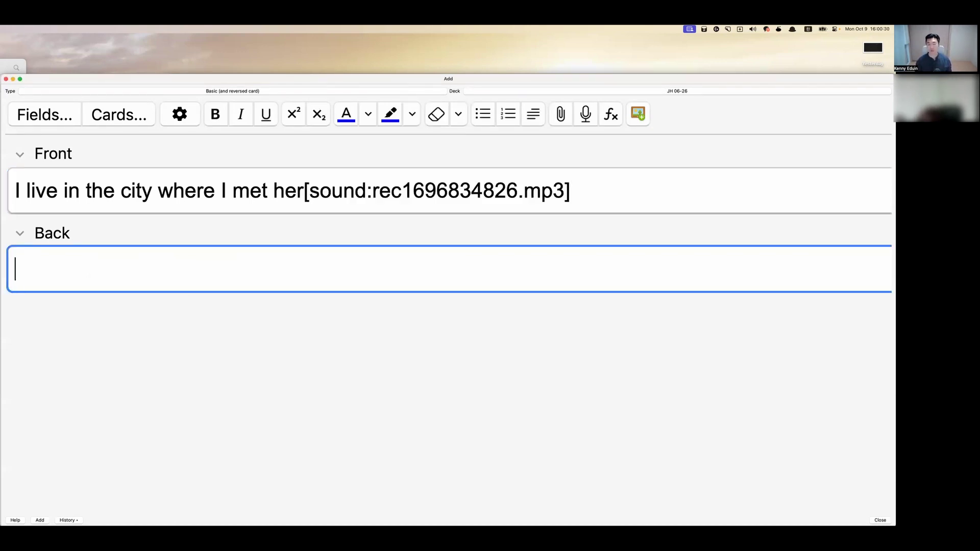
pyautogui.write('나는 ')
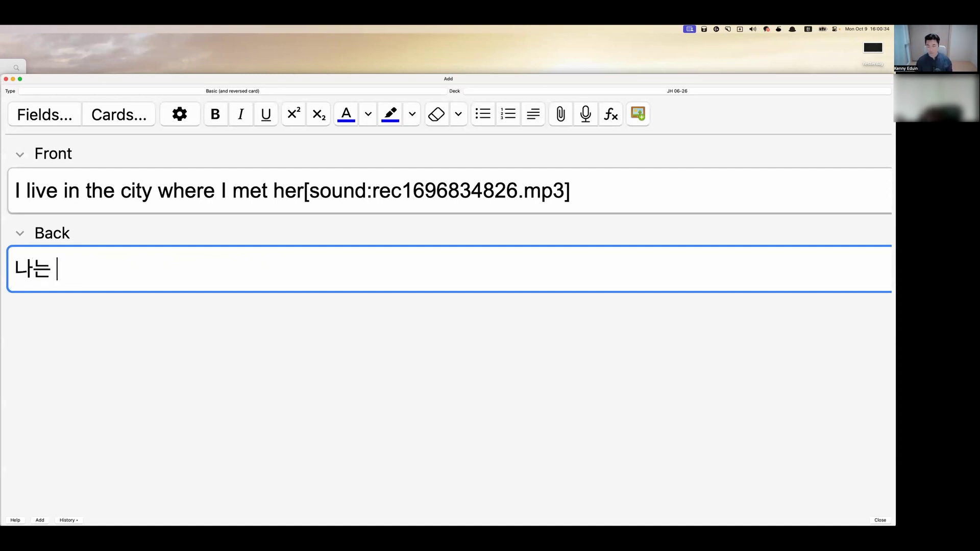
pyautogui.write('내가 그녀와 만내')
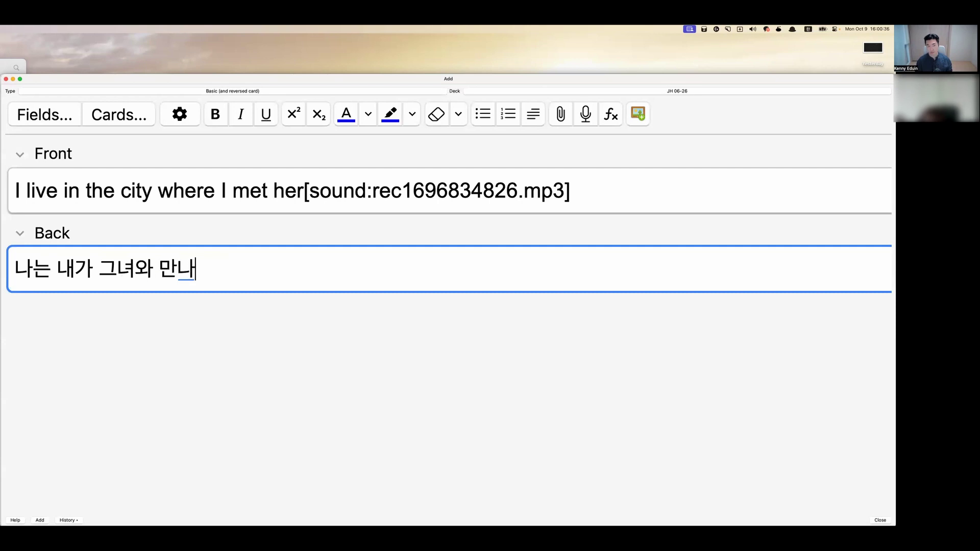
pyautogui.write('ㅆ던 그 도에')
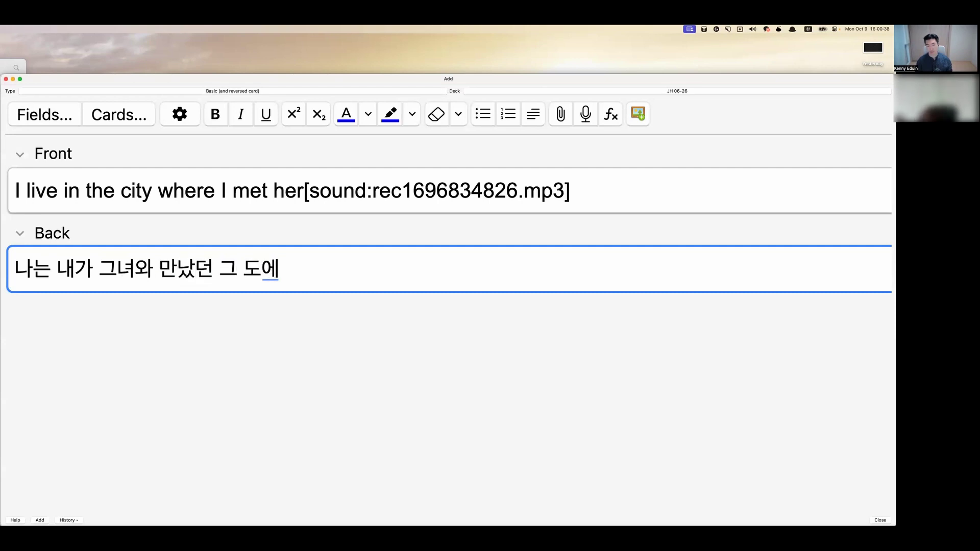
pyautogui.press('BackSpace')
pyautogui.press('BackSpace')
pyautogui.write('시에산다')
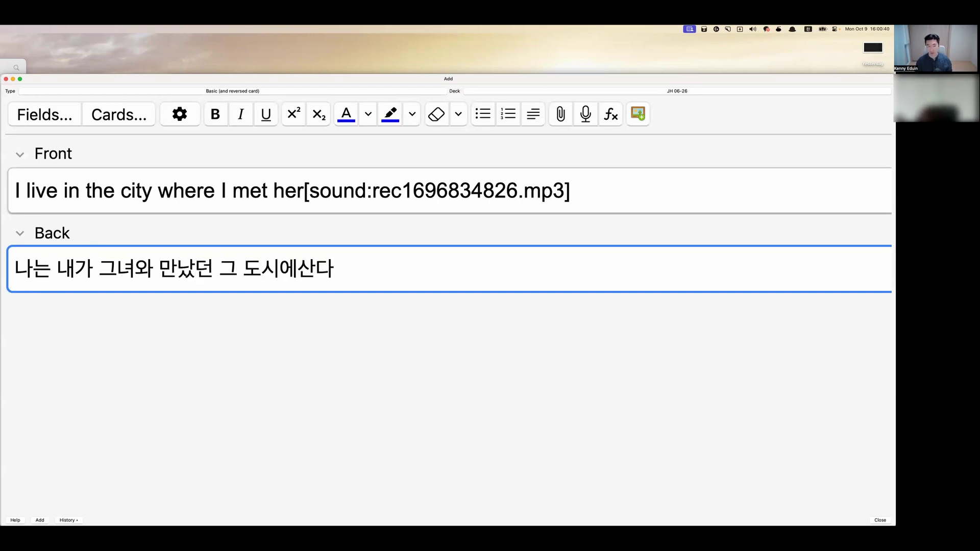
pyautogui.press('super+Return')
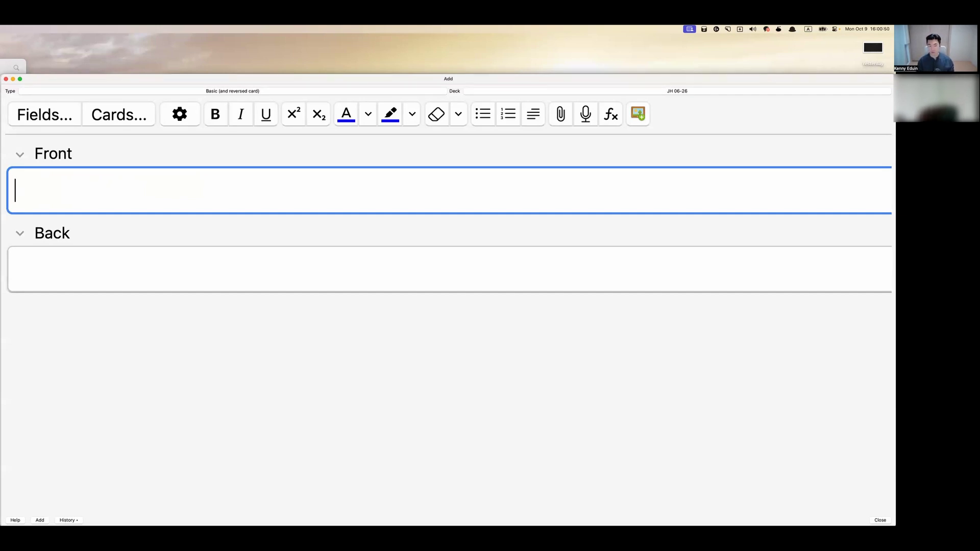
pyautogui.write('I ')
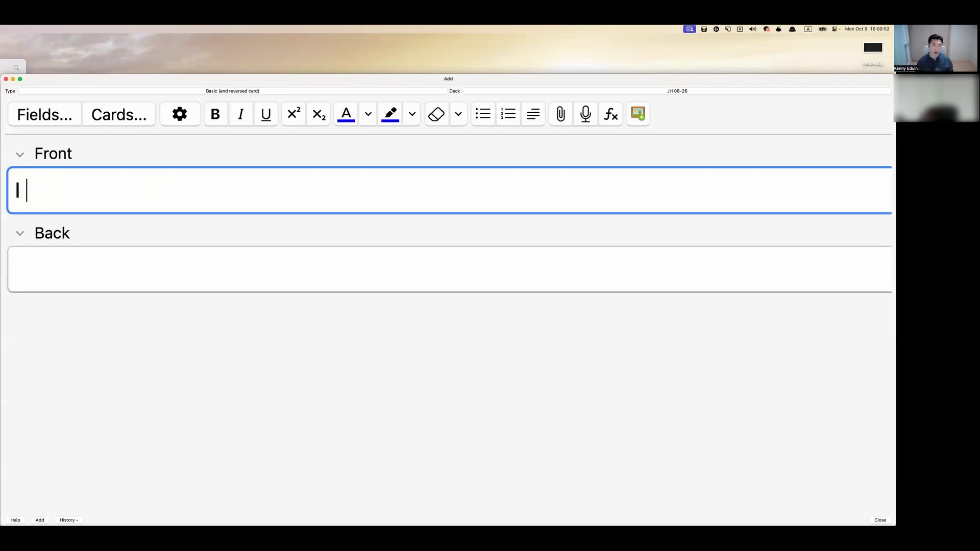
pyautogui.write('work')
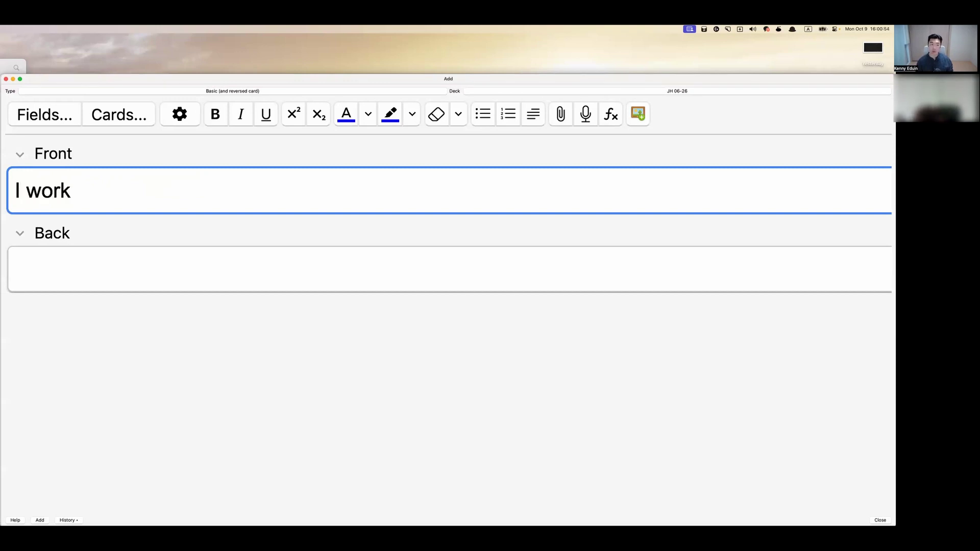
pyautogui.write(' where I')
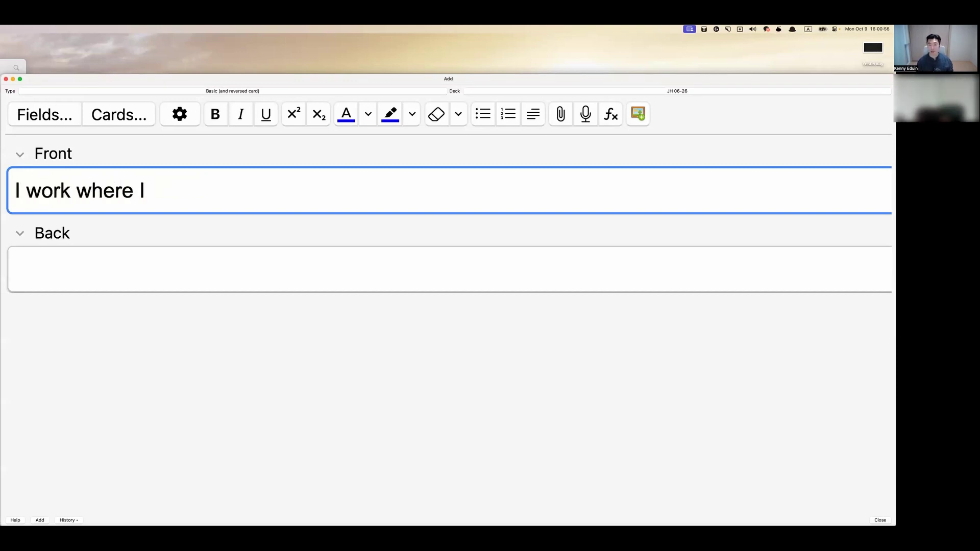
# - Enter "I sleep where I work" on the front of the new note and attach a voice recording
pyautogui.press('super+a')
pyautogui.write('I sle')
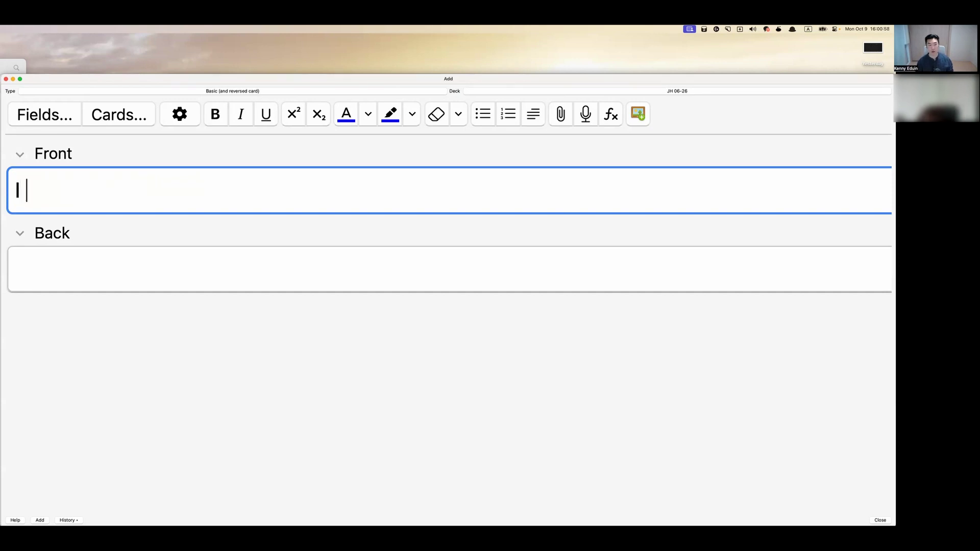
pyautogui.write('ep')
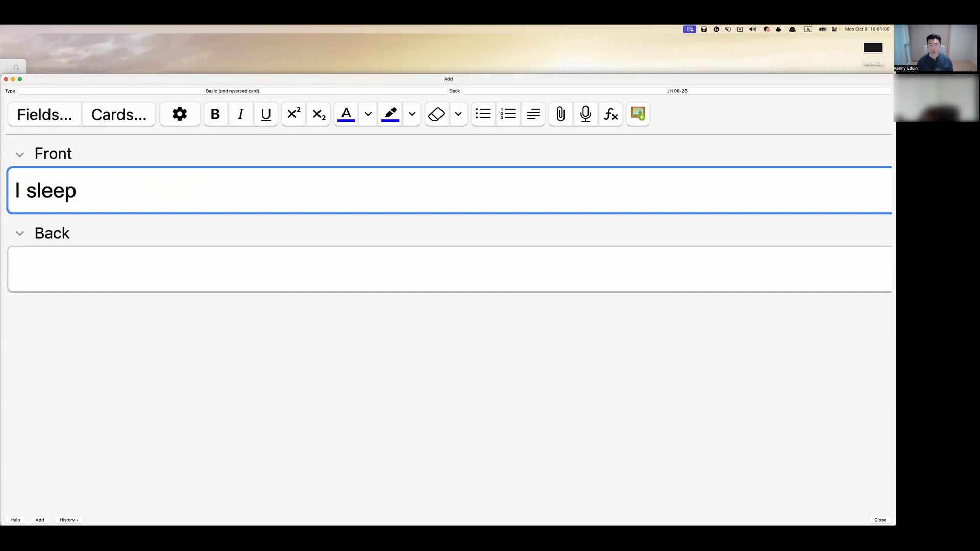
pyautogui.write(' where I work')
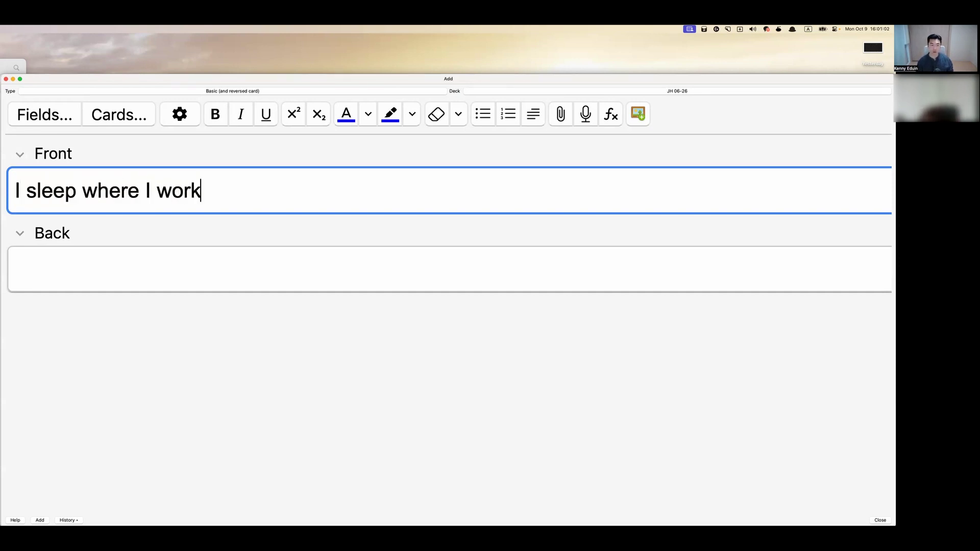
pyautogui.press('F5')
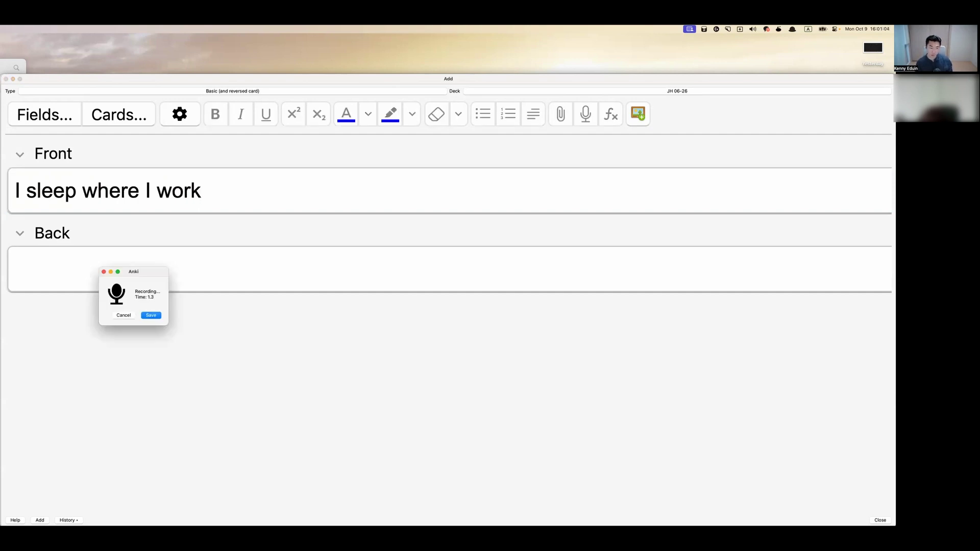
pyautogui.press('Return')
# - Enter "나는 내가 일하는 곳에서 잔대" on the back of the note and add it to the deck
pyautogui.press('Tab')
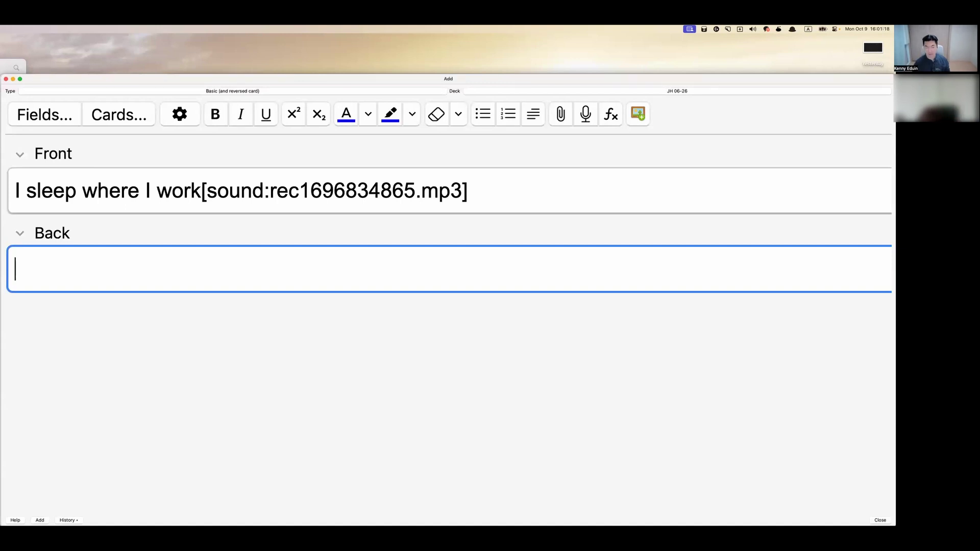
pyautogui.hotkey('ctrl', 'space')
pyautogui.write('나는')
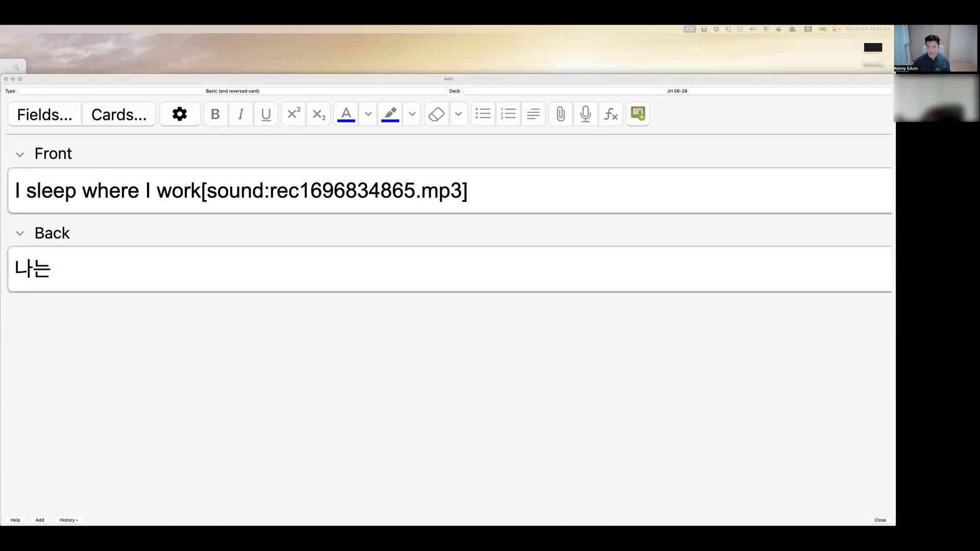
pyautogui.click(218, 271)
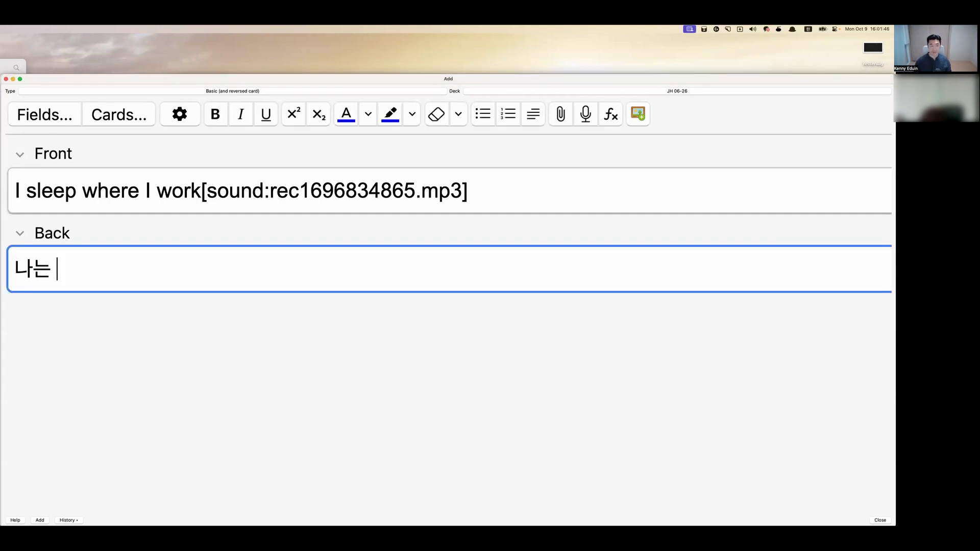
pyautogui.write('내가 일하는 곳에')
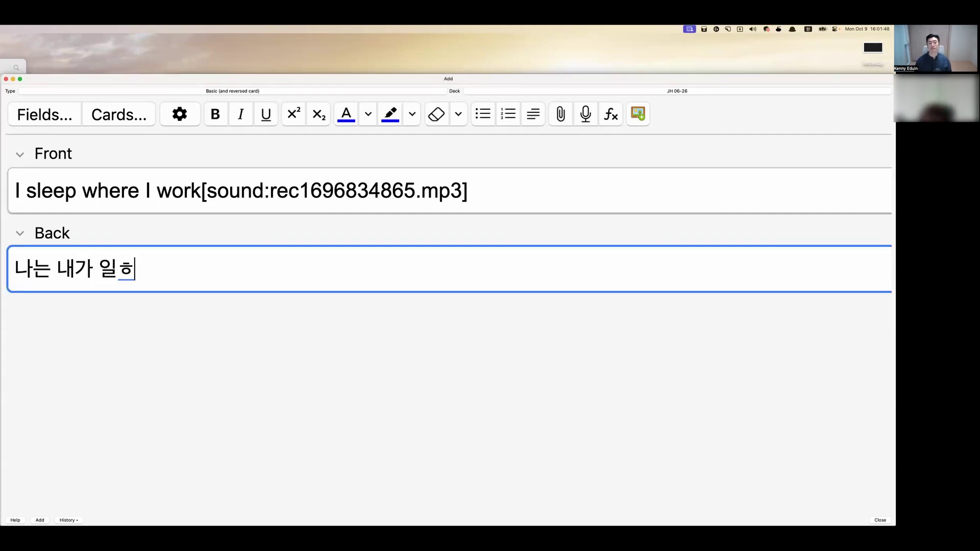
pyautogui.write('서 잔대')
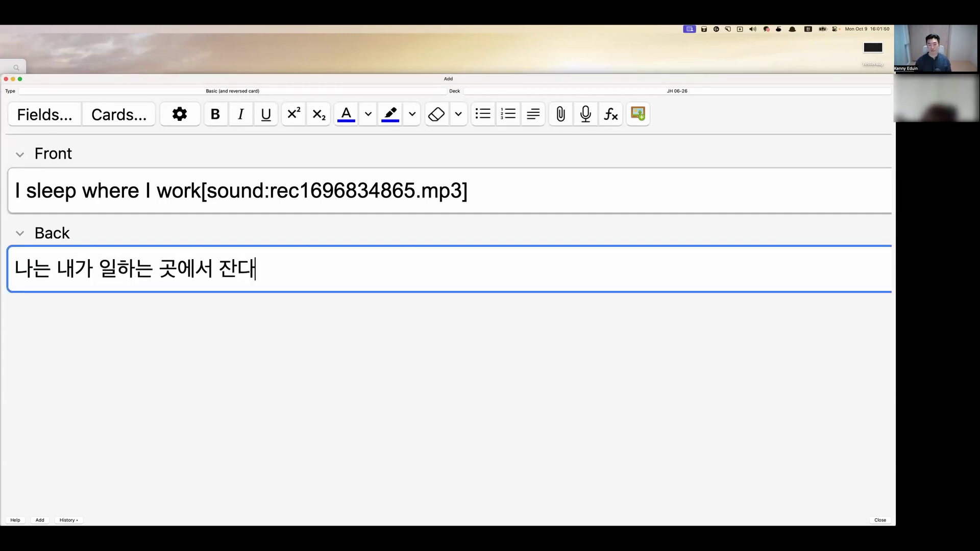
pyautogui.press('BackSpace')
pyautogui.write('ㅐ')
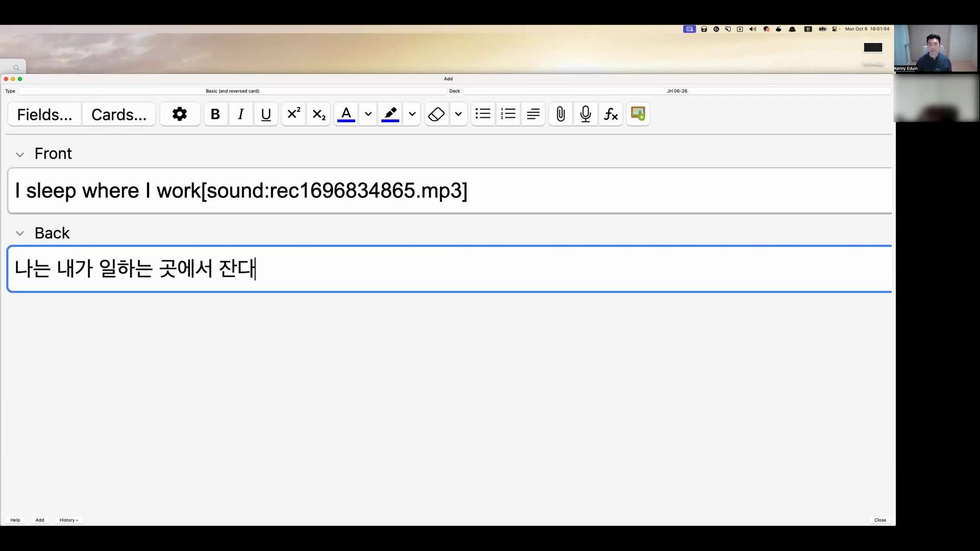
pyautogui.press('super+Return')
# - Enter "the garden where he lives" on the front of the new note and attach a voice recording
pyautogui.press('capslock')
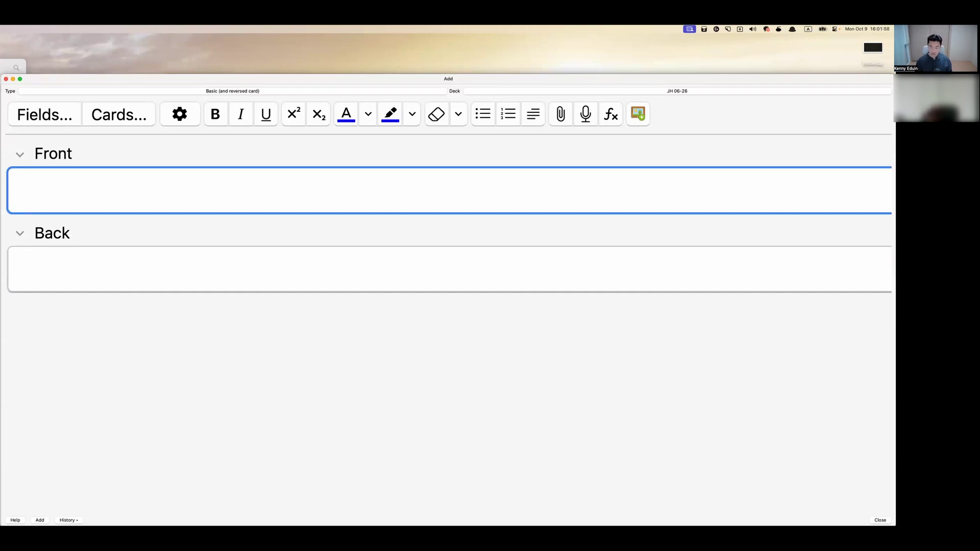
pyautogui.write('S')
pyautogui.press('BackSpace')
pyautogui.write('the garden s')
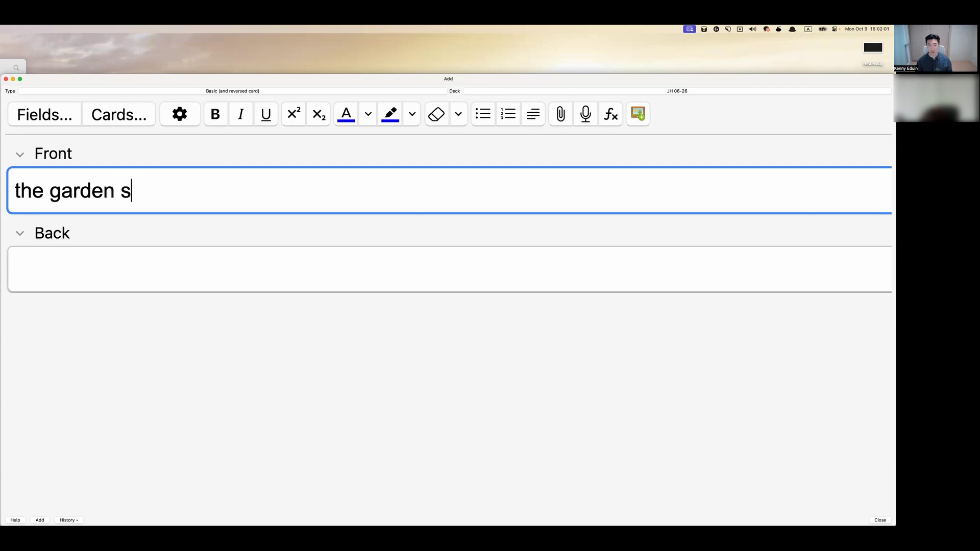
pyautogui.press('BackSpace')
pyautogui.write('where ')
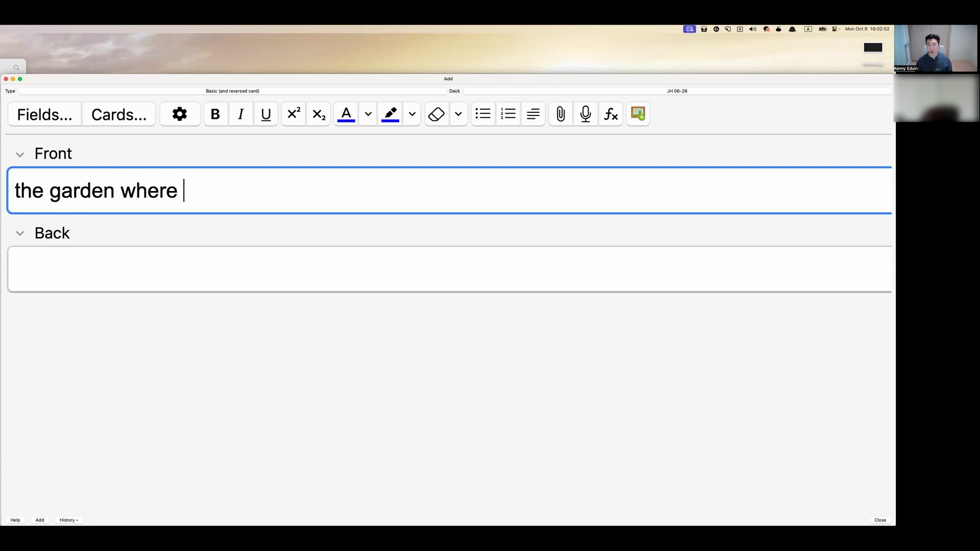
pyautogui.write('he used')
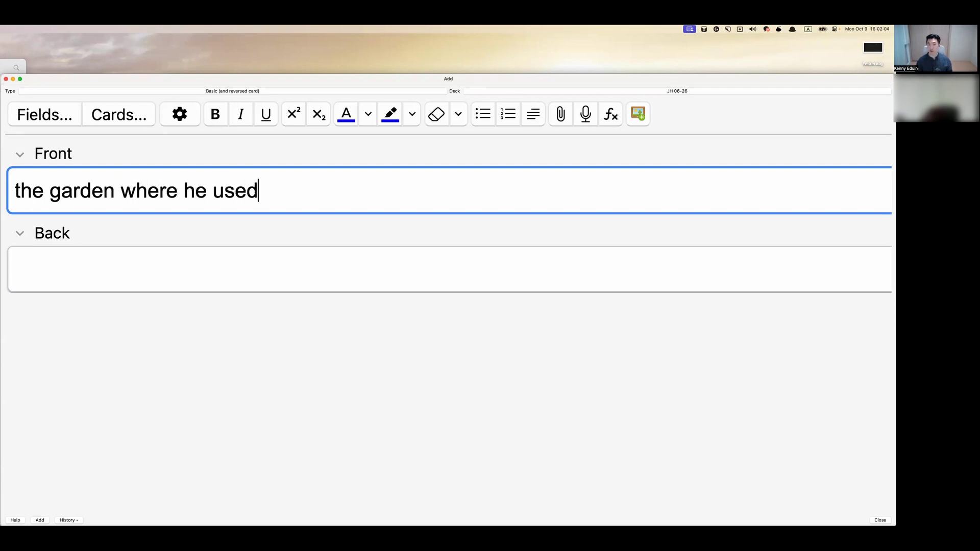
pyautogui.press('BackSpace')
pyautogui.press('BackSpace')
pyautogui.press('BackSpace')
pyautogui.press('BackSpace')
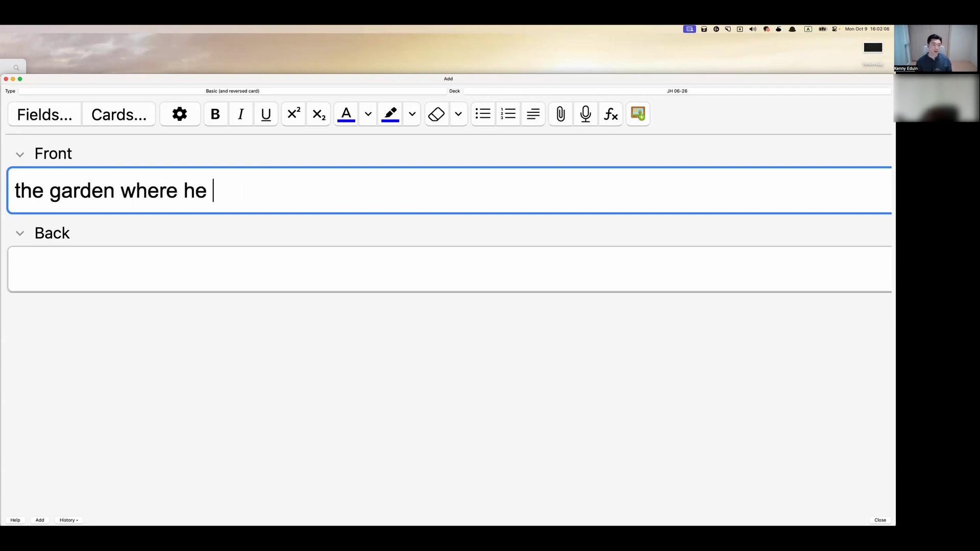
pyautogui.write('s')
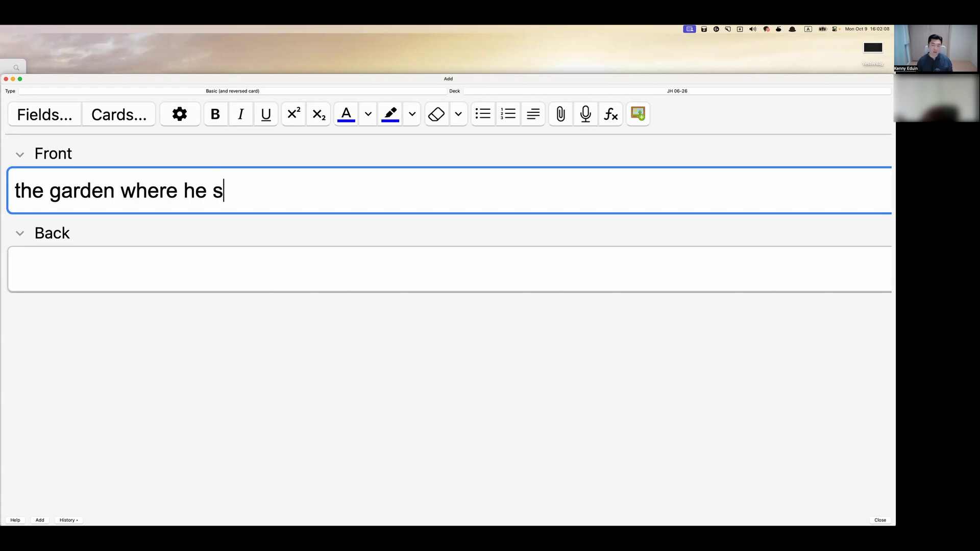
pyautogui.press('BackSpace')
pyautogui.write('lives')
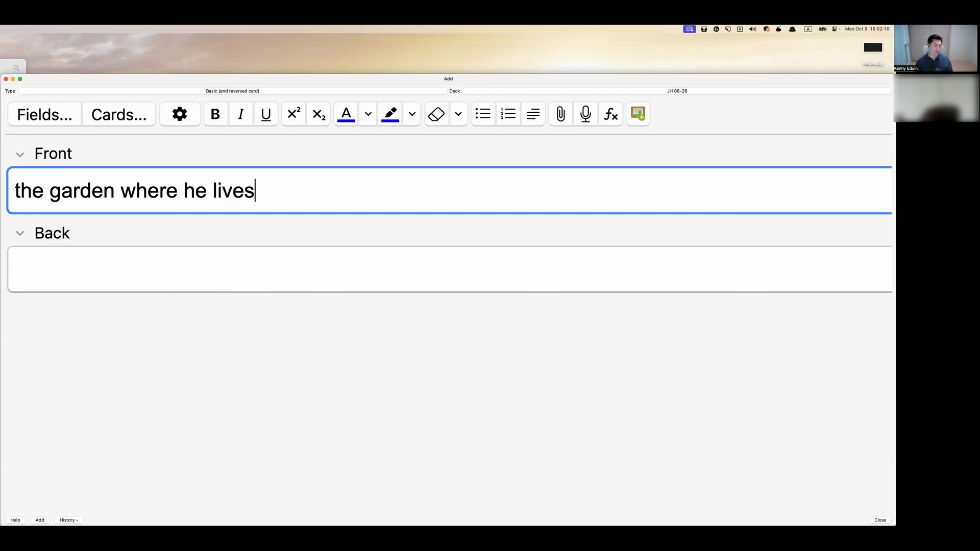
pyautogui.press('F5')
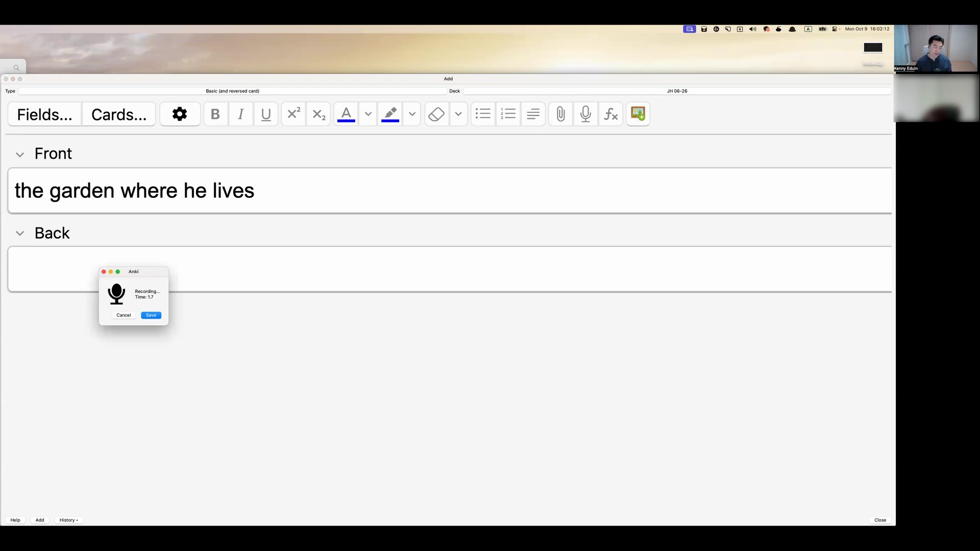
pyautogui.press('Return')
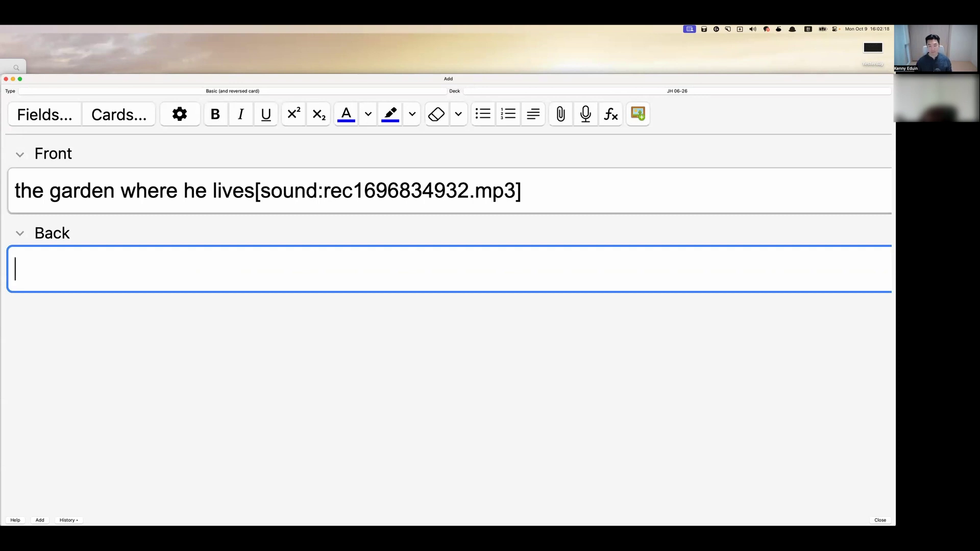
# - Enter "그가 사는 그 정원" on the back of the note and add it to the deck
pyautogui.write('그가 사즈')
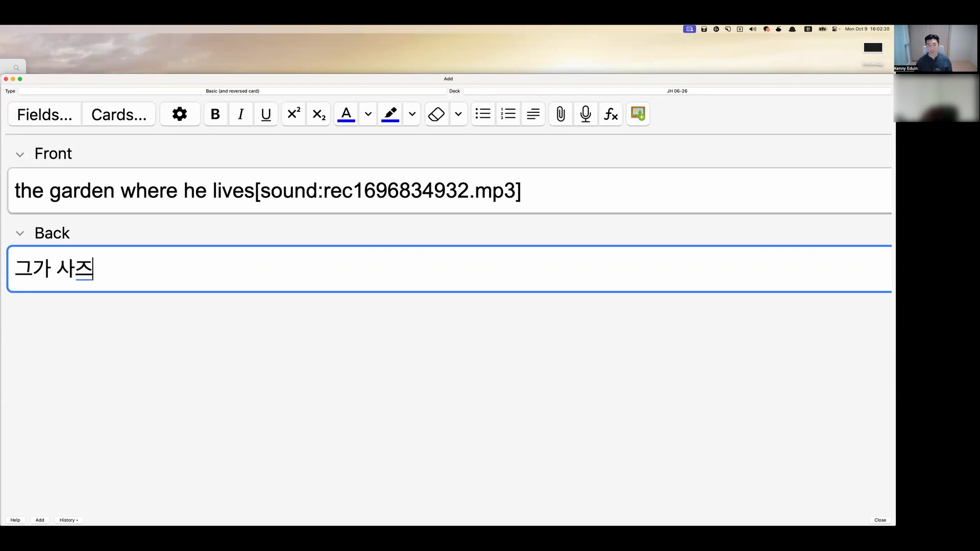
pyautogui.press('BackSpace')
pyautogui.press('BackSpace')
pyautogui.write('는 그 정원')
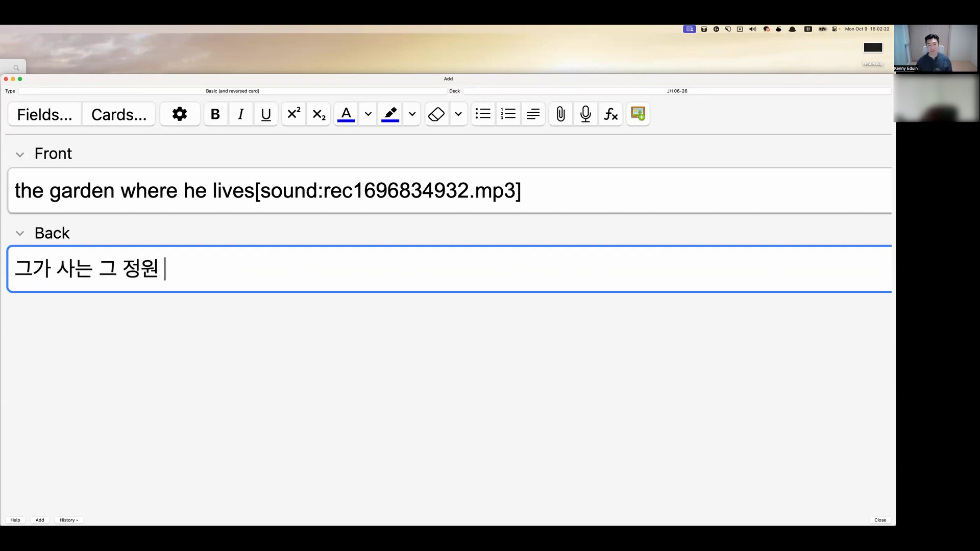
pyautogui.press('super+Return')
# - Enter "the garden where he usually plays" on the front of the new note and attach a voice recording
pyautogui.hotkey('ctrl', 'space')
pyautogui.write('the ')
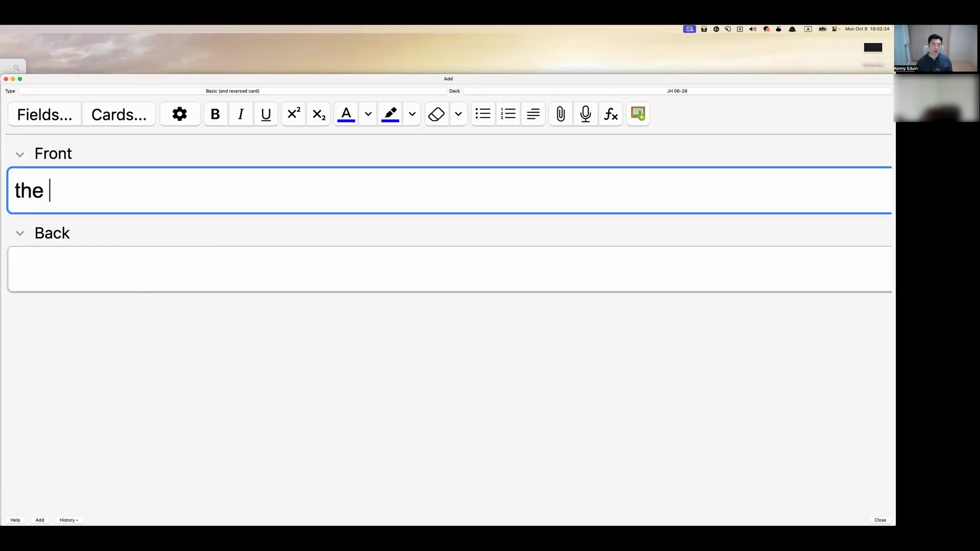
pyautogui.write('garden w')
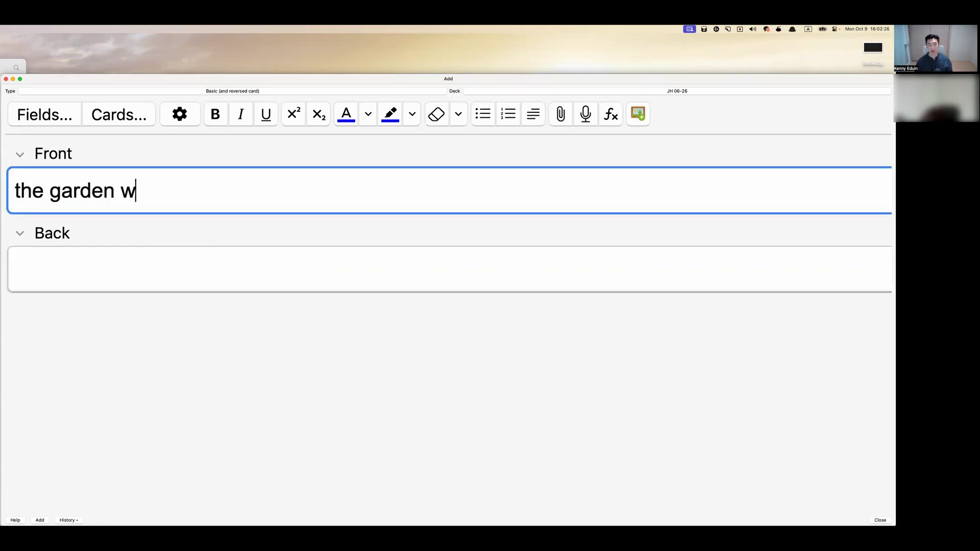
pyautogui.write('here he us')
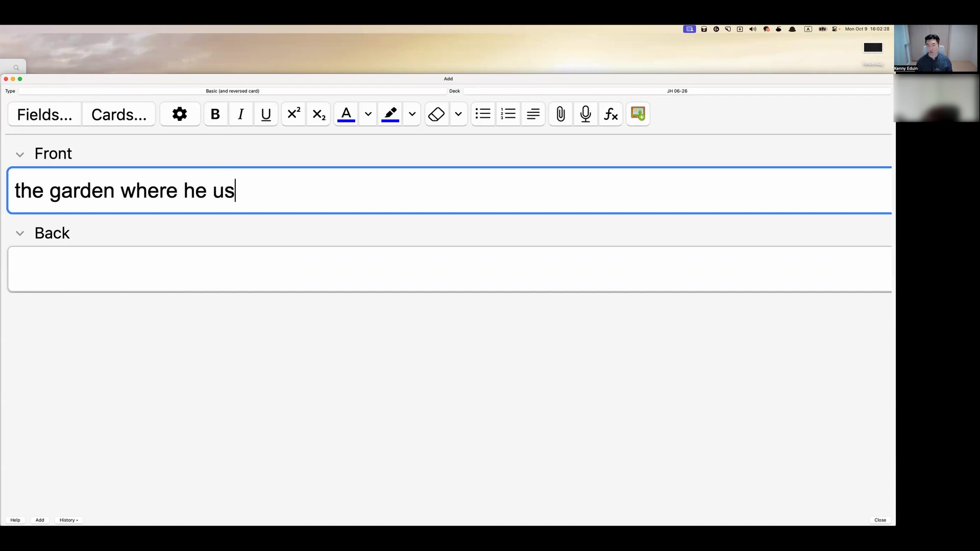
pyautogui.write('ually plays')
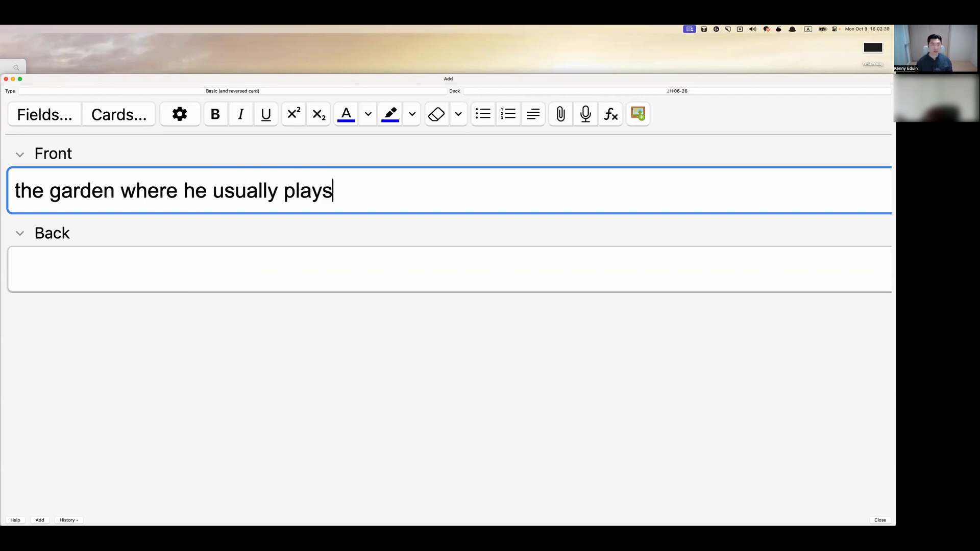
pyautogui.press('F5')
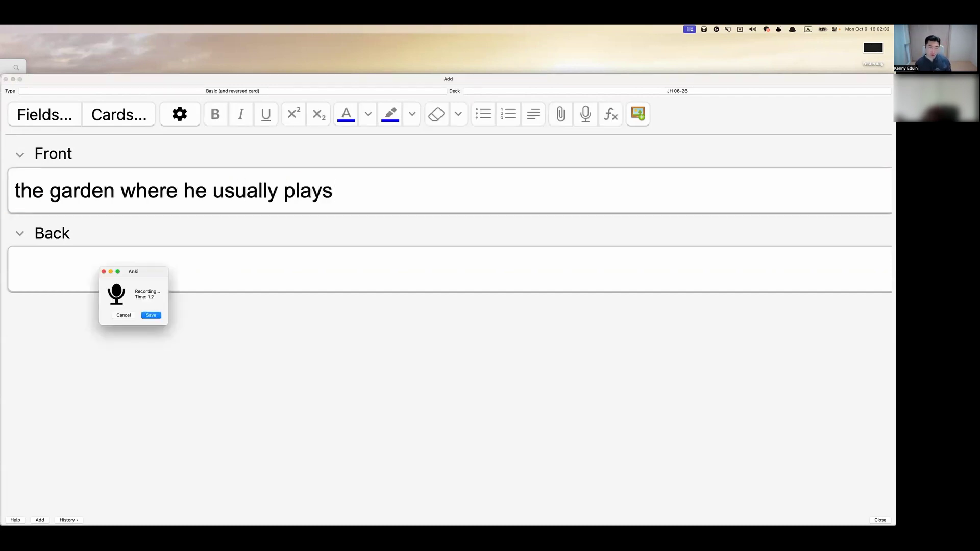
pyautogui.press('Return')
# - Enter "그가 주로 노는 그 정원" on the back of the note and add it to the deck
pyautogui.click(15, 268)
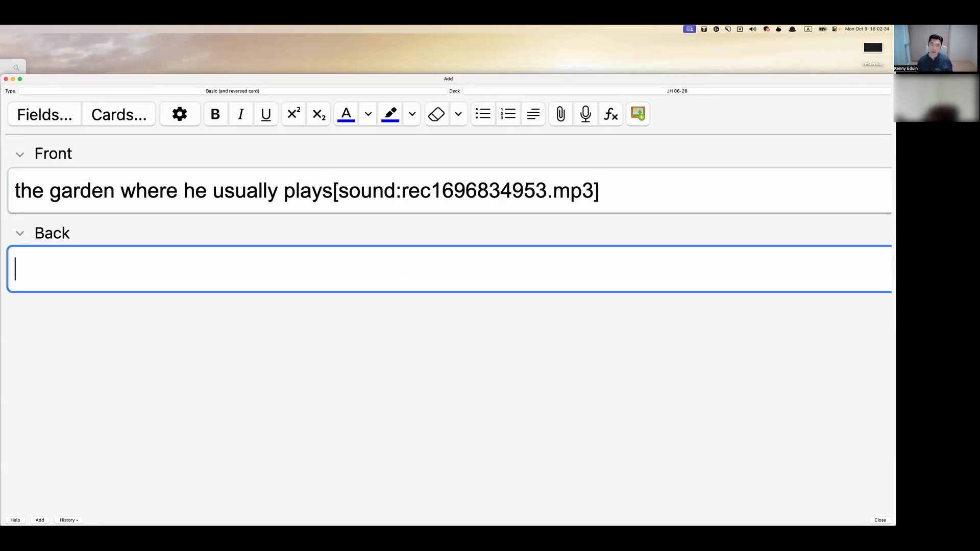
pyautogui.hotkey('ctrl', 'space')
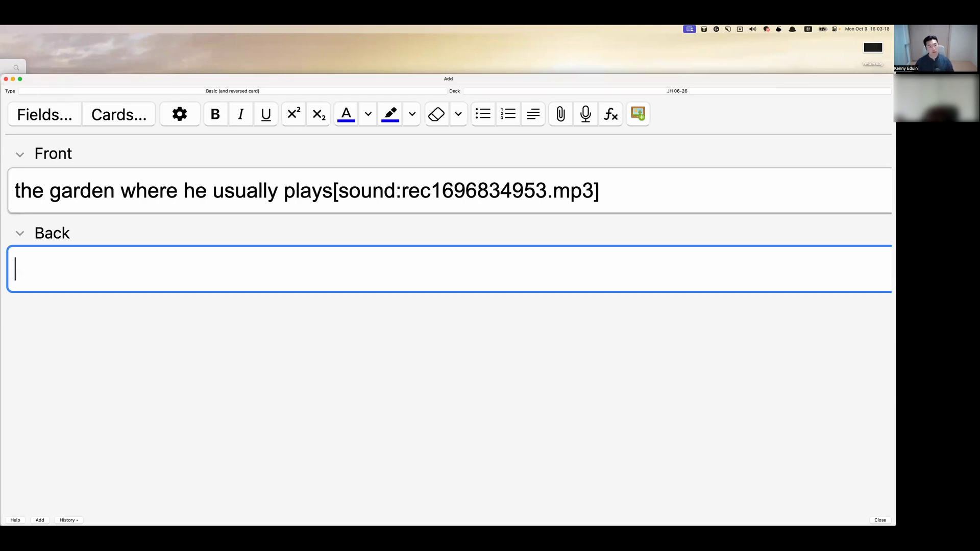
pyautogui.write('그가')
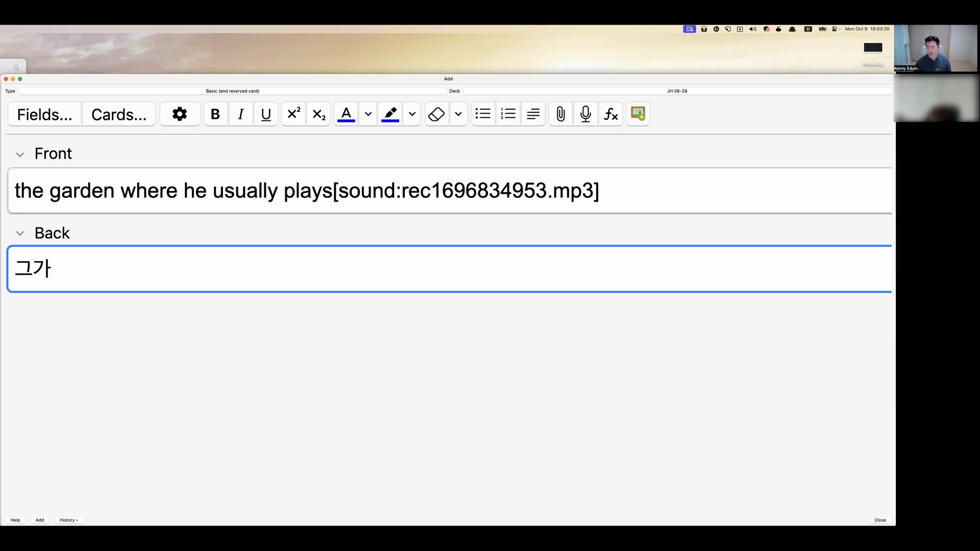
pyautogui.write('주로 ')
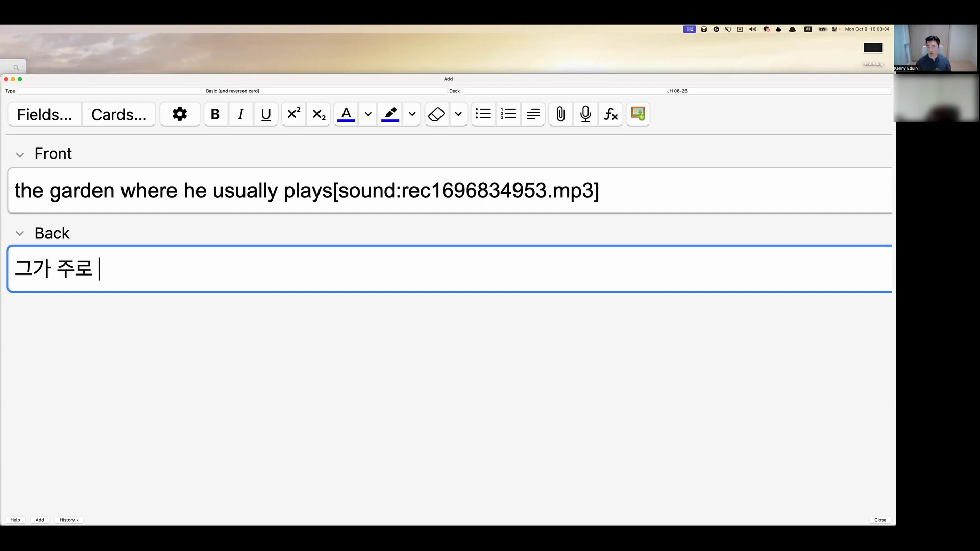
pyautogui.write('노는 ')
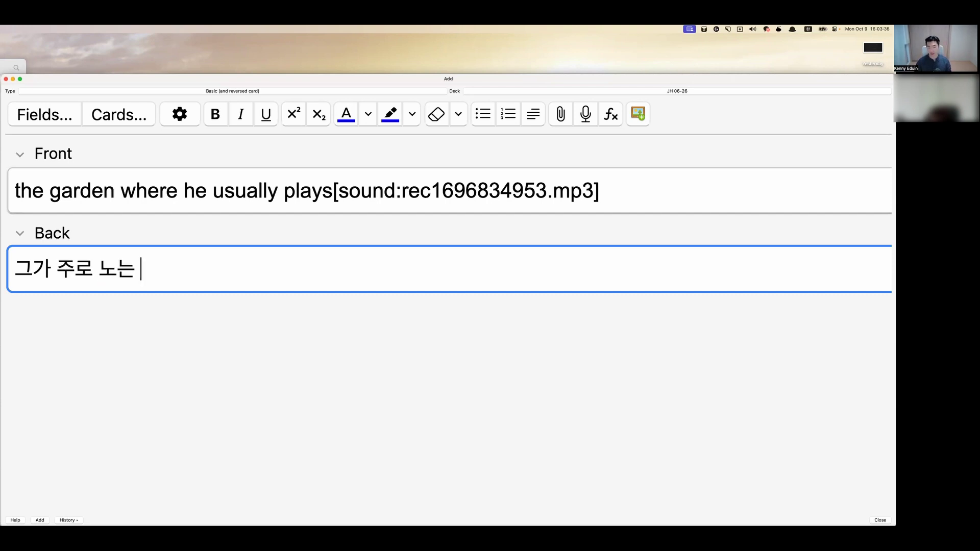
pyautogui.write('그 정원')
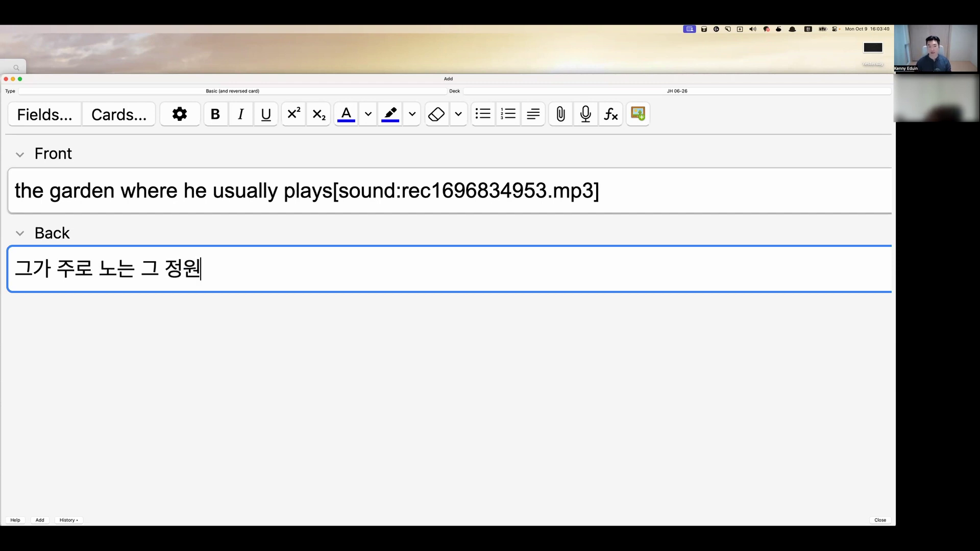
pyautogui.press('super+Return')
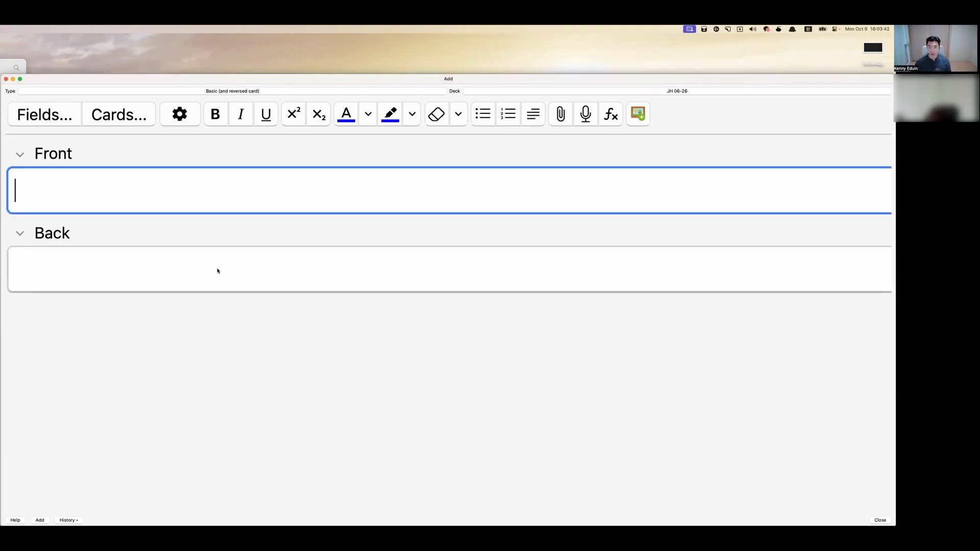
# - Switch to the With JH story board and select the phrase "the garden where he usually played"
pyautogui.press('super+Tab')
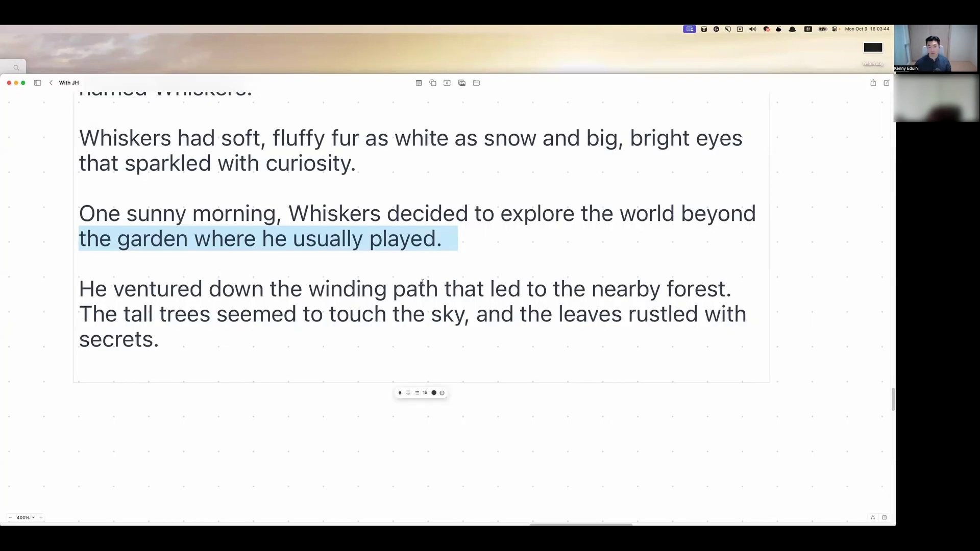
pyautogui.click(521, 237)
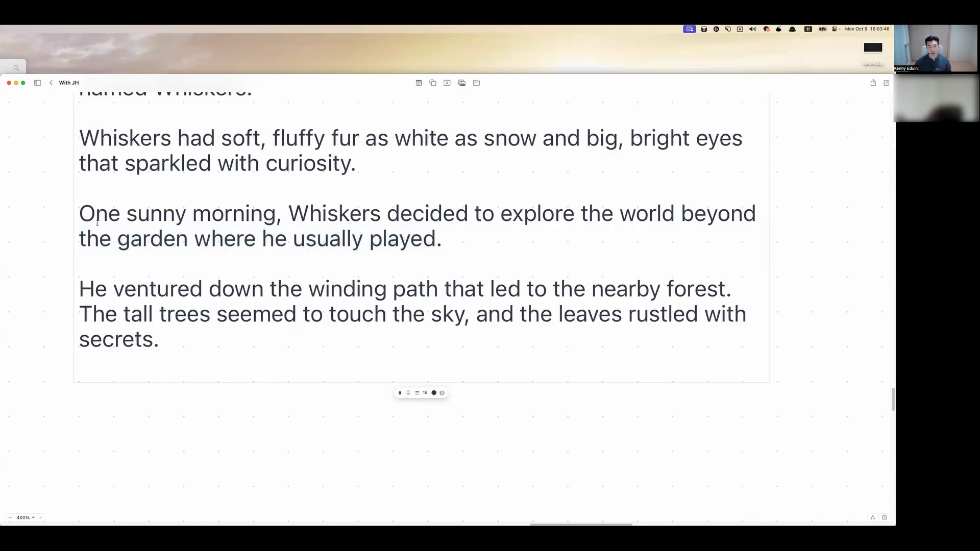
pyautogui.moveTo(76, 237); pyautogui.dragTo(429, 234)
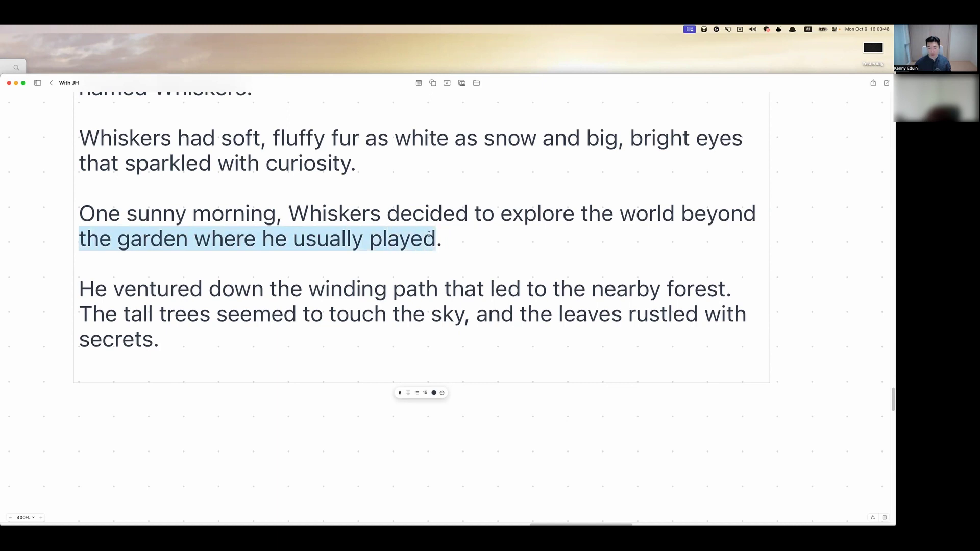